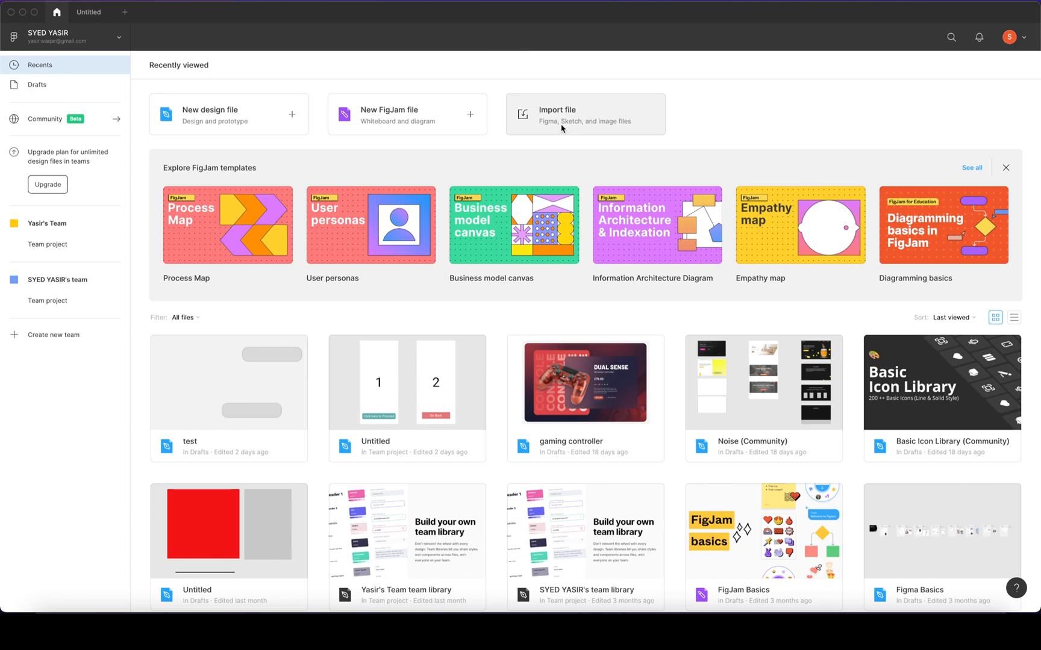
Step: Create a FigJam file without a template and sketch freehand test strokes across the canvas with the thin dark marker
{"action": "left_click", "coordinate": [395, 124]}
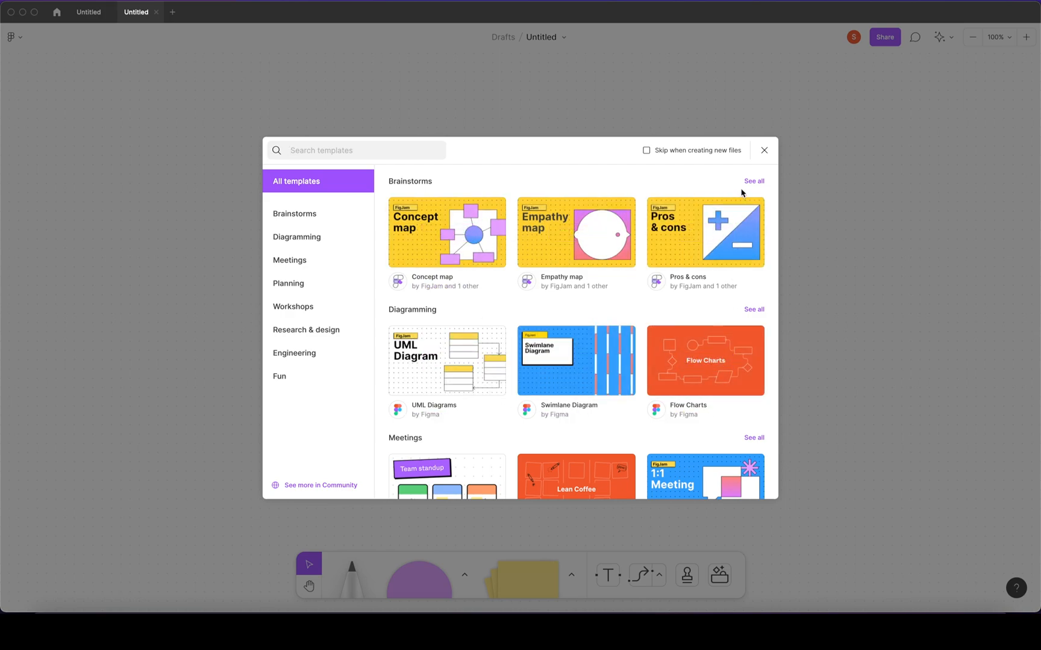
{"action": "left_click", "coordinate": [763, 150]}
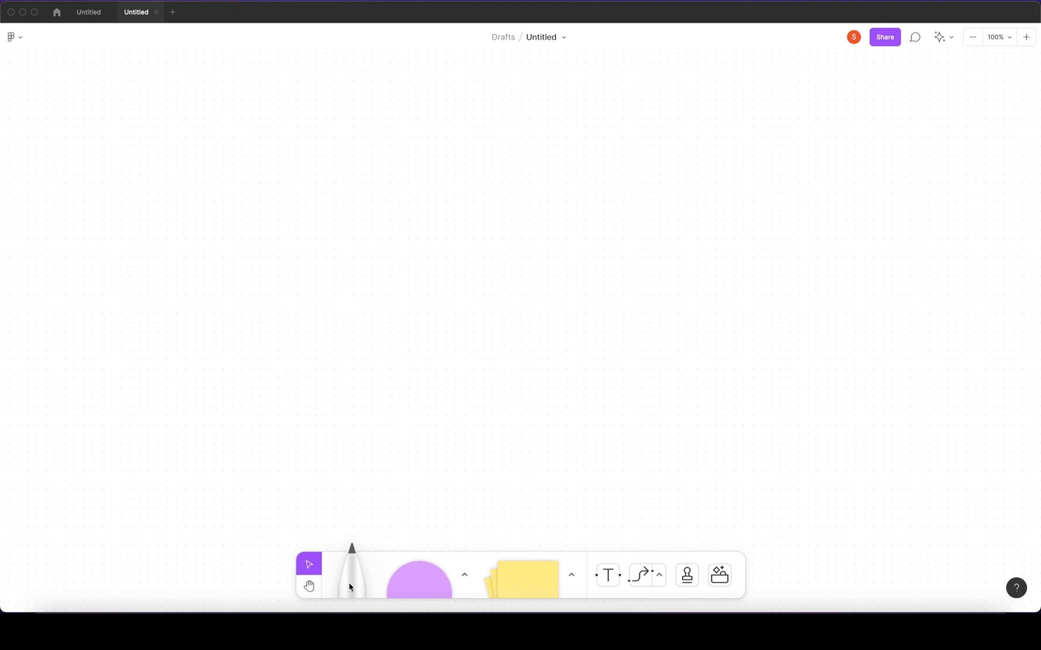
{"action": "left_click", "coordinate": [352, 578]}
{"action": "left_click_drag", "start_coordinate": [380, 228], "coordinate": [277, 196]}
{"action": "left_click_drag", "start_coordinate": [444, 171], "coordinate": [729, 275]}
{"action": "mouse_move", "coordinate": [773, 172]}
{"action": "left_mouse_down"}
{"action": "mouse_move", "coordinate": [688, 299]}
{"action": "mouse_move", "coordinate": [578, 199]}
{"action": "left_mouse_up"}
{"action": "left_click_drag", "start_coordinate": [651, 169], "coordinate": [760, 255]}
{"action": "left_click_drag", "start_coordinate": [860, 239], "coordinate": [710, 298]}
{"action": "left_click_drag", "start_coordinate": [786, 244], "coordinate": [776, 277]}
{"action": "mouse_move", "coordinate": [284, 71]}
{"action": "left_mouse_down"}
{"action": "mouse_move", "coordinate": [417, 68]}
{"action": "mouse_move", "coordinate": [257, 55]}
{"action": "left_mouse_up"}
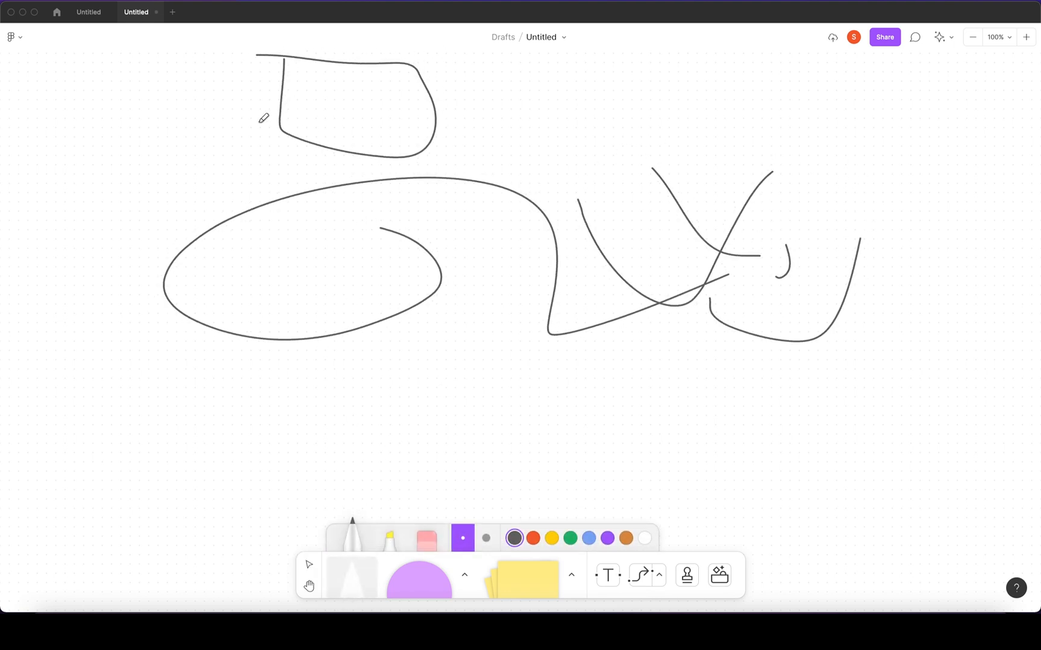
{"action": "mouse_move", "coordinate": [276, 341]}
{"action": "left_mouse_down"}
{"action": "mouse_move", "coordinate": [429, 286]}
{"action": "mouse_move", "coordinate": [274, 308]}
{"action": "mouse_move", "coordinate": [274, 348]}
{"action": "left_mouse_up"}
{"action": "mouse_move", "coordinate": [511, 116]}
{"action": "left_mouse_down"}
{"action": "mouse_move", "coordinate": [623, 210]}
{"action": "mouse_move", "coordinate": [660, 107]}
{"action": "mouse_move", "coordinate": [447, 91]}
{"action": "left_mouse_up"}
{"action": "left_click_drag", "start_coordinate": [723, 133], "coordinate": [828, 268]}
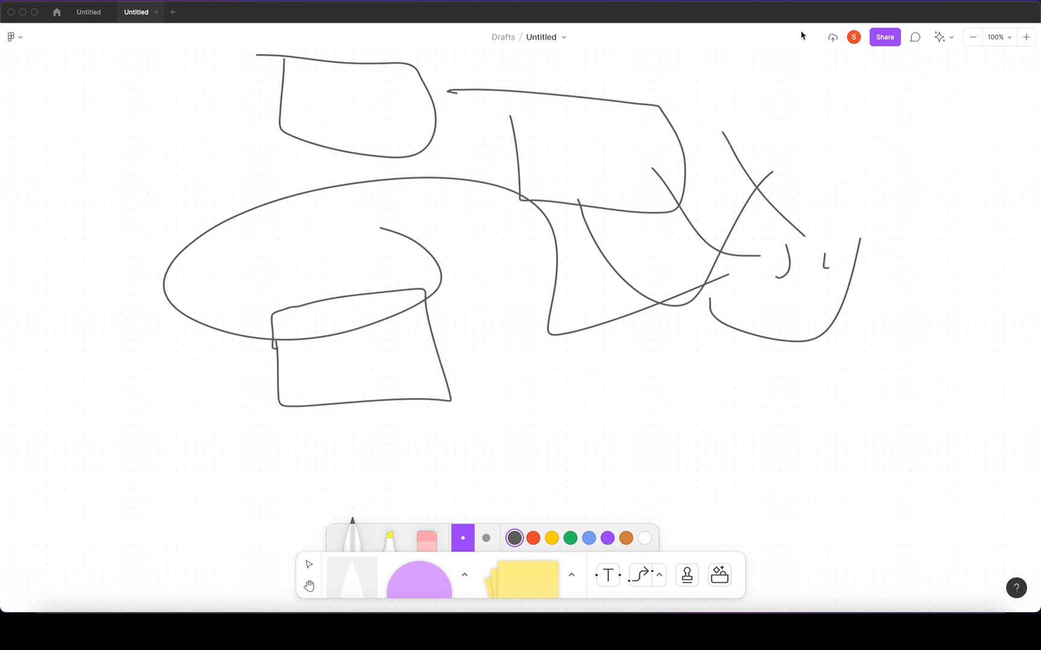
Step: Create a new design file, expand its page list, and check the assets before returning to the layers
{"action": "left_click", "coordinate": [56, 12]}
{"action": "left_click", "coordinate": [221, 122]}
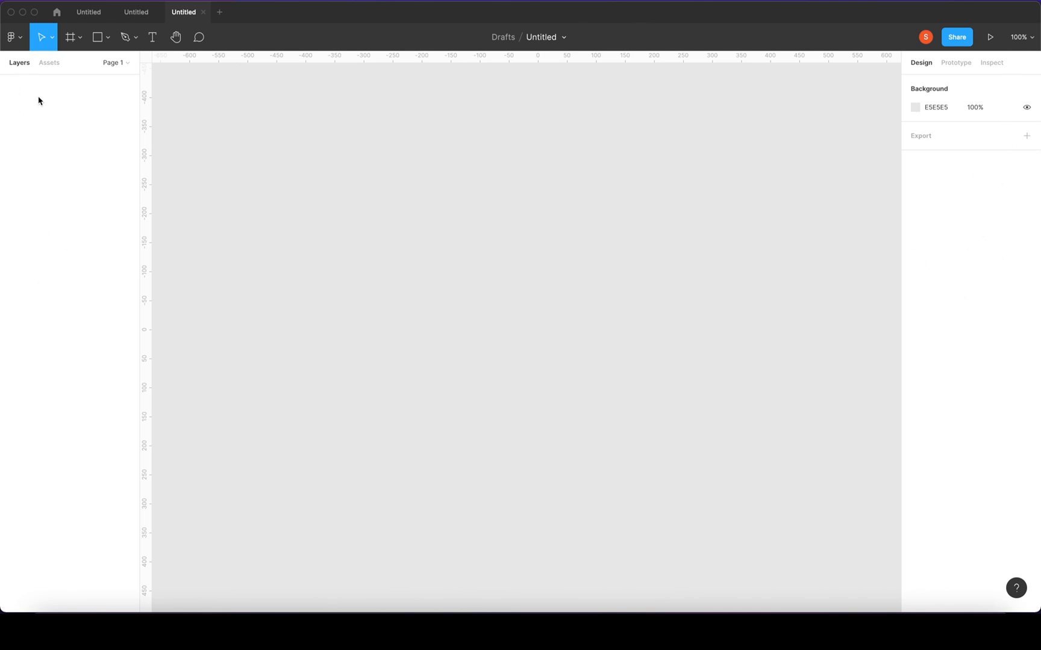
{"action": "left_click", "coordinate": [125, 63]}
{"action": "left_click", "coordinate": [49, 64]}
{"action": "left_click", "coordinate": [23, 63]}
Step: Review the available command groups and installed plugins, and browse plugins in the Community
{"action": "left_click", "coordinate": [15, 38]}
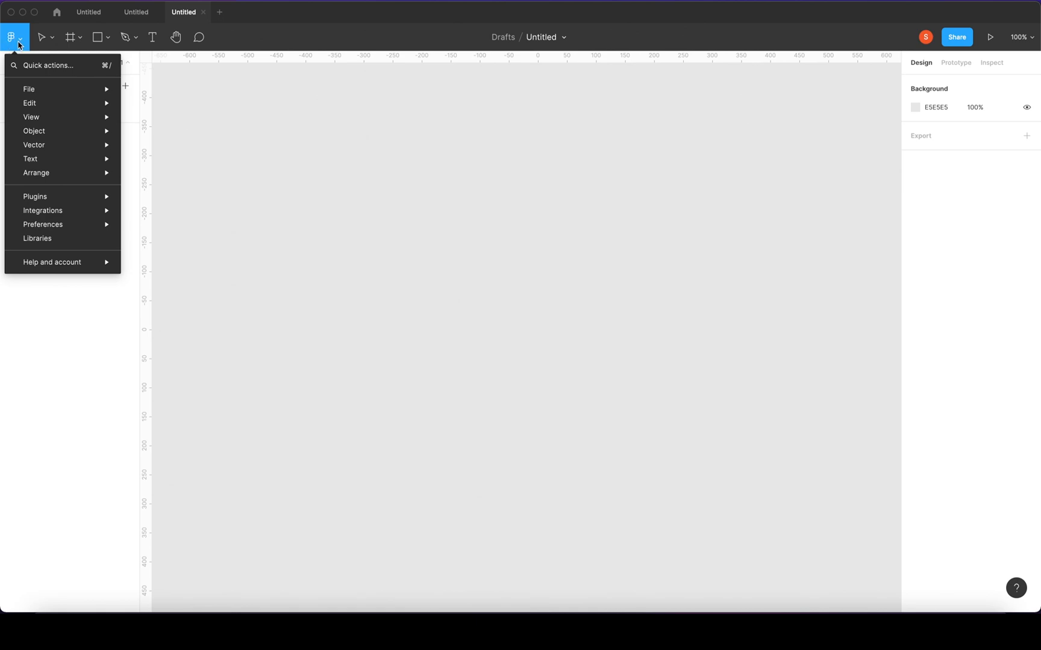
{"action": "mouse_move", "coordinate": [37, 89]}
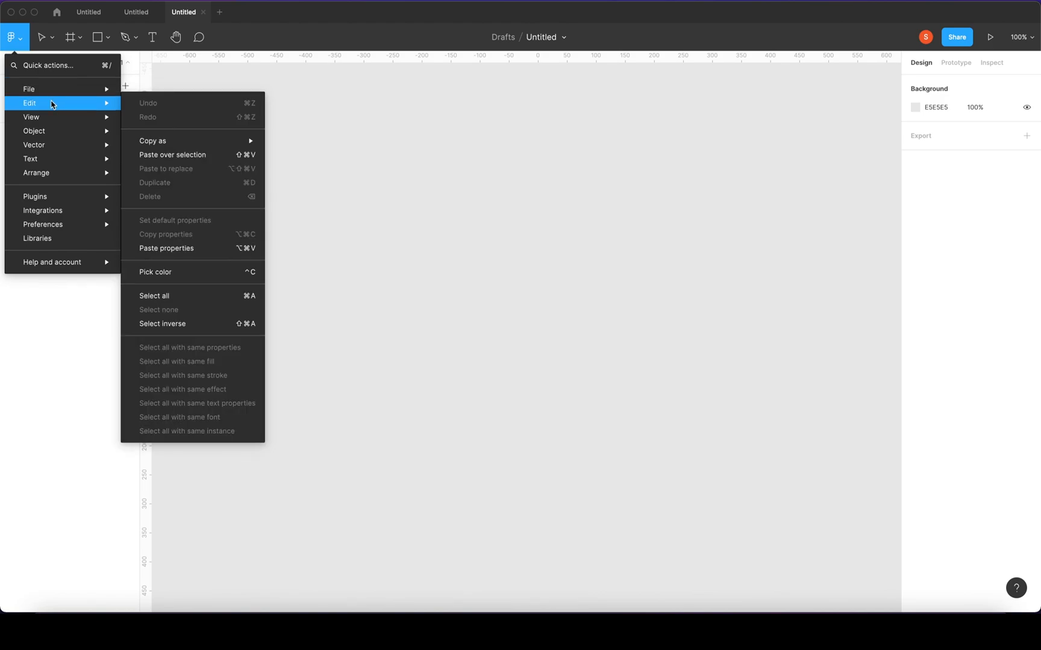
{"action": "mouse_move", "coordinate": [46, 120]}
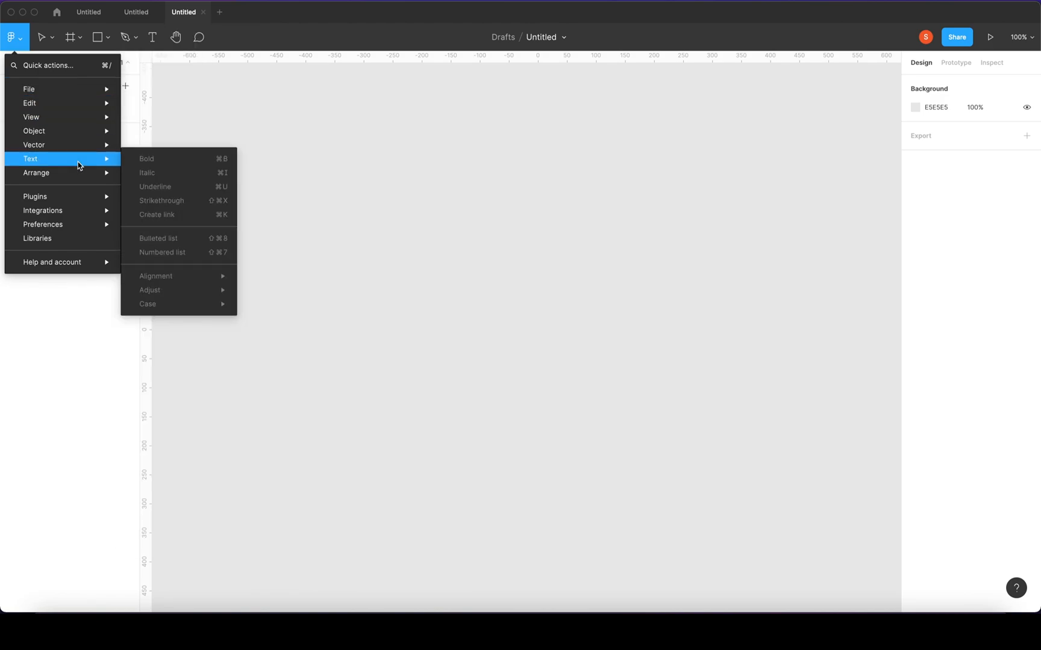
{"action": "mouse_move", "coordinate": [71, 174]}
{"action": "mouse_move", "coordinate": [73, 203]}
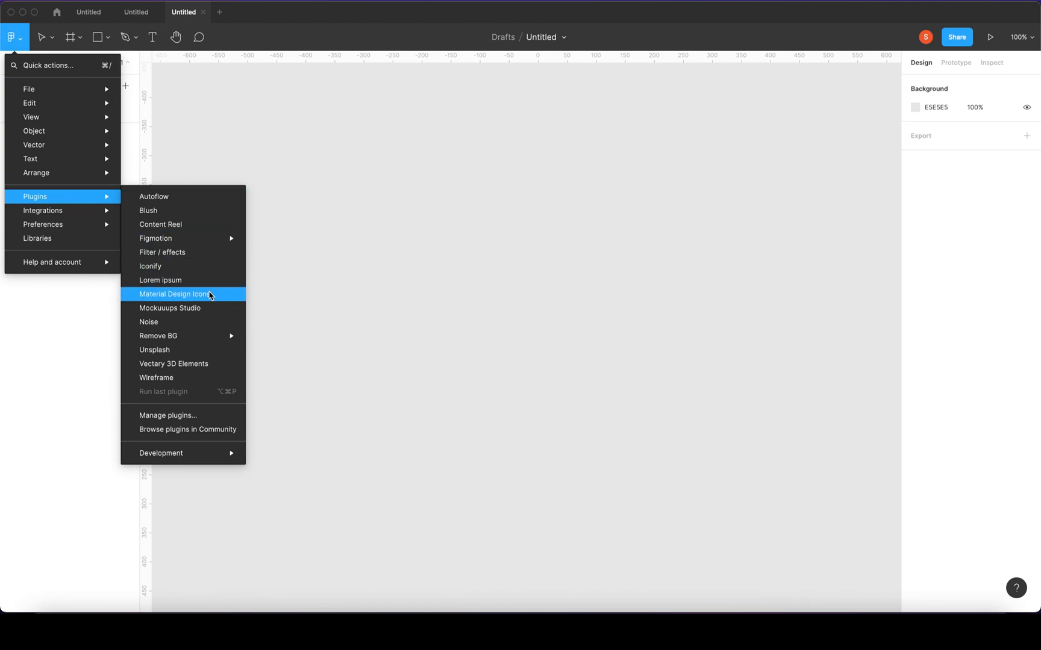
{"action": "mouse_move", "coordinate": [191, 243]}
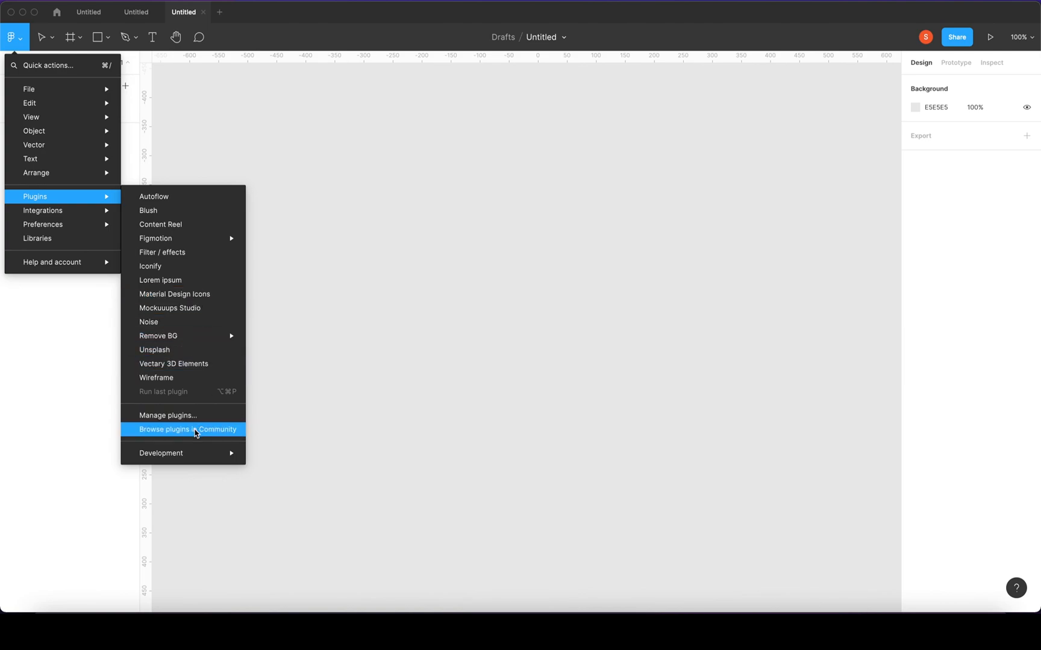
{"action": "left_click", "coordinate": [195, 430]}
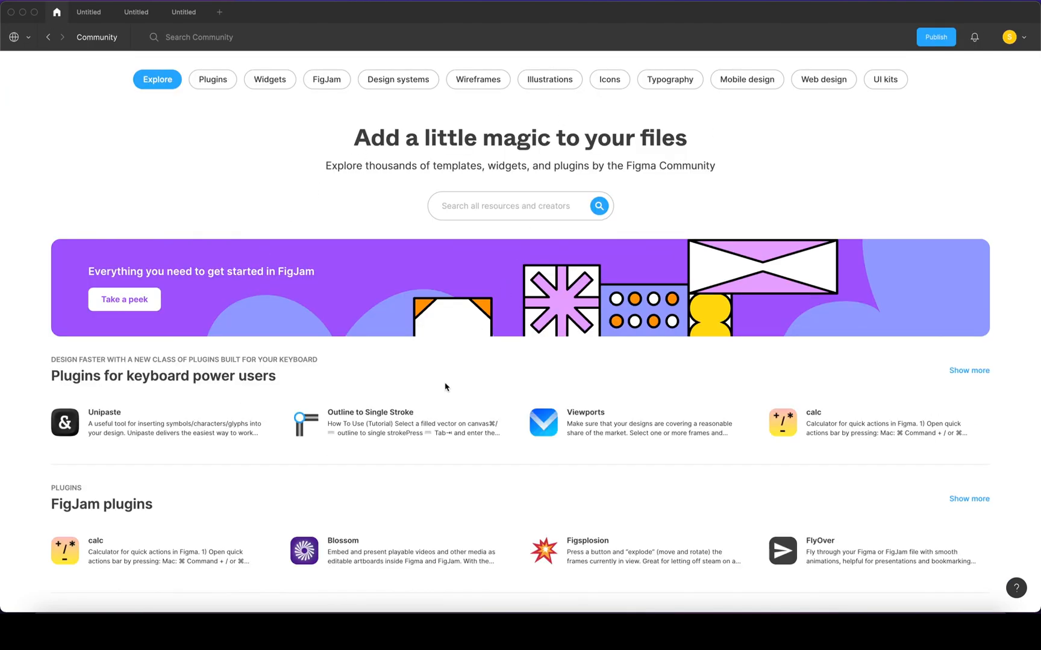
Step: Look through the Community page's plugins, portfolio templates and trending files
{"action": "scroll", "coordinate": [448, 386], "scroll_direction": "down", "scroll_amount": 5}
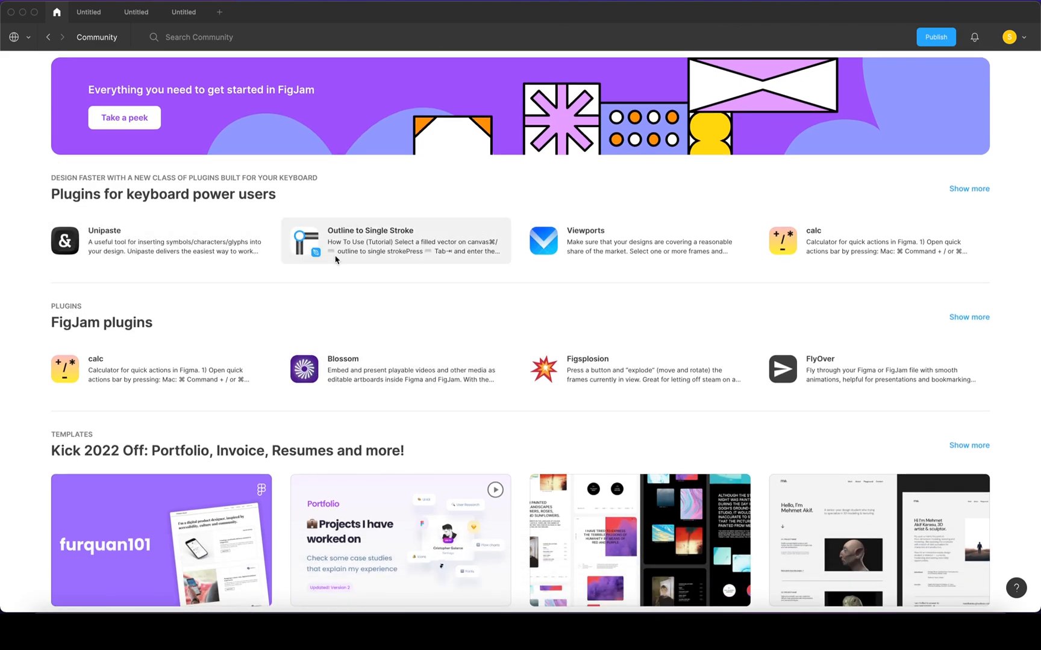
{"action": "scroll", "coordinate": [477, 274], "scroll_direction": "down", "scroll_amount": 4}
{"action": "scroll", "coordinate": [477, 274], "scroll_direction": "down", "scroll_amount": 5}
{"action": "scroll", "coordinate": [241, 211], "scroll_direction": "up", "scroll_amount": 2}
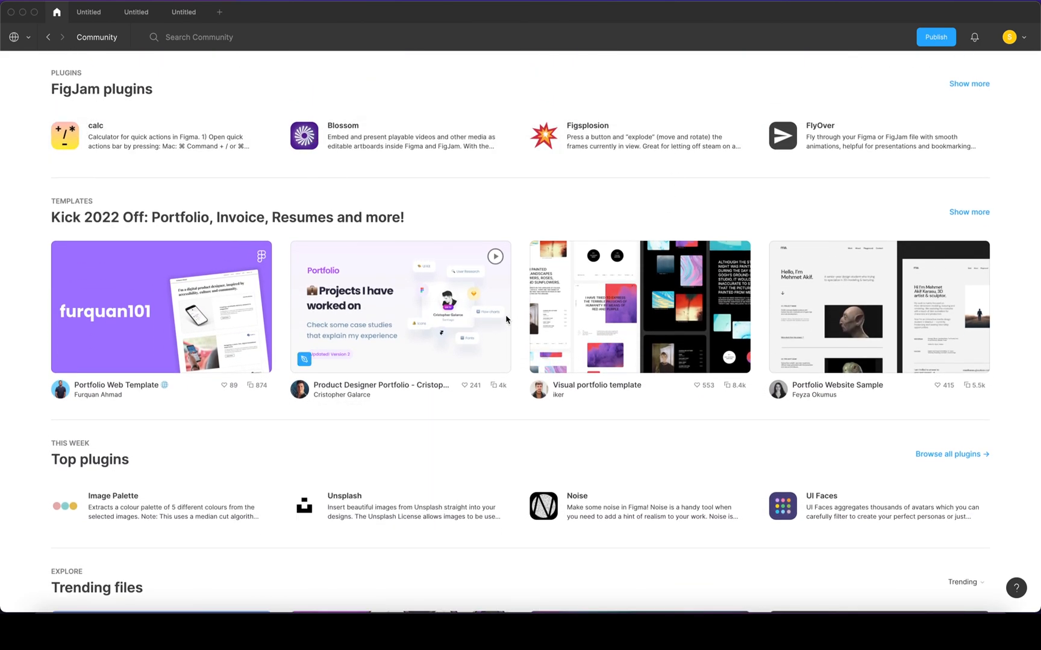
{"action": "scroll", "coordinate": [506, 319], "scroll_direction": "down", "scroll_amount": 12}
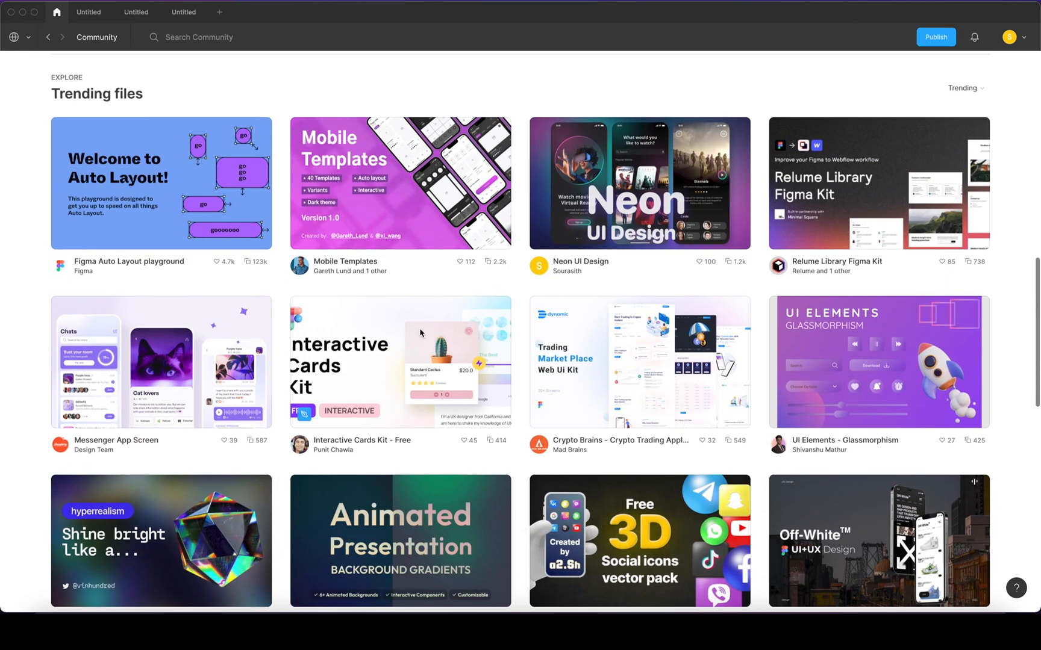
{"action": "scroll", "coordinate": [423, 332], "scroll_direction": "down", "scroll_amount": 3}
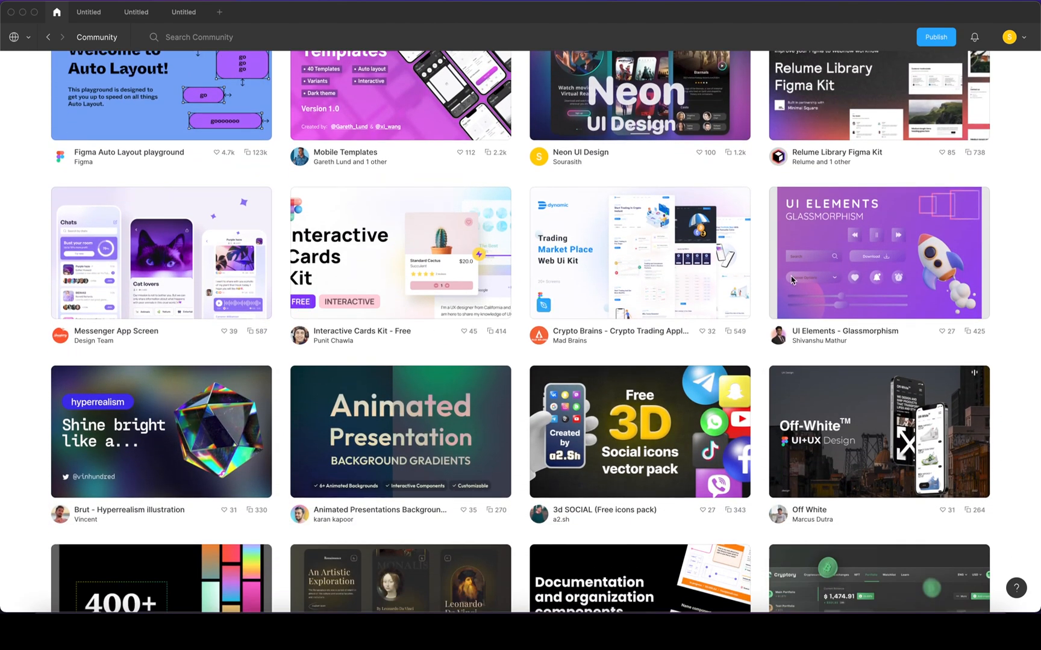
{"action": "scroll", "coordinate": [783, 482], "scroll_direction": "down", "scroll_amount": 3}
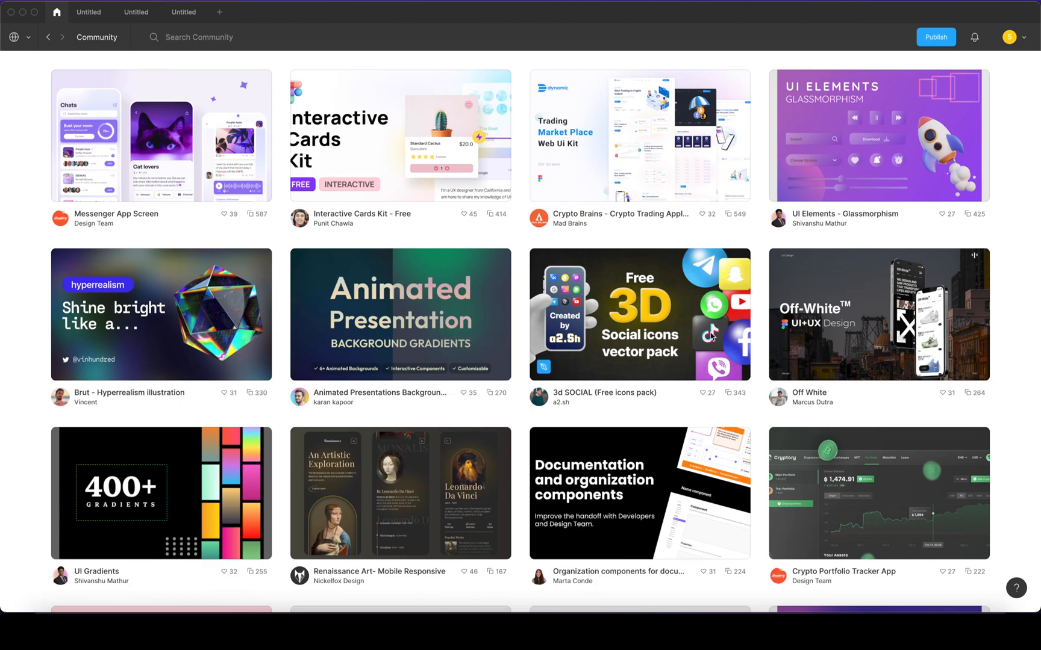
{"action": "scroll", "coordinate": [716, 338], "scroll_direction": "up", "scroll_amount": 20}
{"action": "scroll", "coordinate": [609, 301], "scroll_direction": "up", "scroll_amount": 3}
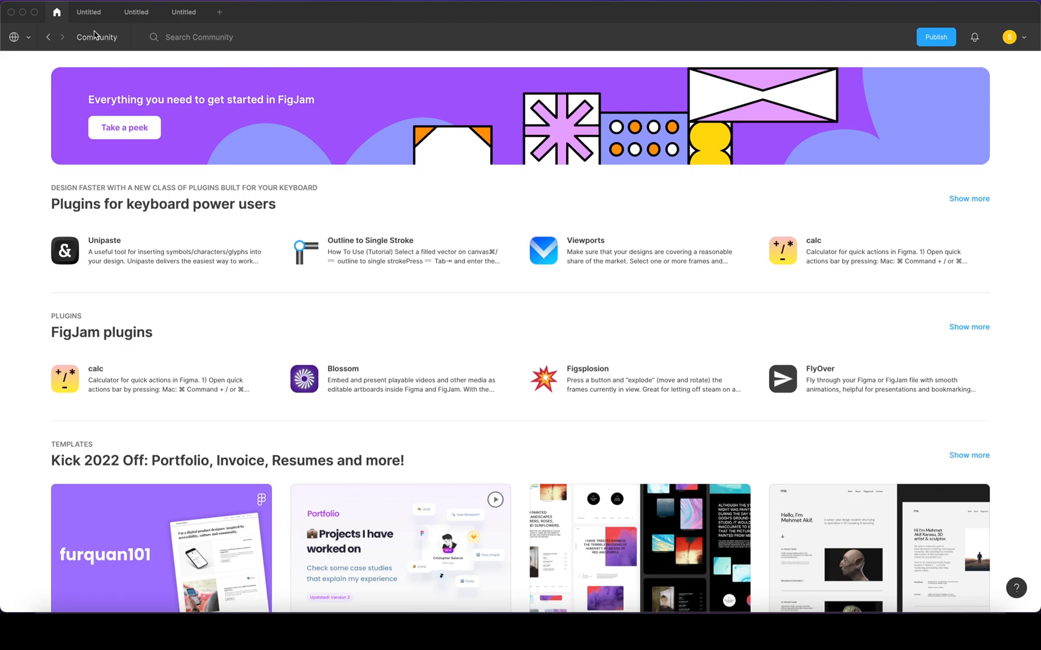
Step: Return to the blank design file and view the Move and Scale tool choices
{"action": "left_click", "coordinate": [85, 13]}
{"action": "left_click", "coordinate": [136, 12]}
{"action": "left_click", "coordinate": [184, 12]}
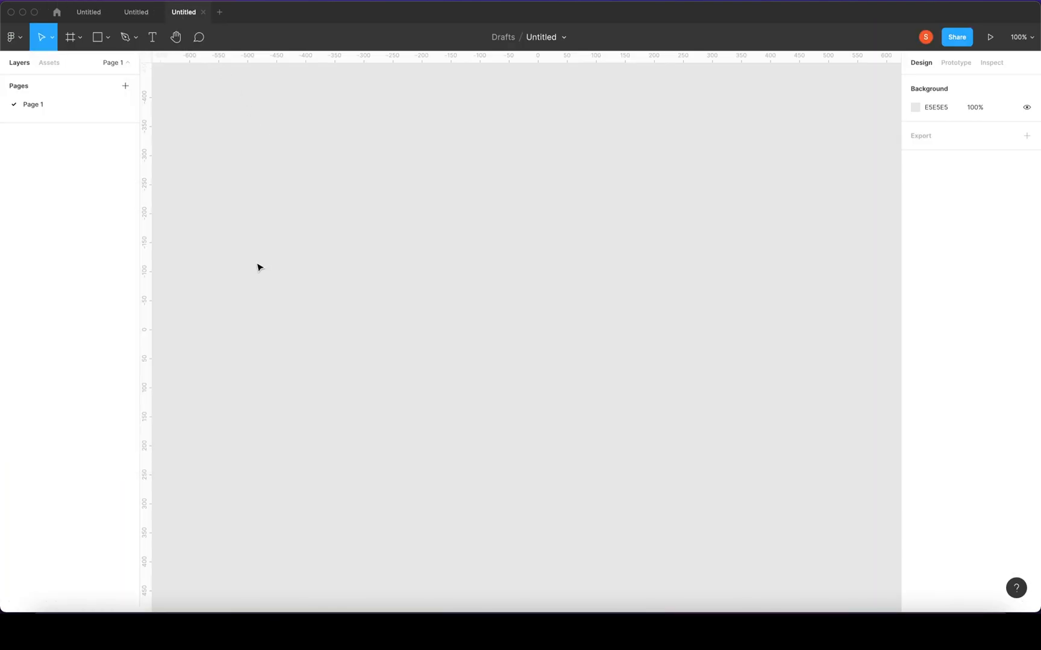
{"action": "left_click", "coordinate": [24, 40]}
{"action": "left_click", "coordinate": [21, 38]}
{"action": "left_click", "coordinate": [53, 41]}
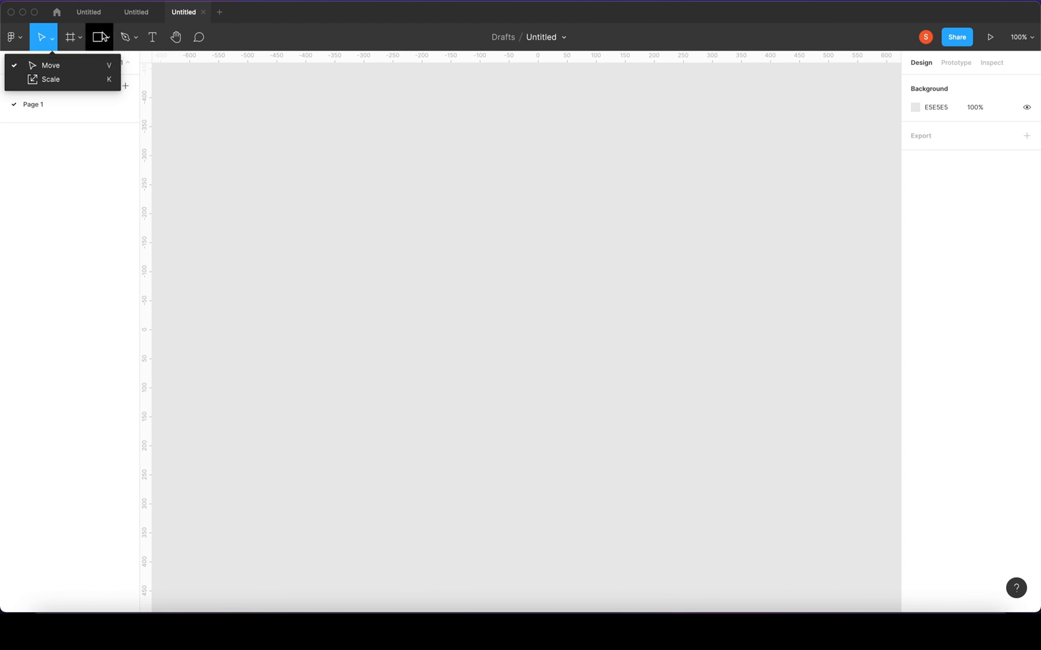
Step: Place the JPEG from the profile pic folder on the canvas at about 532 × 572
{"action": "left_click", "coordinate": [107, 38]}
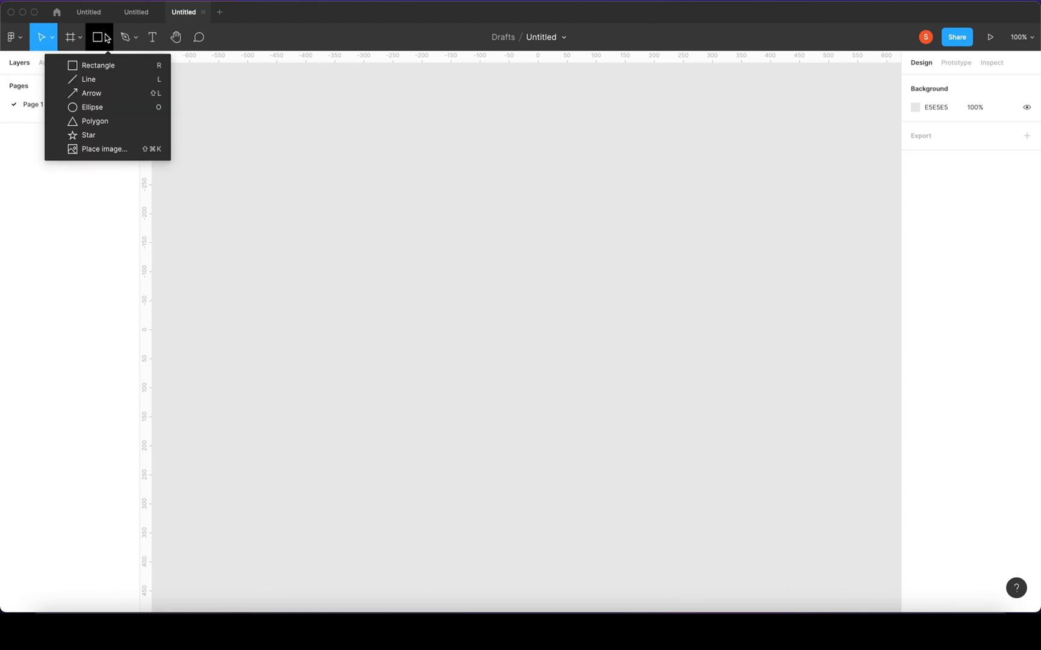
{"action": "left_click", "coordinate": [111, 155]}
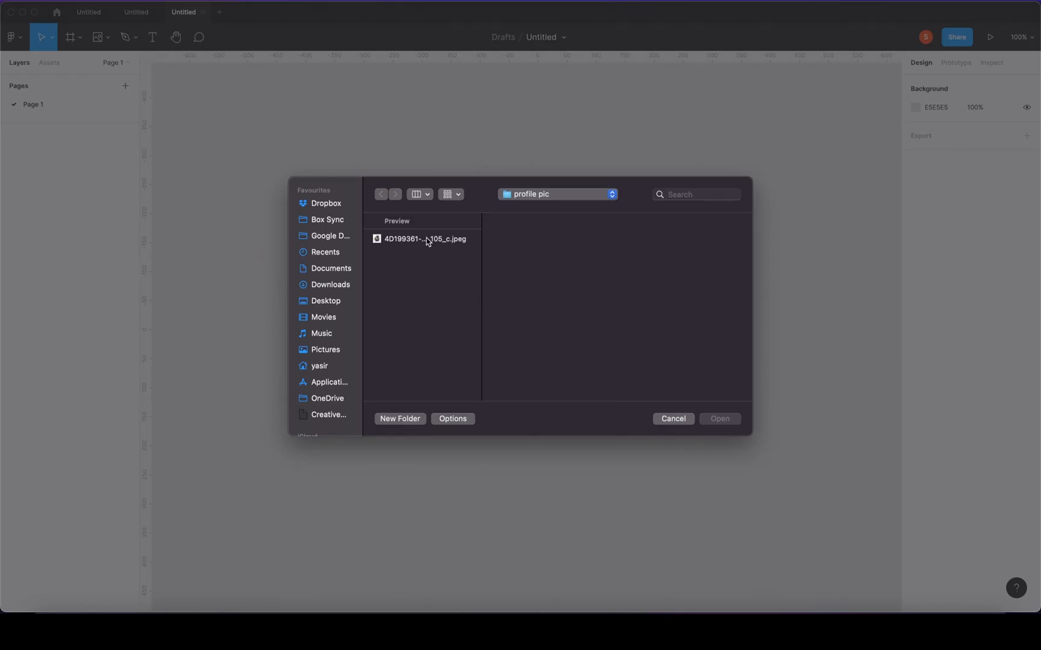
{"action": "left_click", "coordinate": [427, 240]}
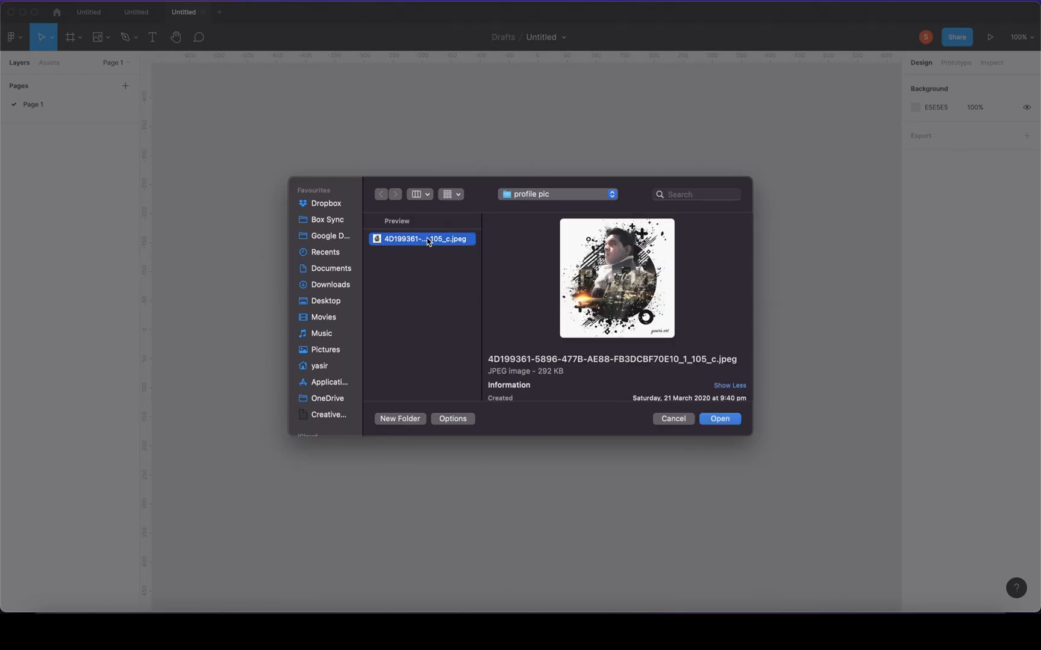
{"action": "left_click", "coordinate": [720, 419]}
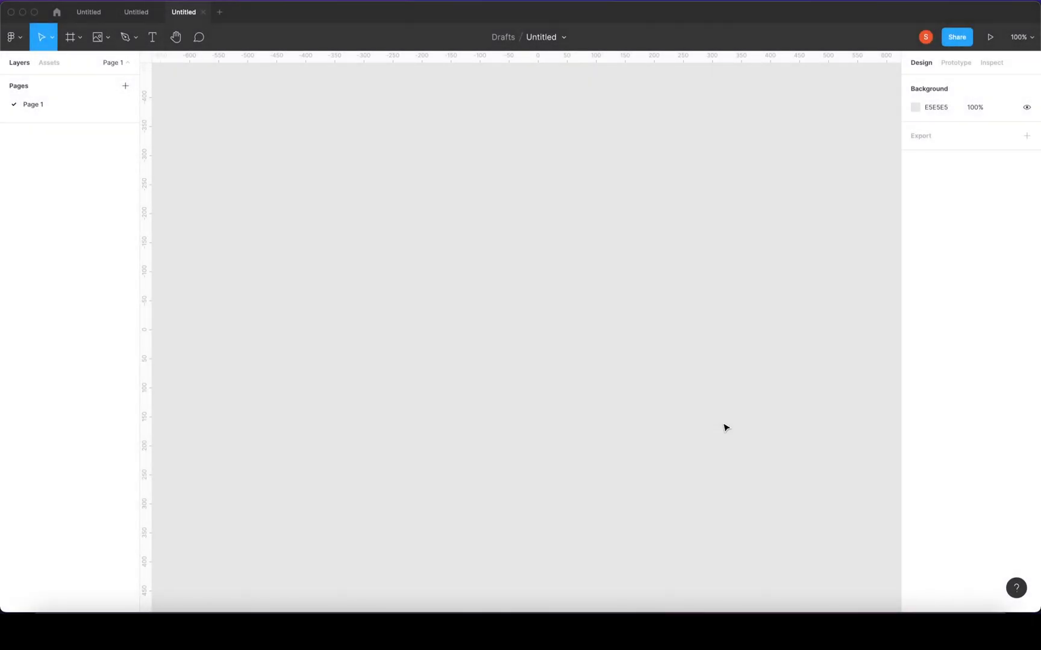
{"action": "left_click_drag", "start_coordinate": [329, 165], "coordinate": [640, 496]}
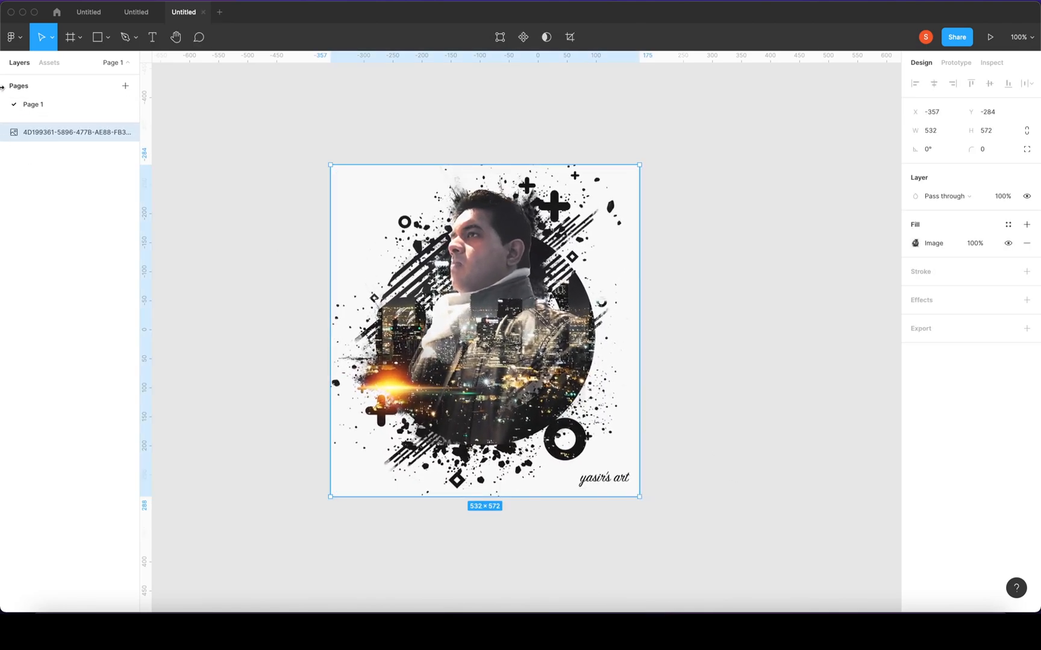
Step: Widen the placed image to about 577, and resize it proportionally with the Scale tool to about 719 × 713
{"action": "left_click_drag", "start_coordinate": [330, 277], "coordinate": [304, 265]}
{"action": "left_click", "coordinate": [52, 37]}
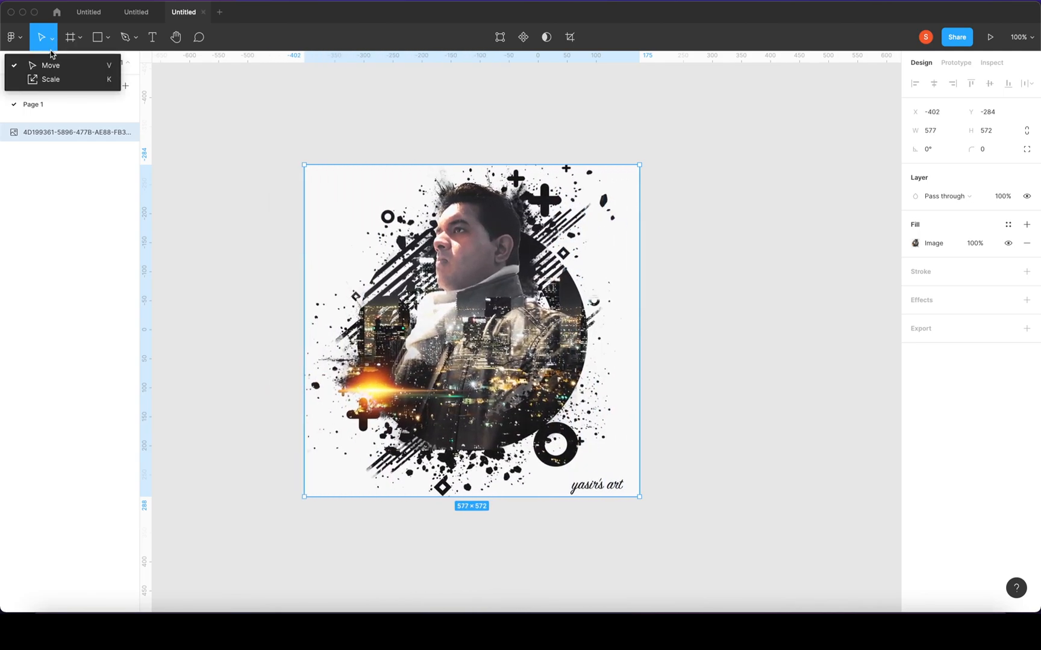
{"action": "left_click", "coordinate": [51, 80]}
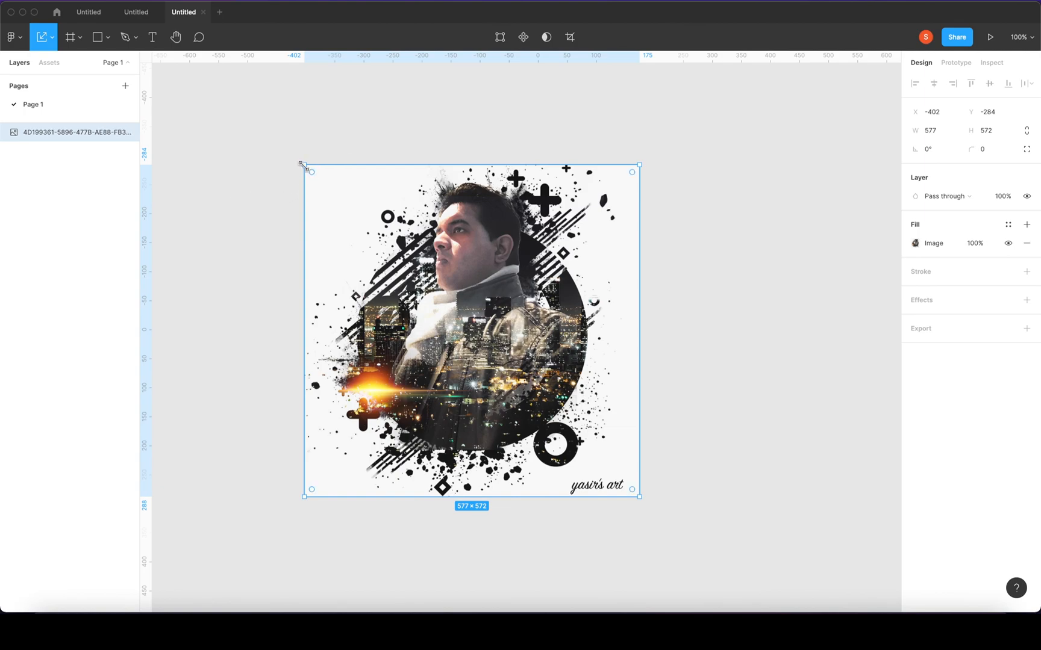
{"action": "left_click_drag", "start_coordinate": [300, 161], "coordinate": [443, 303]}
{"action": "left_click_drag", "start_coordinate": [475, 340], "coordinate": [535, 285]}
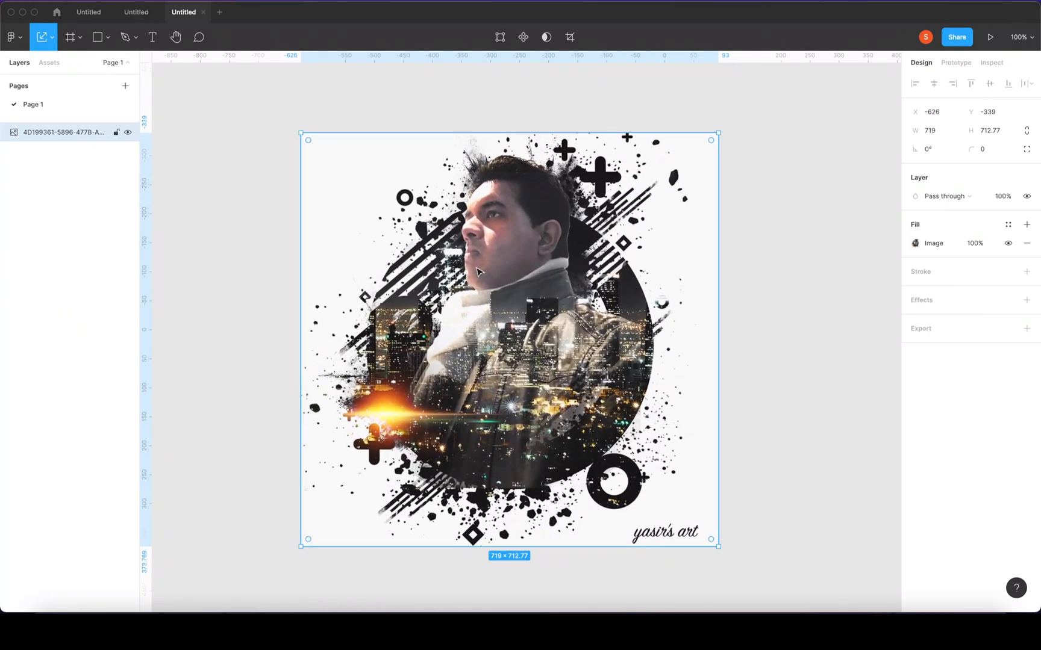
Step: Switch back to the Move tool and delete the placed image
{"action": "left_click", "coordinate": [52, 37]}
{"action": "left_click", "coordinate": [48, 65]}
{"action": "key", "text": "Delete"}
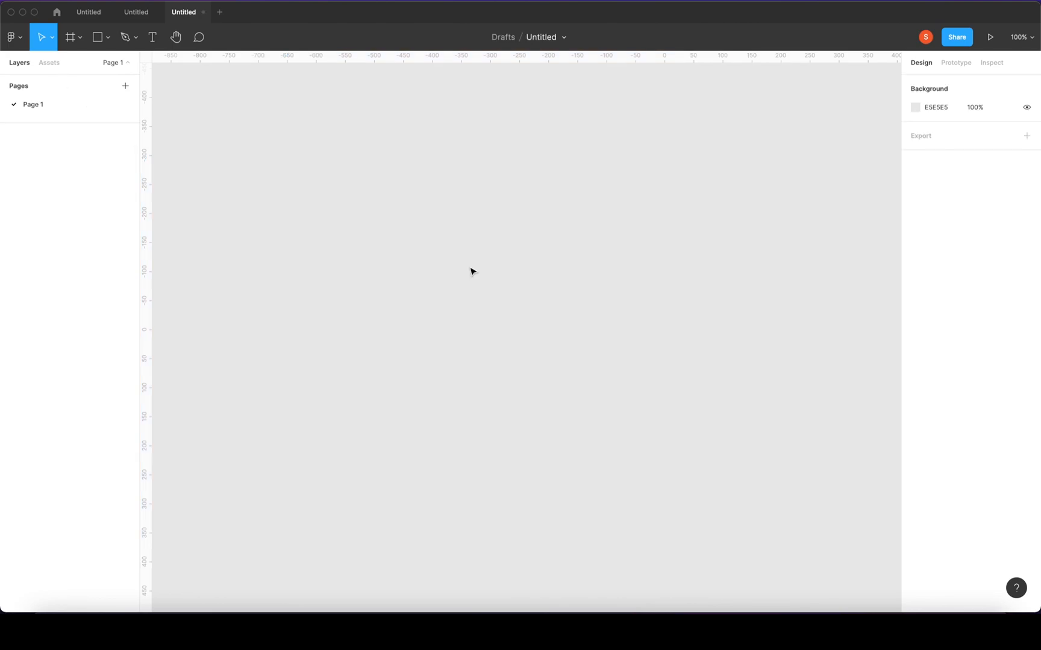
Step: Add an iPhone SE frame (320 × 568) to the canvas
{"action": "left_click", "coordinate": [80, 40]}
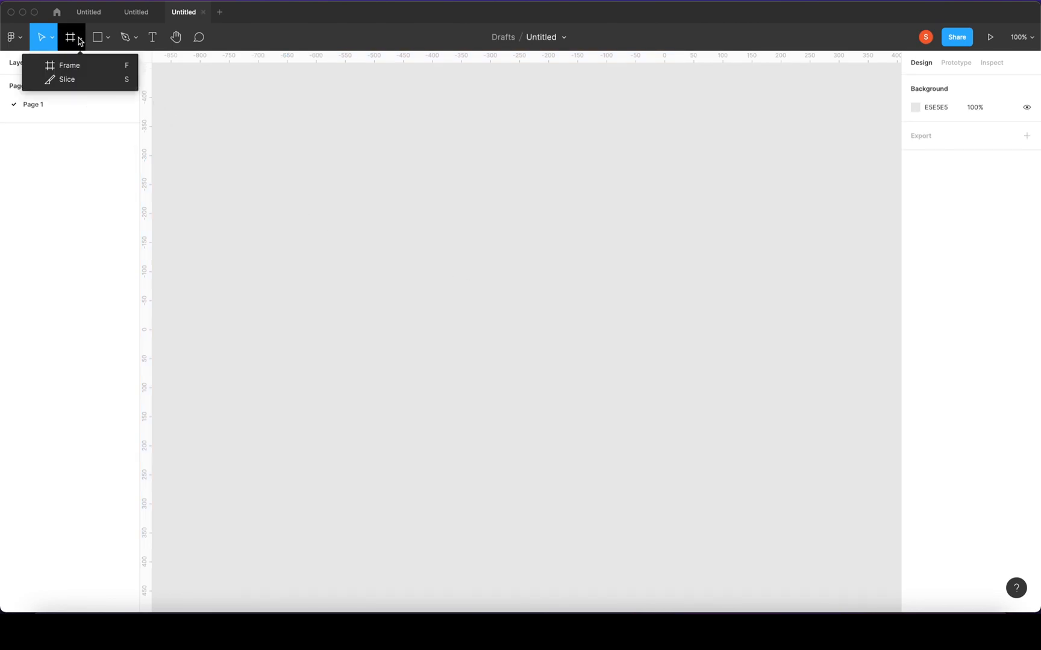
{"action": "left_click", "coordinate": [85, 68]}
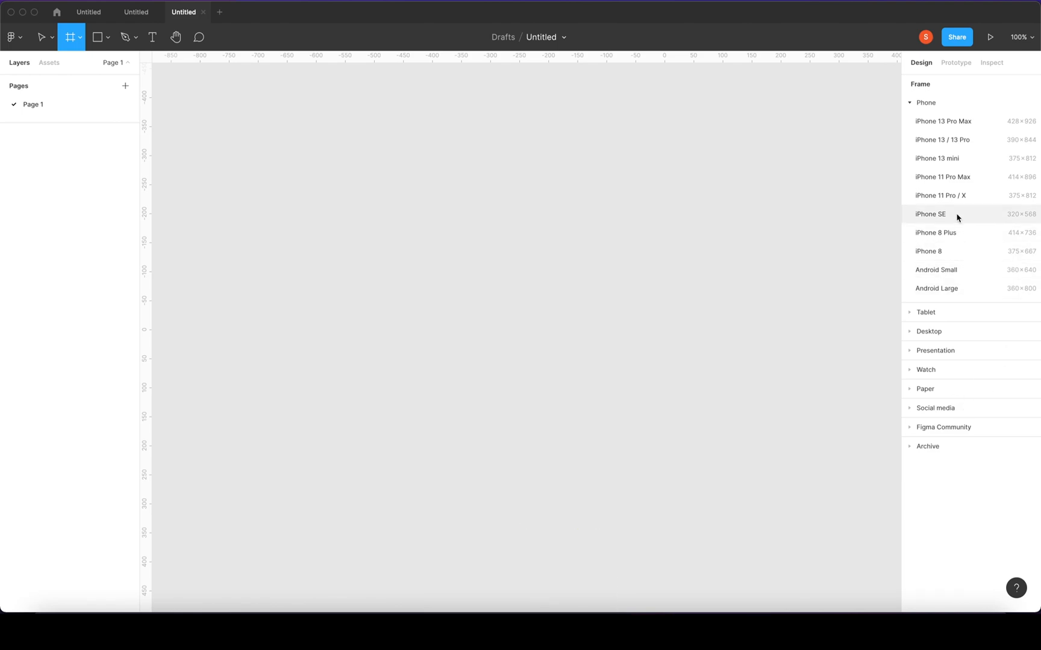
{"action": "left_click", "coordinate": [933, 217]}
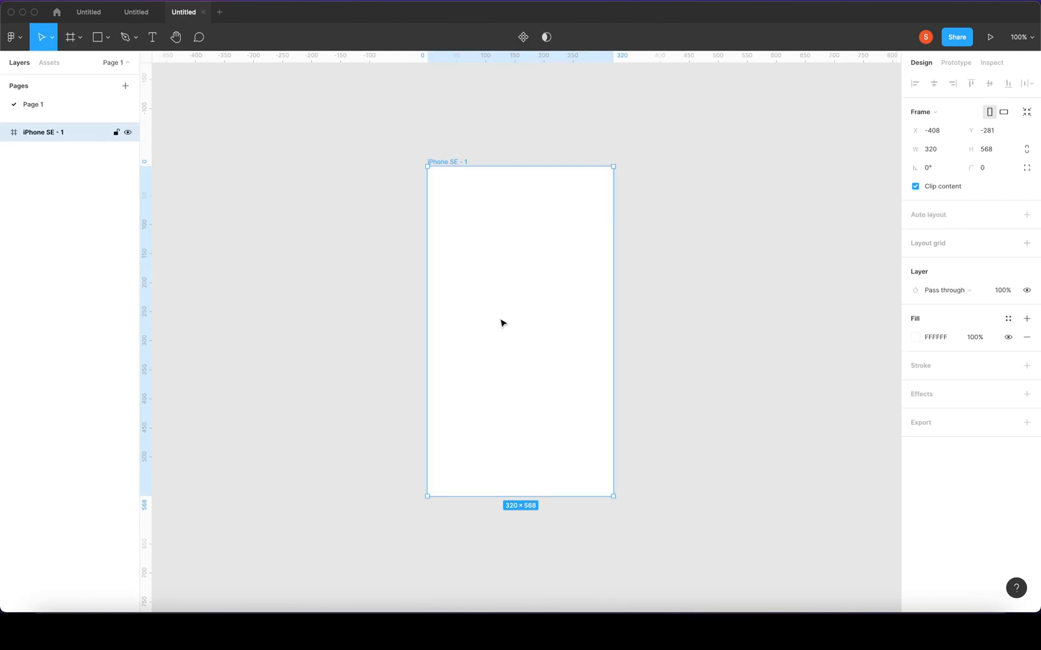
{"action": "scroll", "coordinate": [542, 274], "scroll_direction": "right", "scroll_amount": 2}
{"action": "scroll", "coordinate": [504, 279], "scroll_direction": "right", "scroll_amount": 2}
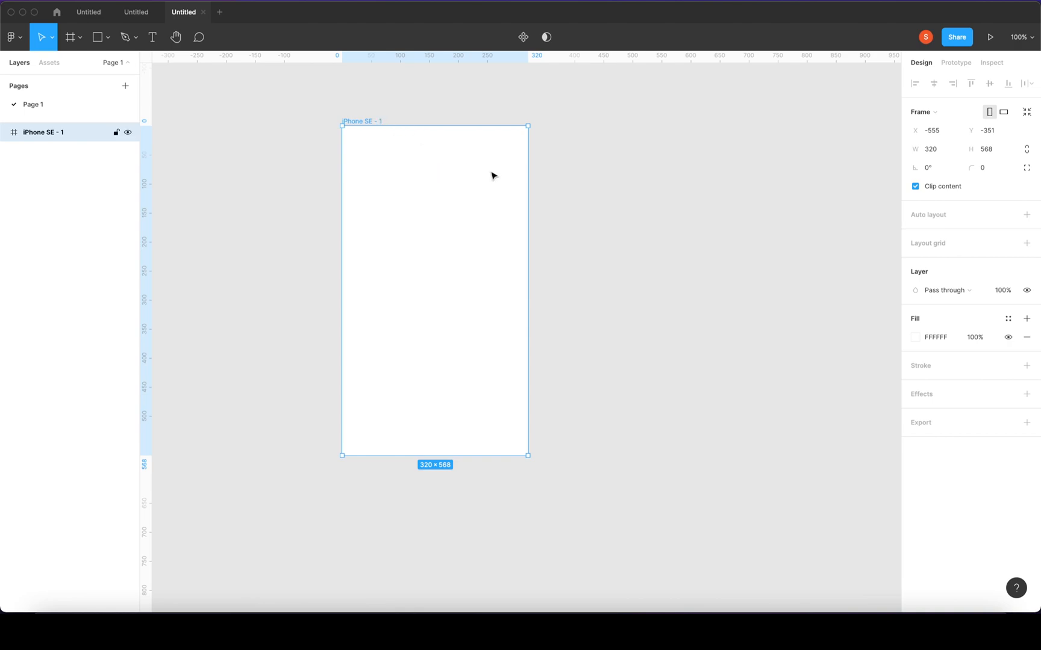
Step: Rename the iPhone SE frame as "main view" and move it to about X -469, Y -291
{"action": "double_click", "coordinate": [355, 121]}
{"action": "type", "text": "main view"}
{"action": "key", "text": "Return"}
{"action": "left_click_drag", "start_coordinate": [457, 240], "coordinate": [552, 272]}
{"action": "left_click_drag", "start_coordinate": [474, 235], "coordinate": [436, 179]}
{"action": "left_click_drag", "start_coordinate": [501, 223], "coordinate": [477, 256]}
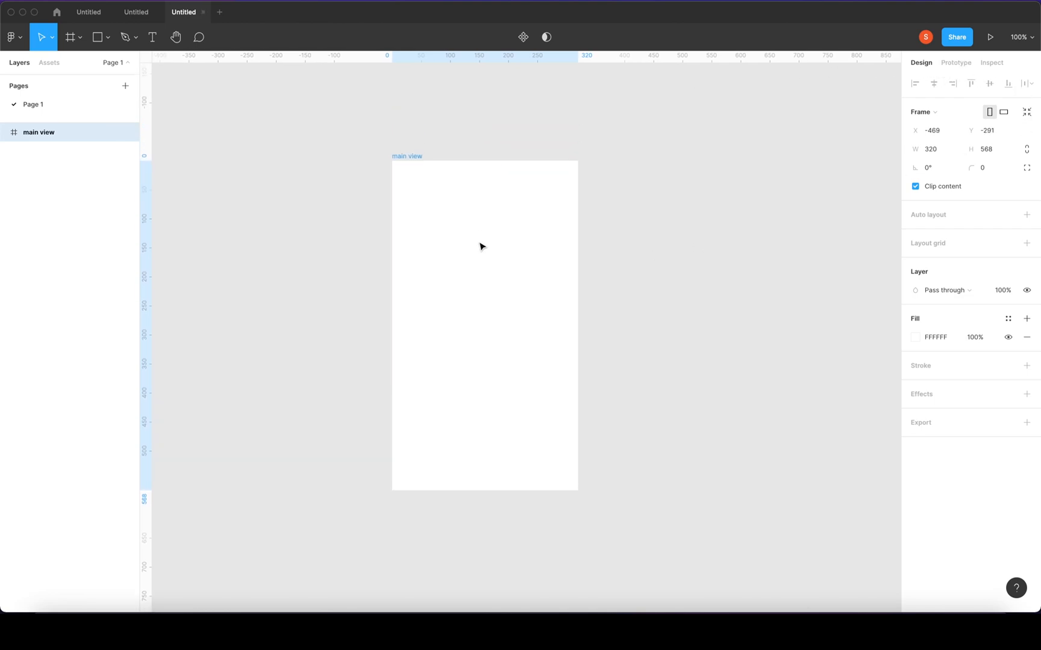
Step: View the prototype options of the main view frame
{"action": "left_click", "coordinate": [951, 64]}
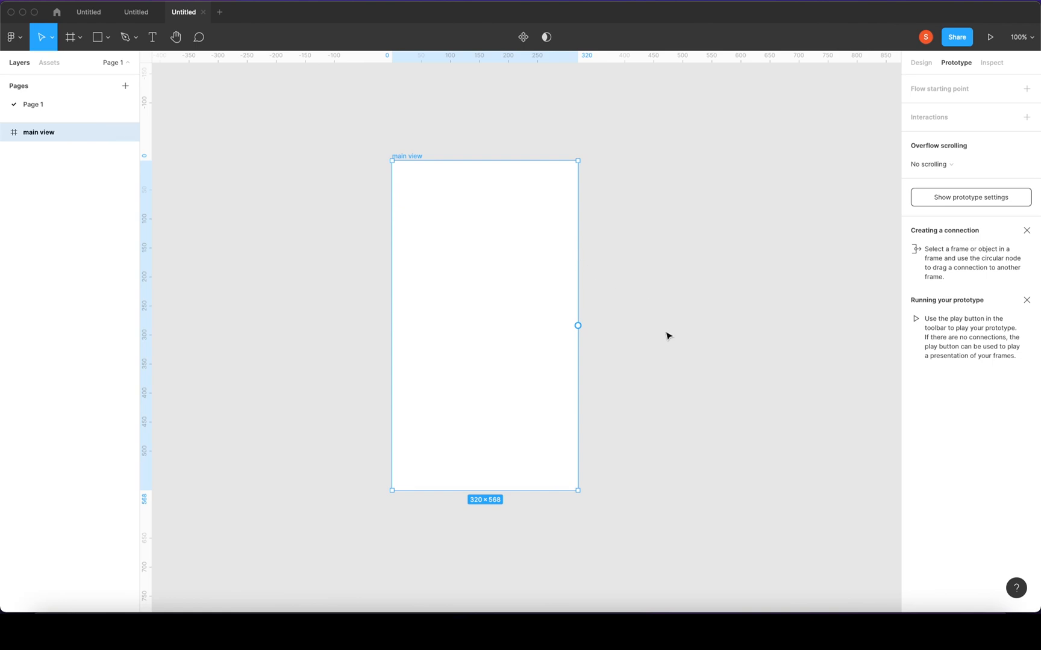
{"action": "scroll", "coordinate": [676, 355], "scroll_direction": "left", "scroll_amount": 1}
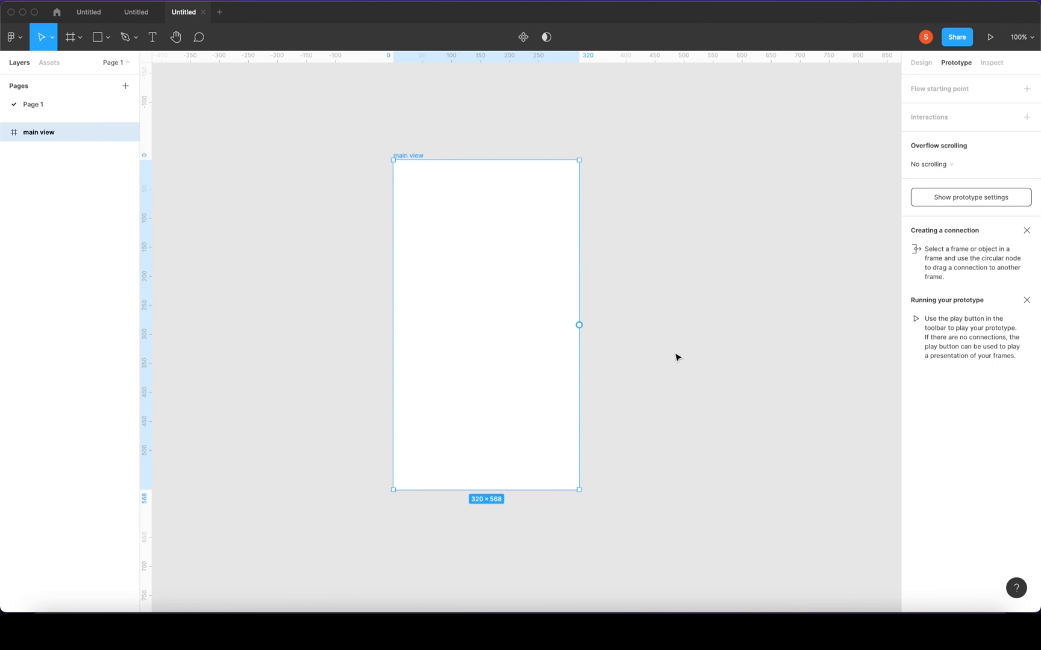
Step: View the main view frame's design properties and its list of device size presets
{"action": "scroll", "coordinate": [676, 357], "scroll_direction": "up", "scroll_amount": 2}
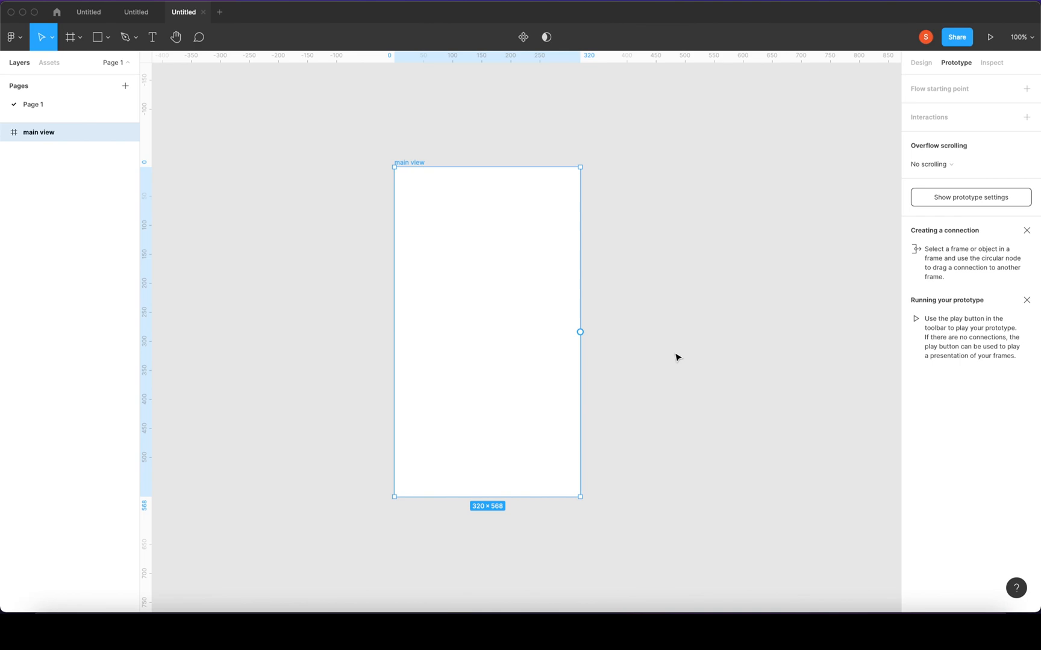
{"action": "scroll", "coordinate": [495, 318], "scroll_direction": "down", "scroll_amount": 2}
{"action": "scroll", "coordinate": [496, 318], "scroll_direction": "right", "scroll_amount": 1}
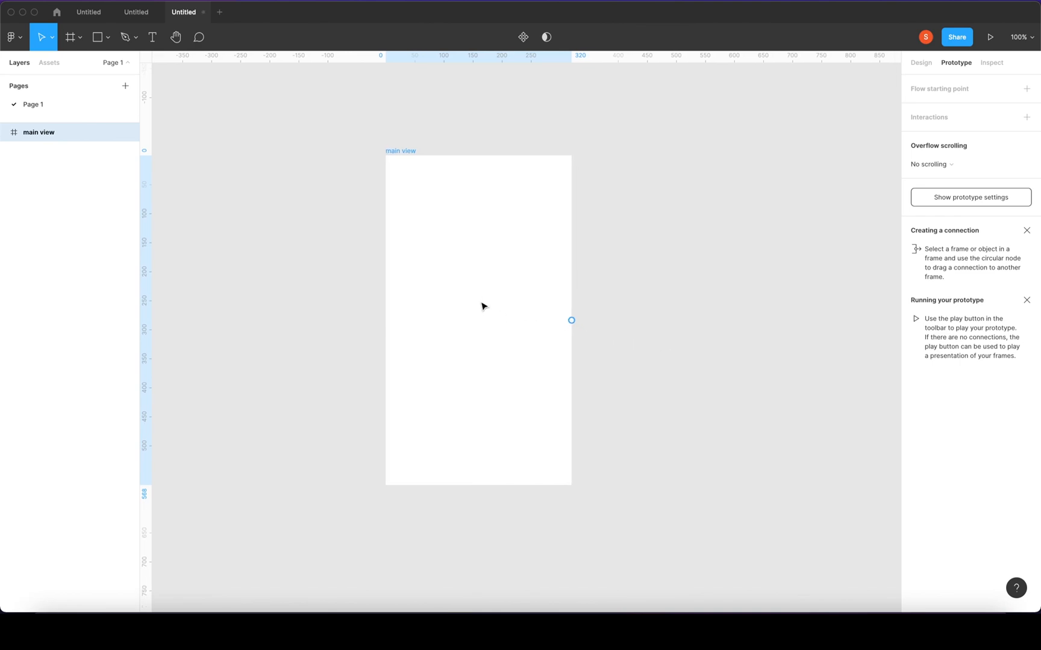
{"action": "left_click", "coordinate": [924, 64]}
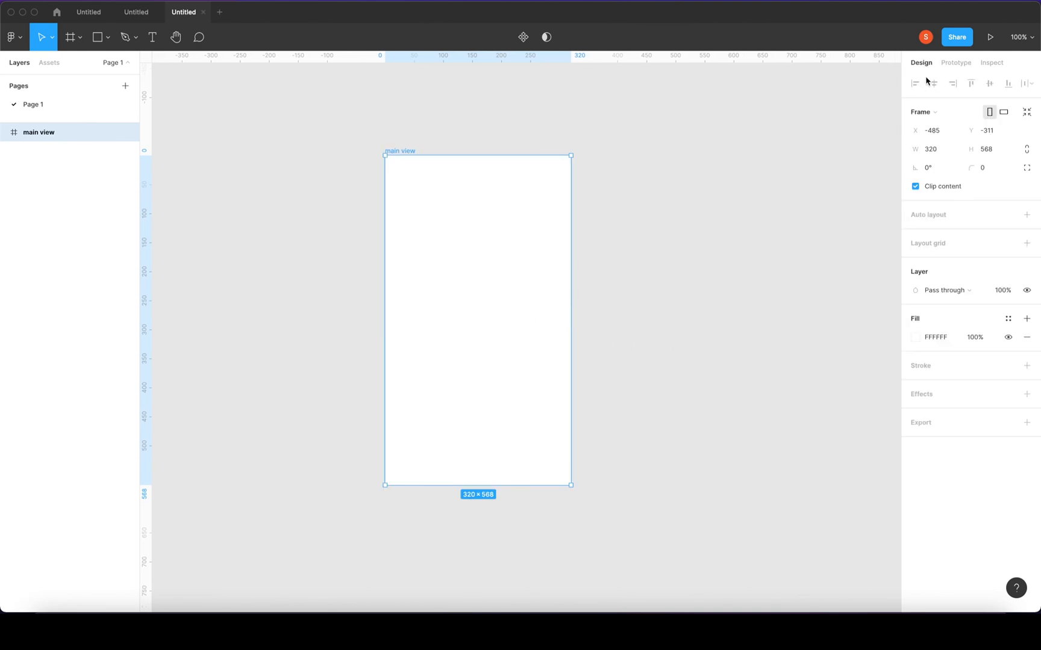
{"action": "left_click", "coordinate": [959, 113]}
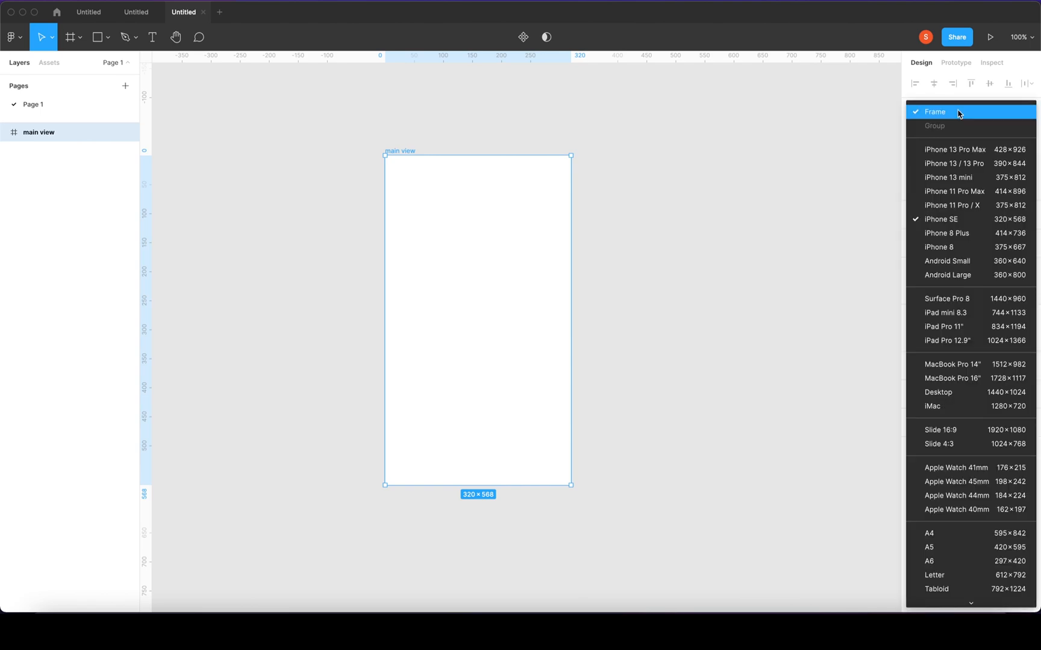
{"action": "left_click", "coordinate": [934, 100]}
Step: Try landscape orientation and a different corner radius on the main view frame
{"action": "left_click", "coordinate": [1004, 115]}
{"action": "left_click", "coordinate": [990, 114]}
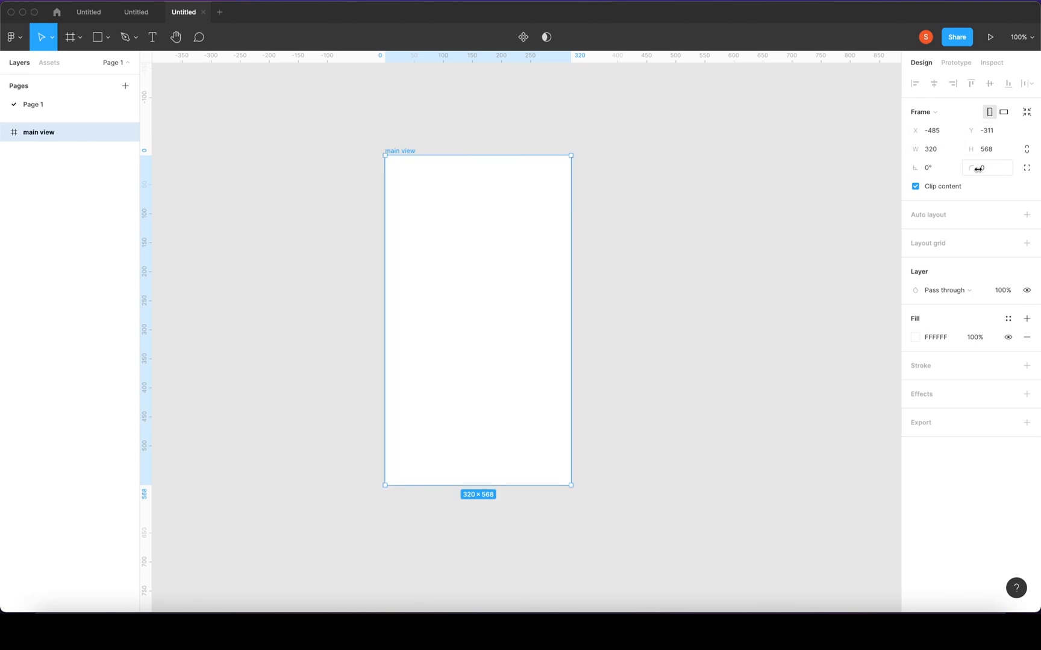
{"action": "left_click_drag", "start_coordinate": [971, 168], "coordinate": [922, 165]}
Step: Draw a rectangle about 148 × 141 inside the main view frame and move it toward the frame's upper-left area
{"action": "left_click", "coordinate": [107, 38]}
{"action": "left_click", "coordinate": [103, 64]}
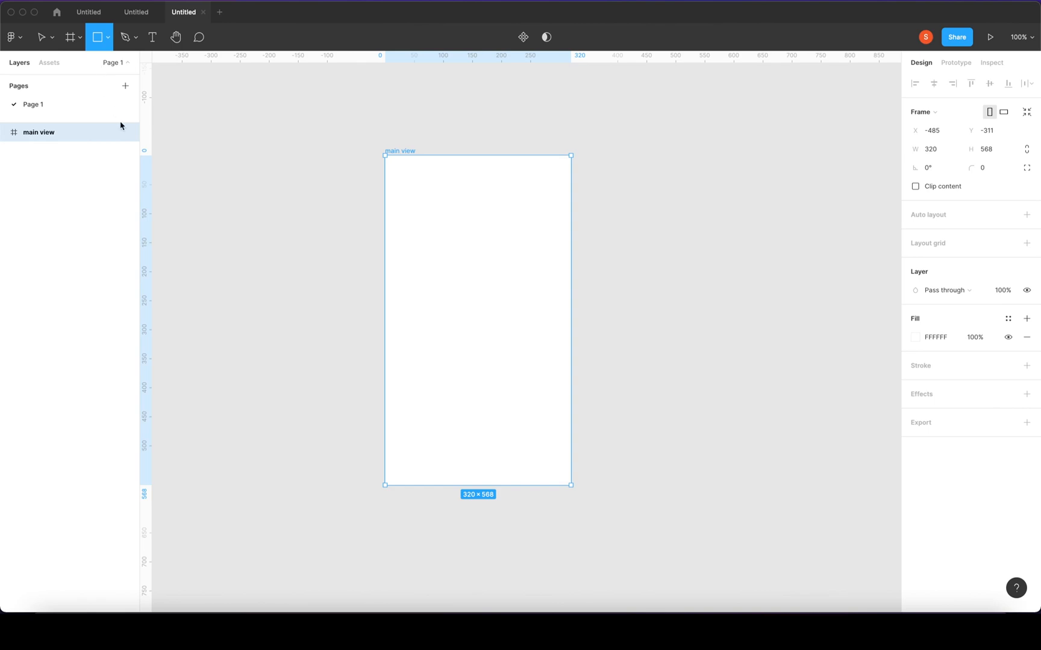
{"action": "left_click_drag", "start_coordinate": [435, 238], "coordinate": [521, 320]}
{"action": "left_click_drag", "start_coordinate": [477, 279], "coordinate": [479, 279]}
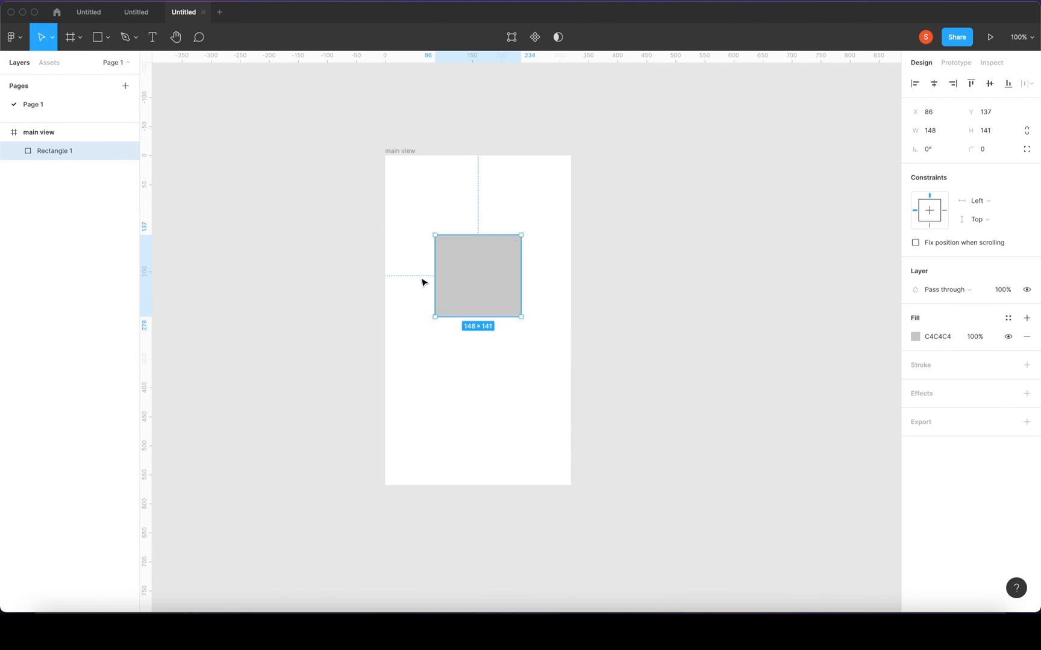
{"action": "left_click", "coordinate": [482, 220]}
{"action": "left_click", "coordinate": [464, 269]}
{"action": "left_click_drag", "start_coordinate": [476, 274], "coordinate": [453, 225]}
{"action": "left_click", "coordinate": [548, 238]}
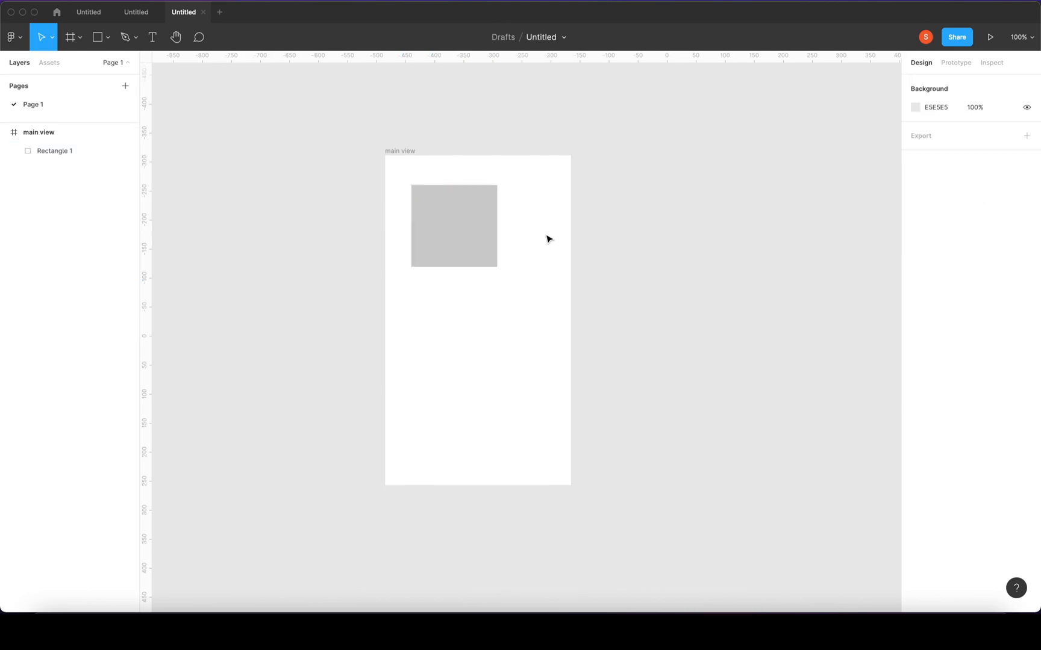
Step: Try the main view frame in landscape at 568 × 320, and return it to portrait
{"action": "left_click", "coordinate": [446, 154]}
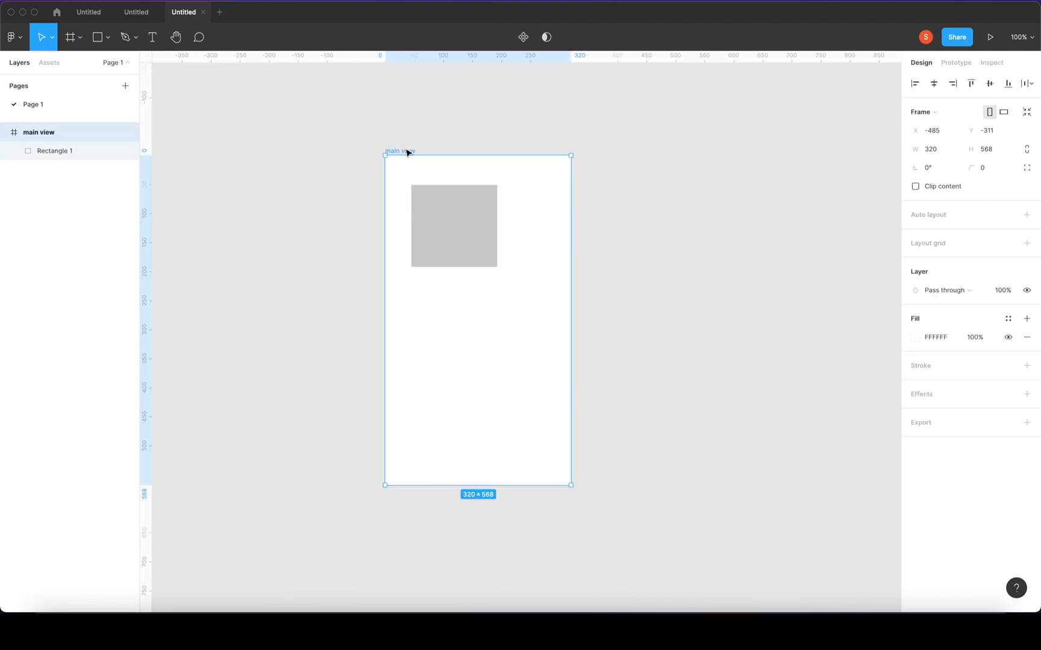
{"action": "left_click", "coordinate": [1003, 112]}
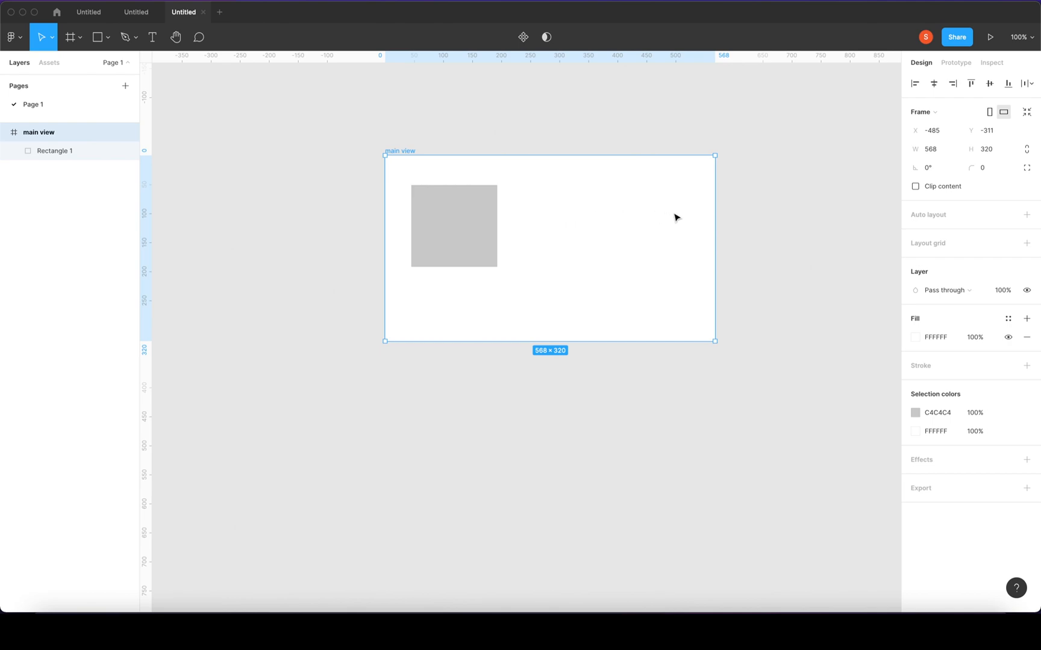
{"action": "left_click", "coordinate": [991, 112]}
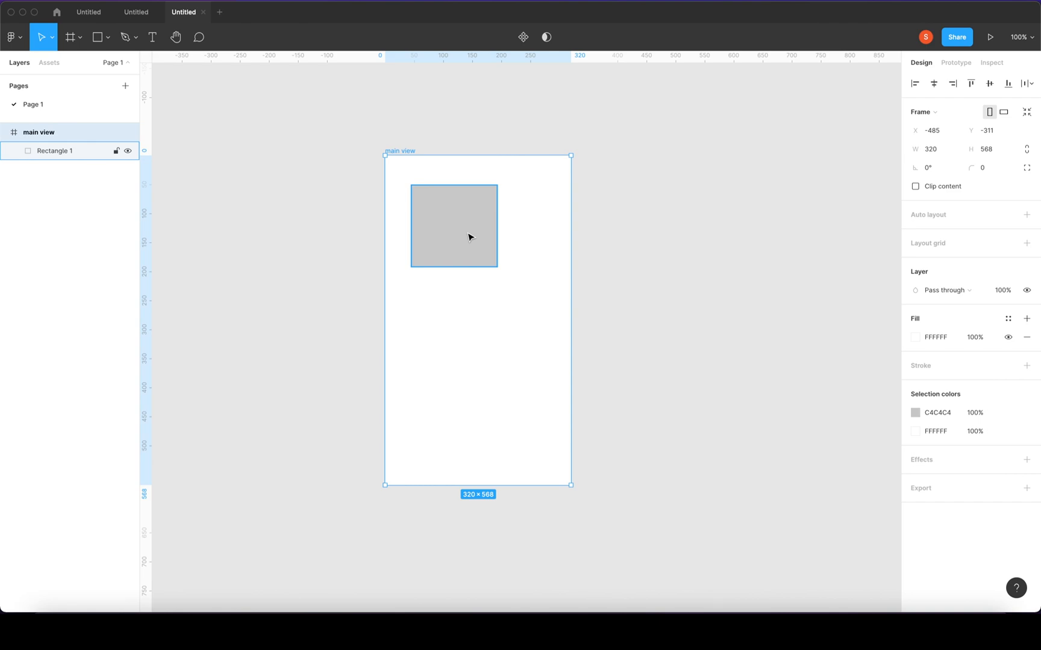
Step: Move the main view frame with its rectangle to about X -441, Y -301 and deselect it
{"action": "left_click_drag", "start_coordinate": [470, 237], "coordinate": [456, 227]}
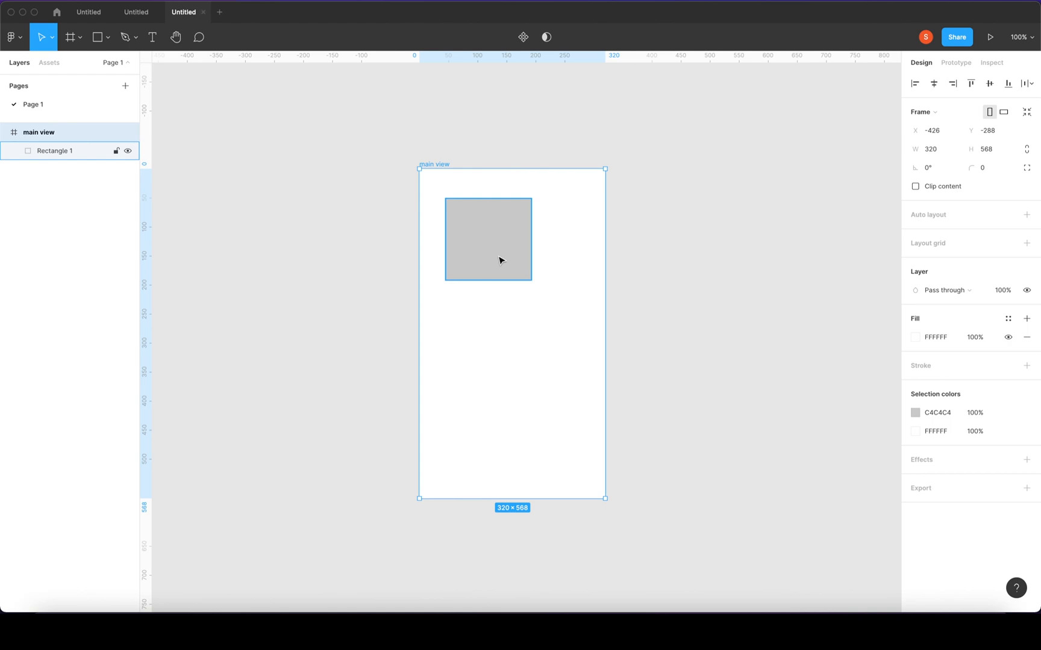
{"action": "left_click_drag", "start_coordinate": [479, 236], "coordinate": [474, 228]}
{"action": "left_click", "coordinate": [627, 226]}
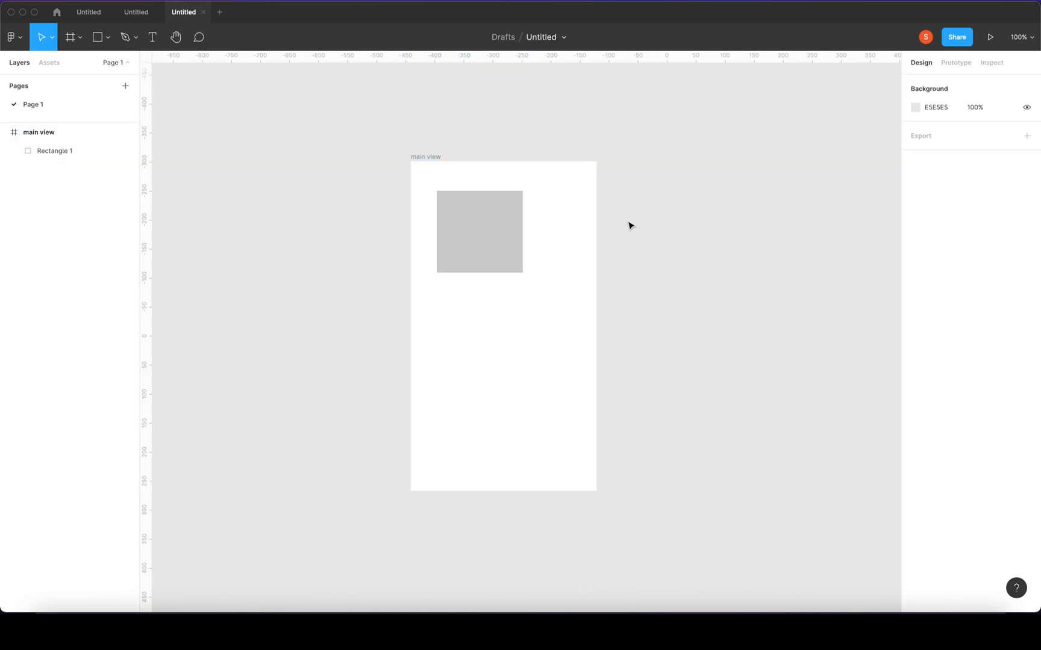
Step: Move the rectangle past the frame's right edge, and bring it back inside to about X 76, Y 87
{"action": "left_click", "coordinate": [439, 232]}
{"action": "left_click_drag", "start_coordinate": [487, 225], "coordinate": [593, 276]}
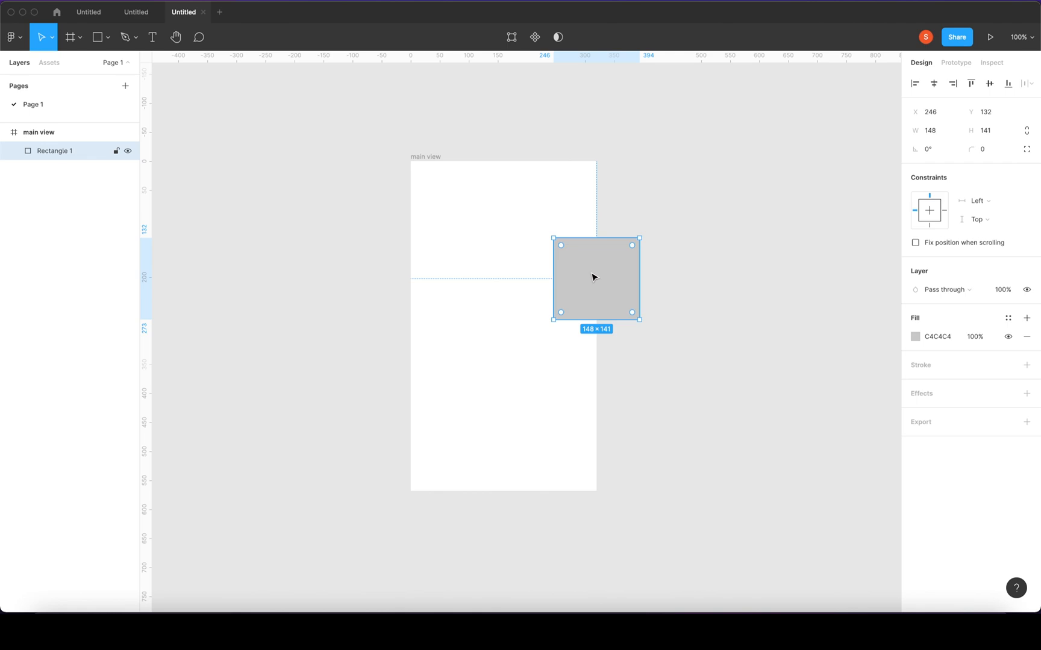
{"action": "left_click_drag", "start_coordinate": [574, 263], "coordinate": [495, 250]}
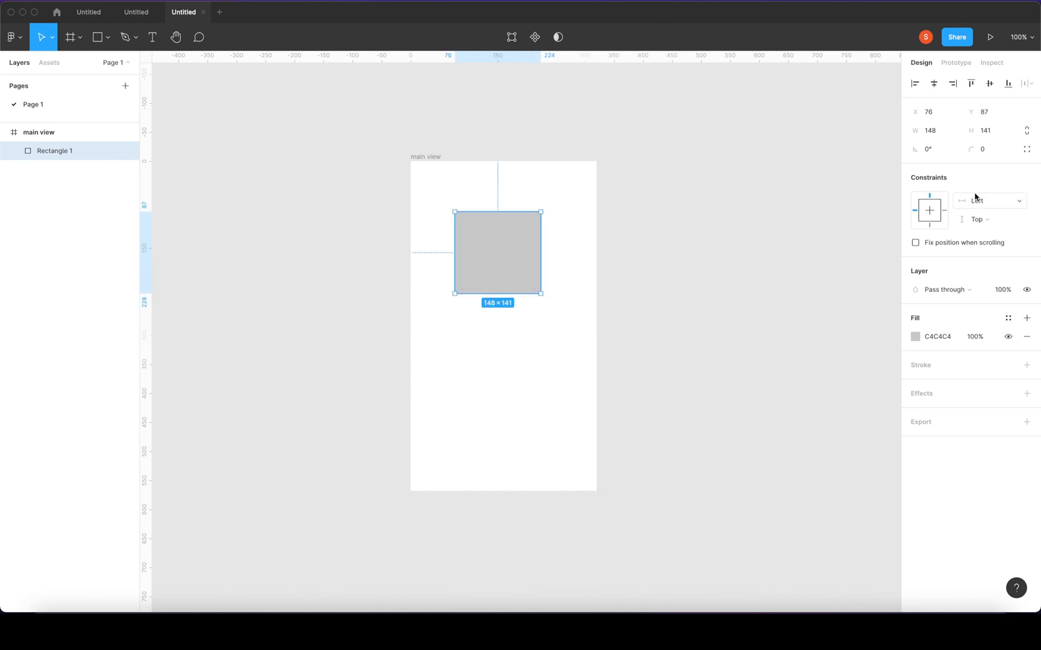
Step: Shift the main view frame to about X -438, Y -335 and its rectangle to about X 86, Y 126
{"action": "left_click", "coordinate": [588, 177]}
{"action": "left_click", "coordinate": [423, 159]}
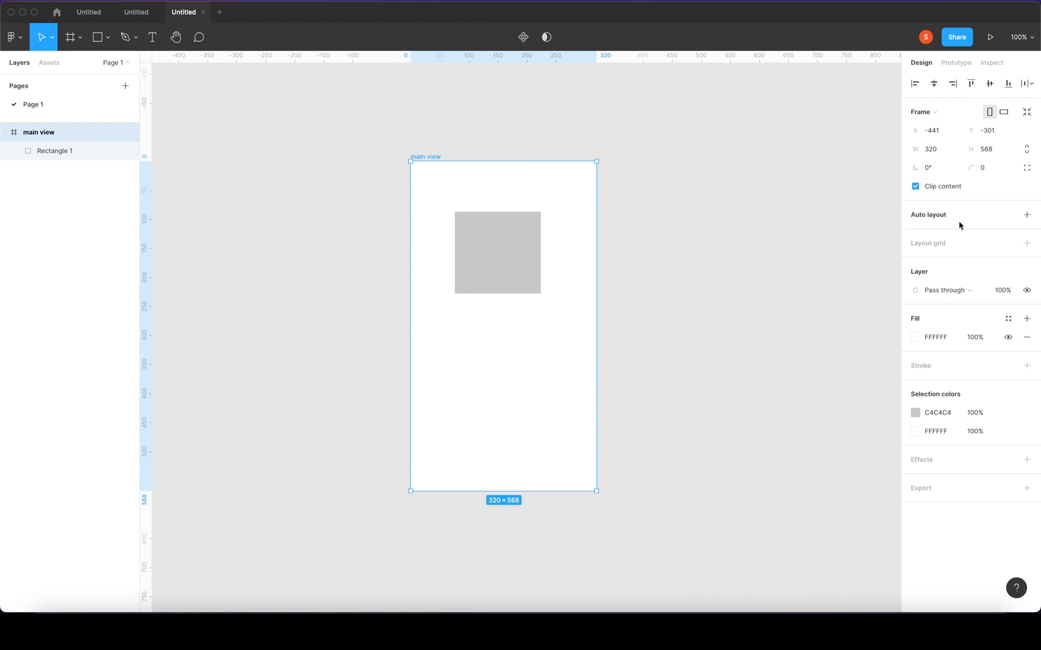
{"action": "mouse_move", "coordinate": [495, 246]}
{"action": "left_mouse_down"}
{"action": "mouse_move", "coordinate": [494, 259]}
{"action": "mouse_move", "coordinate": [494, 225]}
{"action": "mouse_move", "coordinate": [560, 268]}
{"action": "mouse_move", "coordinate": [588, 260]}
{"action": "mouse_move", "coordinate": [577, 289]}
{"action": "mouse_move", "coordinate": [604, 255]}
{"action": "mouse_move", "coordinate": [590, 253]}
{"action": "mouse_move", "coordinate": [653, 258]}
{"action": "mouse_move", "coordinate": [608, 262]}
{"action": "mouse_move", "coordinate": [661, 281]}
{"action": "mouse_move", "coordinate": [511, 268]}
{"action": "mouse_move", "coordinate": [573, 271]}
{"action": "mouse_move", "coordinate": [497, 245]}
{"action": "left_mouse_up"}
{"action": "left_click", "coordinate": [557, 283]}
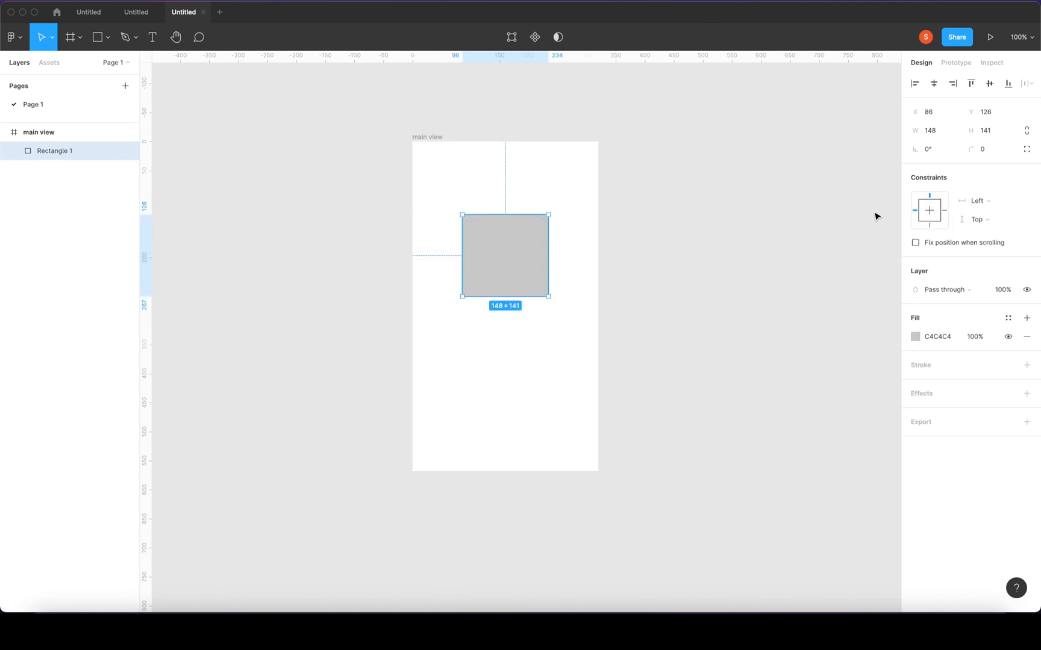
Step: Move the main view frame to about X -361, Y -294
{"action": "left_click", "coordinate": [557, 165]}
{"action": "left_click", "coordinate": [431, 137]}
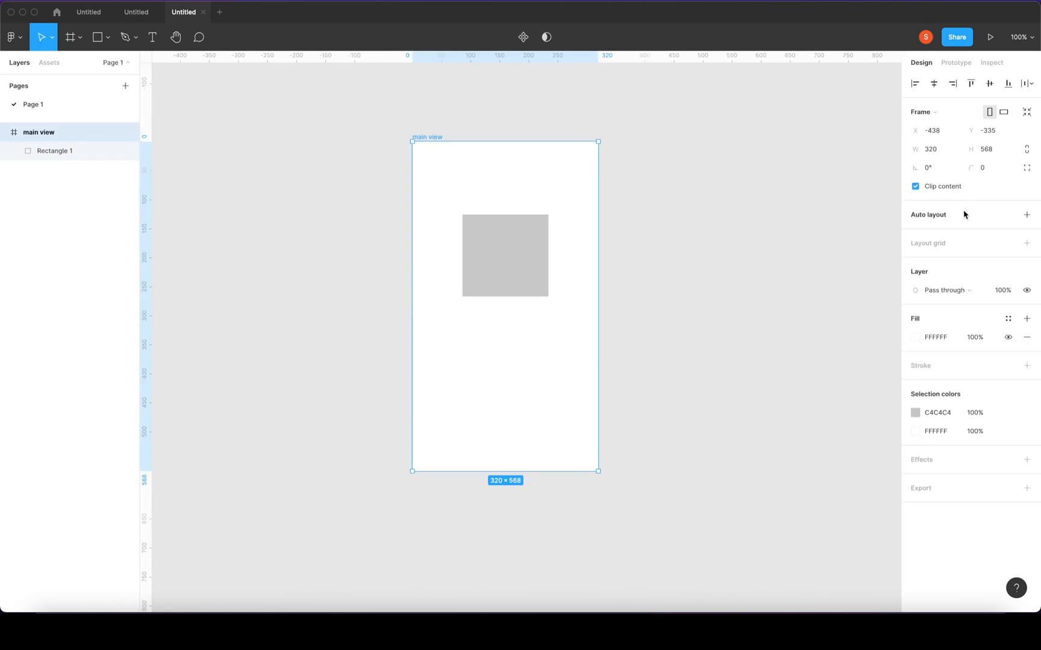
{"action": "left_click_drag", "start_coordinate": [506, 246], "coordinate": [551, 269]}
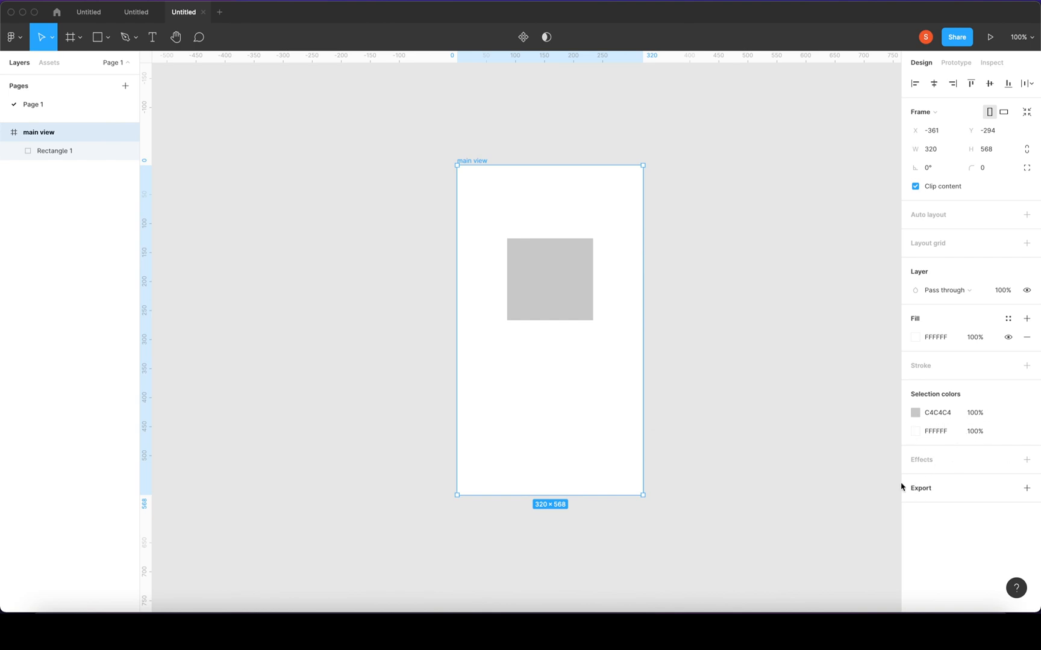
Step: Try placing a nested 100 × 100 frame over the rectangle, and delete it
{"action": "left_click", "coordinate": [81, 38]}
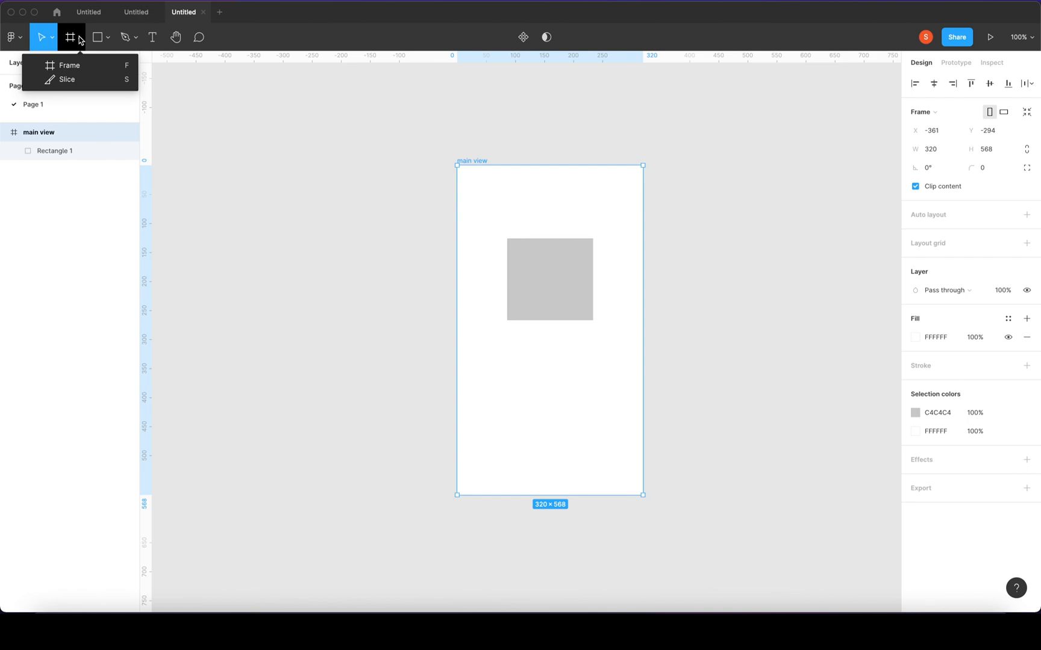
{"action": "left_click", "coordinate": [77, 70]}
{"action": "left_click", "coordinate": [541, 280]}
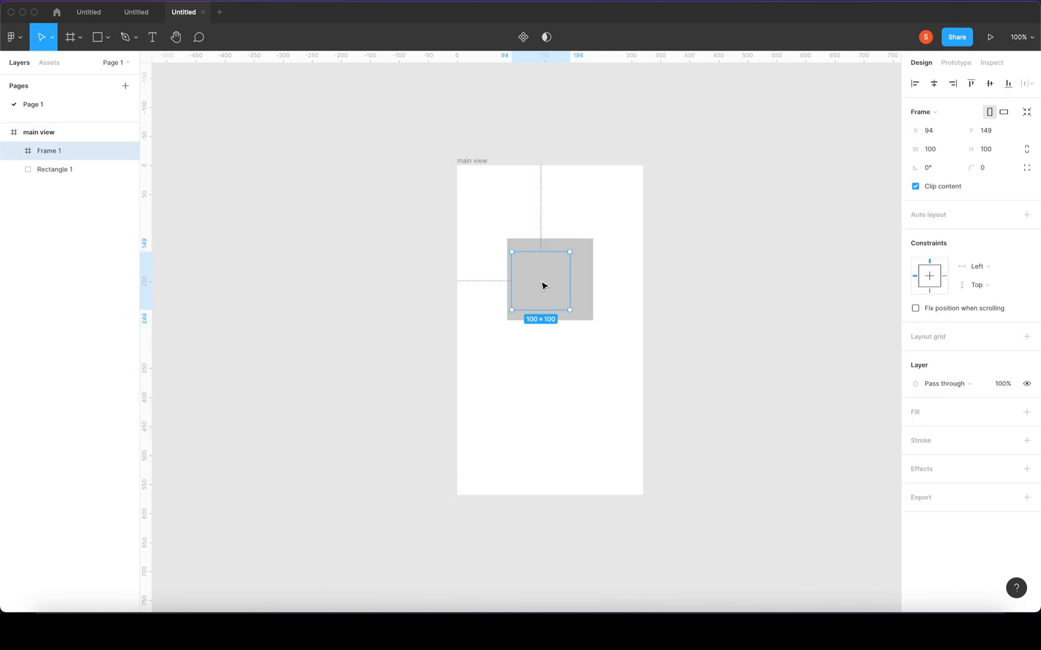
{"action": "left_click_drag", "start_coordinate": [549, 281], "coordinate": [512, 276]}
{"action": "left_click", "coordinate": [542, 263]}
{"action": "left_click", "coordinate": [515, 268]}
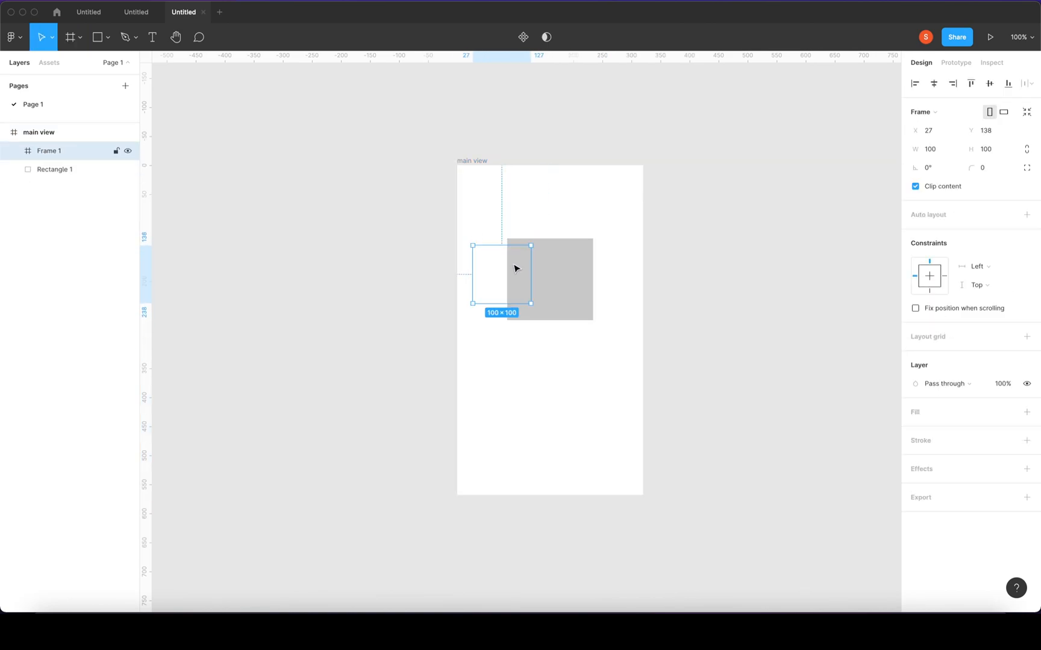
{"action": "key", "text": "Delete"}
Step: Add a 1x PNG export setting with preview to the rectangle and shift it to about X 68, Y 133
{"action": "left_click_drag", "start_coordinate": [519, 277], "coordinate": [530, 280]}
{"action": "left_click", "coordinate": [932, 423]}
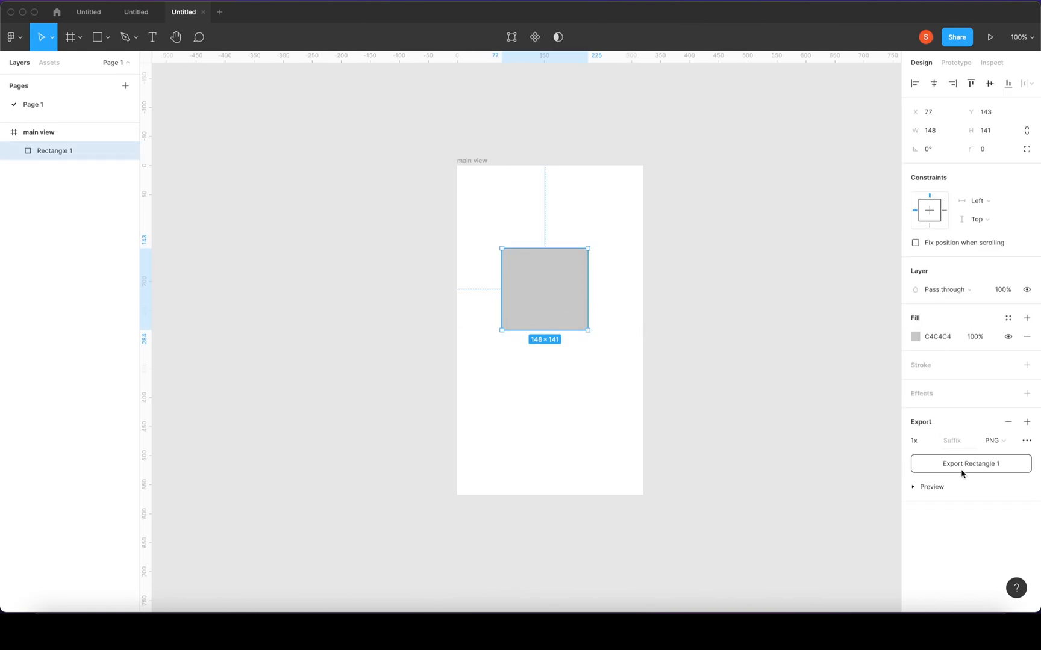
{"action": "left_click", "coordinate": [914, 487]}
{"action": "scroll", "coordinate": [940, 518], "scroll_direction": "down", "scroll_amount": 2}
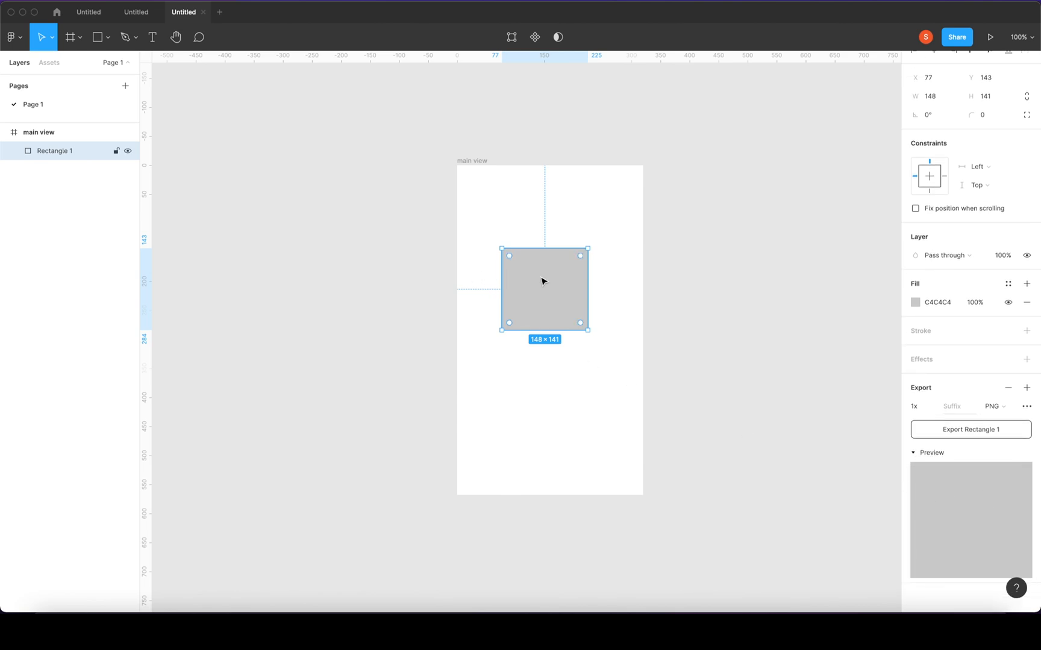
{"action": "mouse_move", "coordinate": [544, 286]}
{"action": "left_mouse_down"}
{"action": "mouse_move", "coordinate": [555, 295]}
{"action": "mouse_move", "coordinate": [542, 274]}
{"action": "mouse_move", "coordinate": [546, 295]}
{"action": "mouse_move", "coordinate": [539, 287]}
{"action": "left_mouse_up"}
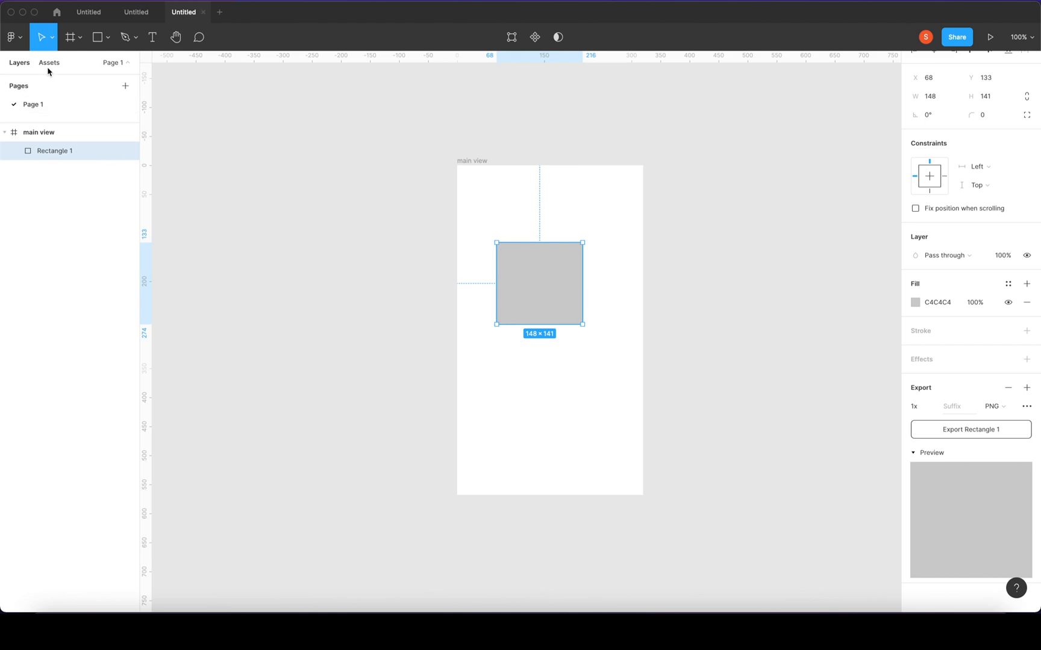
Step: Try a slice of about 136 × 234 over the rectangle with a 1x PNG export setting, and delete it
{"action": "left_click", "coordinate": [80, 38]}
{"action": "left_click", "coordinate": [80, 79]}
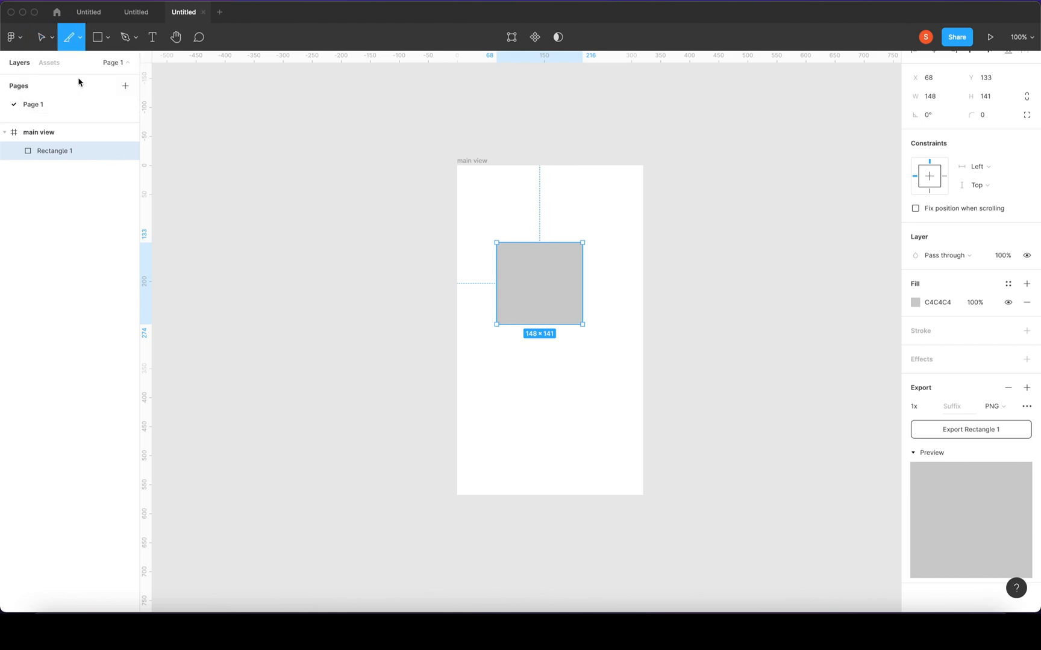
{"action": "mouse_move", "coordinate": [526, 220]}
{"action": "left_mouse_down"}
{"action": "mouse_move", "coordinate": [588, 355]}
{"action": "mouse_move", "coordinate": [602, 352]}
{"action": "left_mouse_up"}
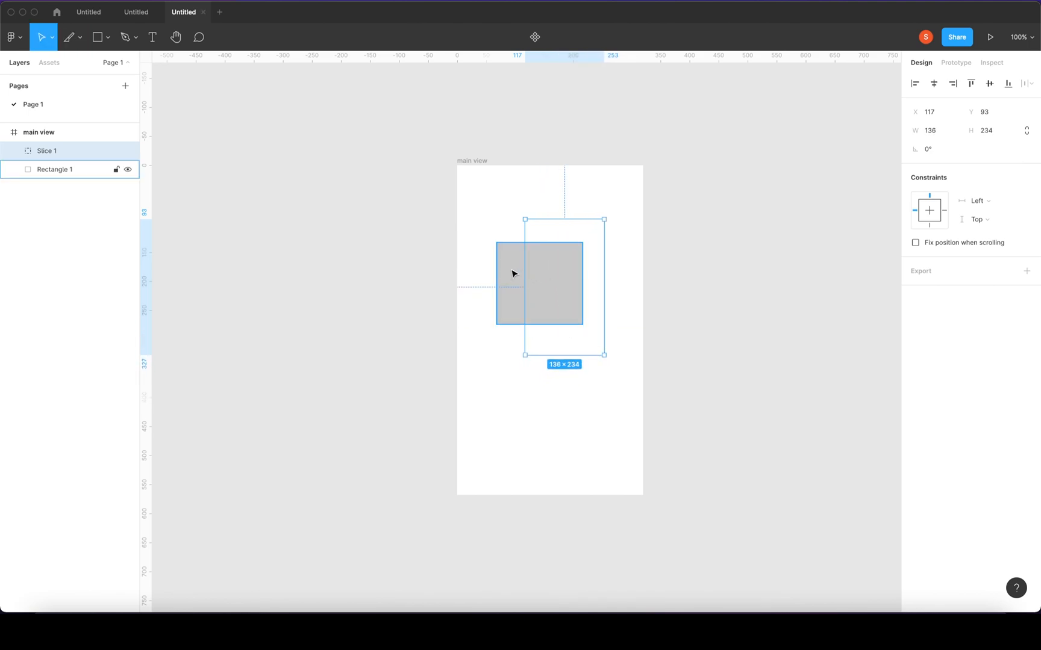
{"action": "left_click", "coordinate": [921, 272]}
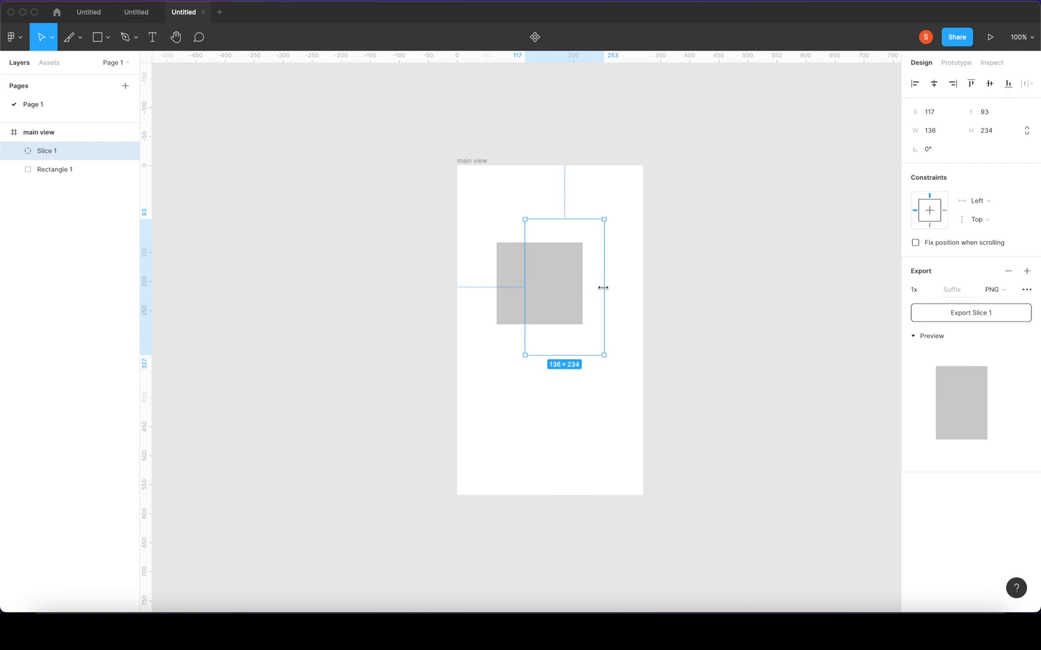
{"action": "key", "text": "Delete"}
Step: Collapse the rectangle's export preview and remove its export setting
{"action": "left_click", "coordinate": [533, 285]}
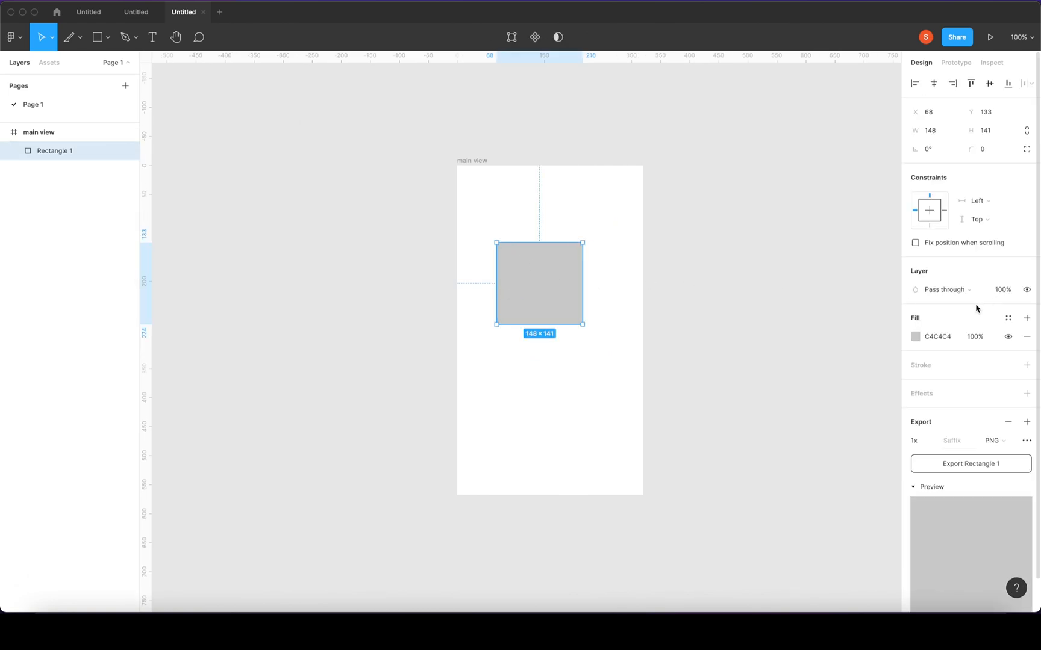
{"action": "left_click", "coordinate": [913, 487]}
{"action": "left_click", "coordinate": [1008, 422]}
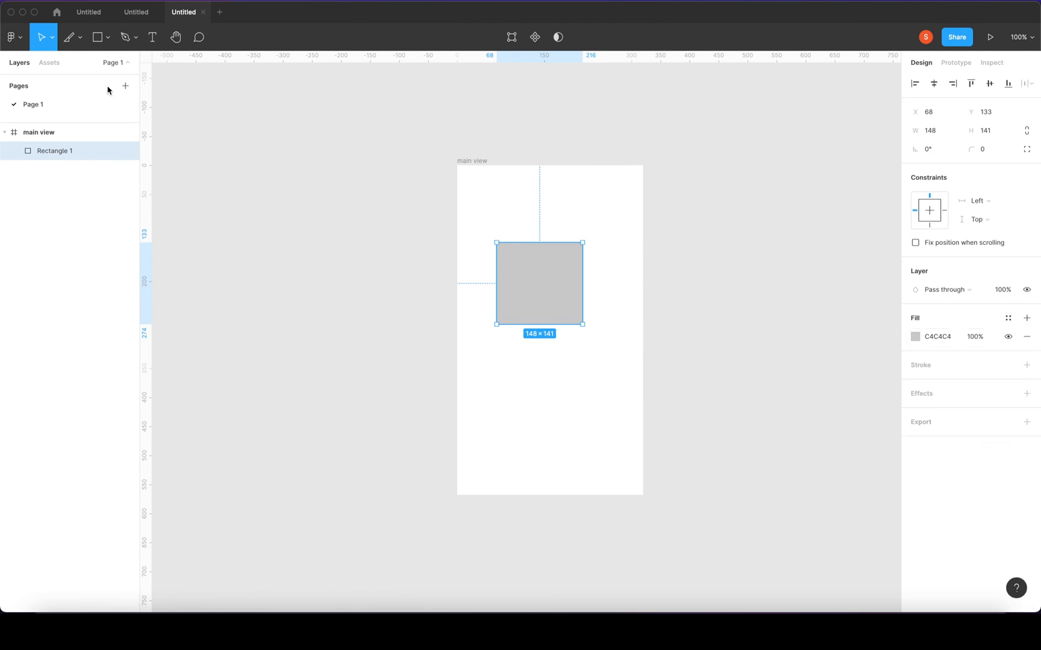
Step: Draw a polygon of about 156 × 156 below the rectangle and give it a corner radius of 15 and 4 sides
{"action": "left_click", "coordinate": [108, 39]}
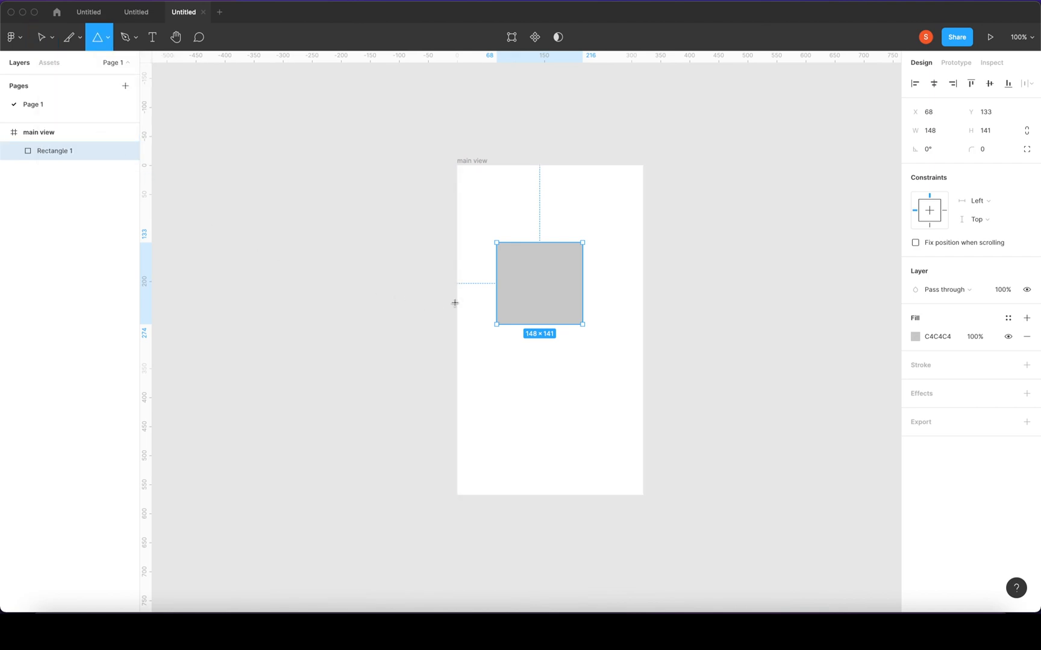
{"action": "left_click_drag", "start_coordinate": [521, 394], "coordinate": [611, 469]}
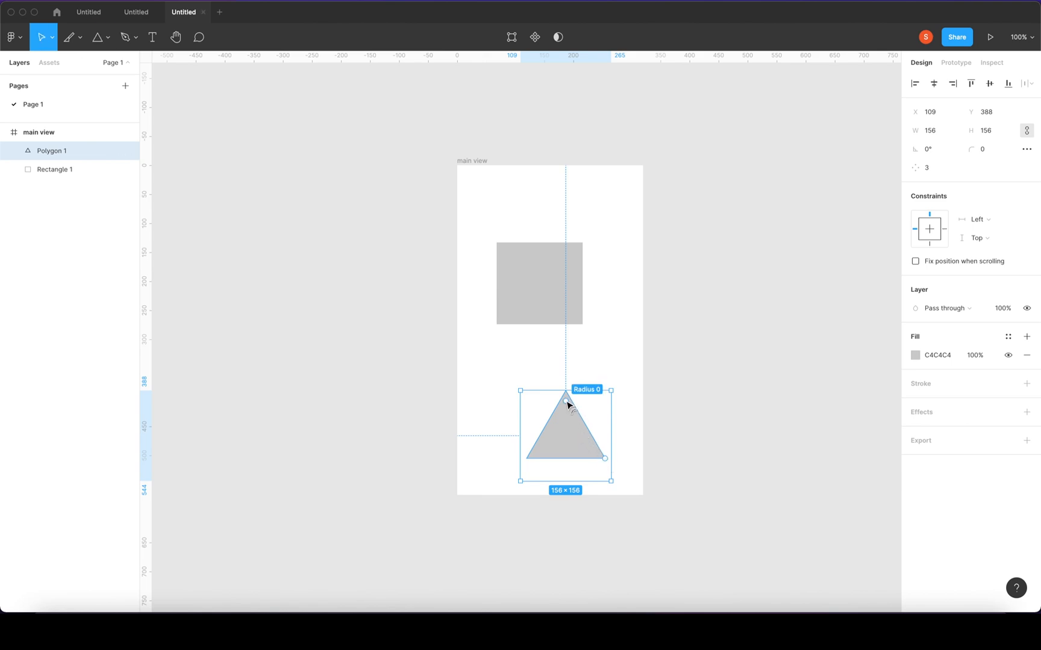
{"action": "mouse_move", "coordinate": [566, 405]}
{"action": "left_mouse_down"}
{"action": "mouse_move", "coordinate": [570, 442]}
{"action": "mouse_move", "coordinate": [569, 395]}
{"action": "mouse_move", "coordinate": [567, 408]}
{"action": "left_mouse_up"}
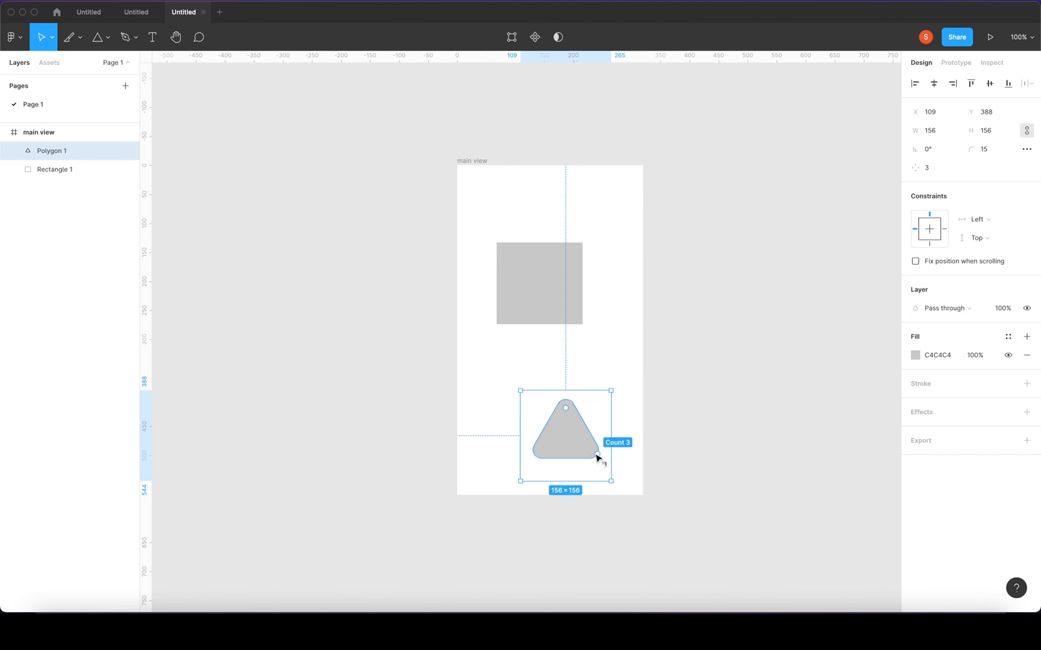
{"action": "mouse_move", "coordinate": [594, 451]}
{"action": "left_mouse_down"}
{"action": "mouse_move", "coordinate": [574, 425]}
{"action": "mouse_move", "coordinate": [580, 436]}
{"action": "left_mouse_up"}
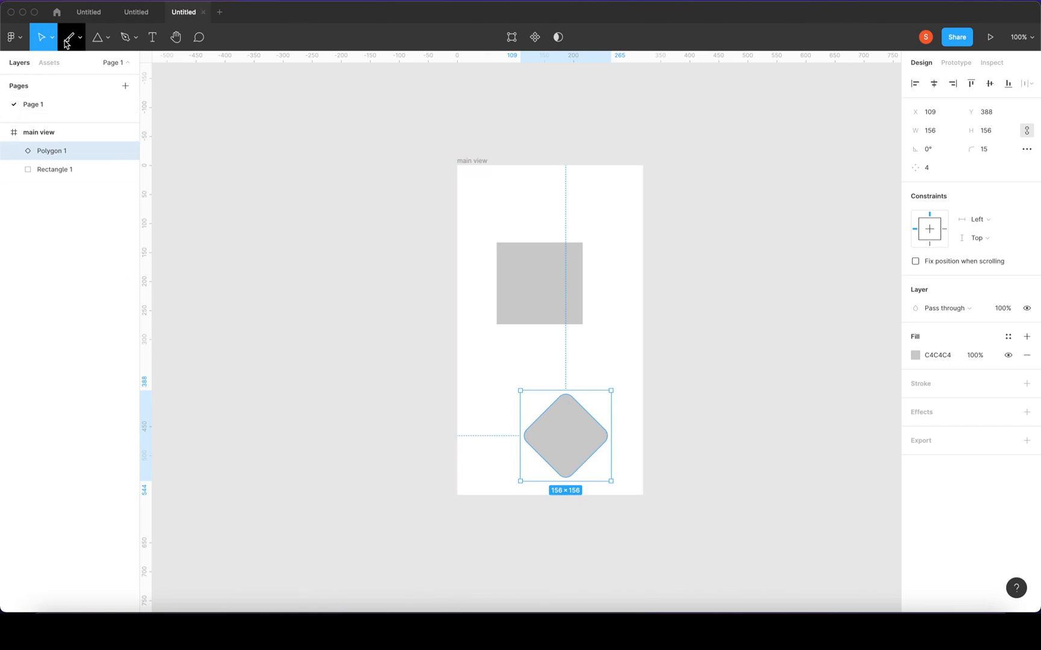
Step: Draw an ellipse of about 82 × 84 above the rectangle and cut its arc to a 75% sweep
{"action": "left_click", "coordinate": [106, 40]}
{"action": "left_click", "coordinate": [97, 110]}
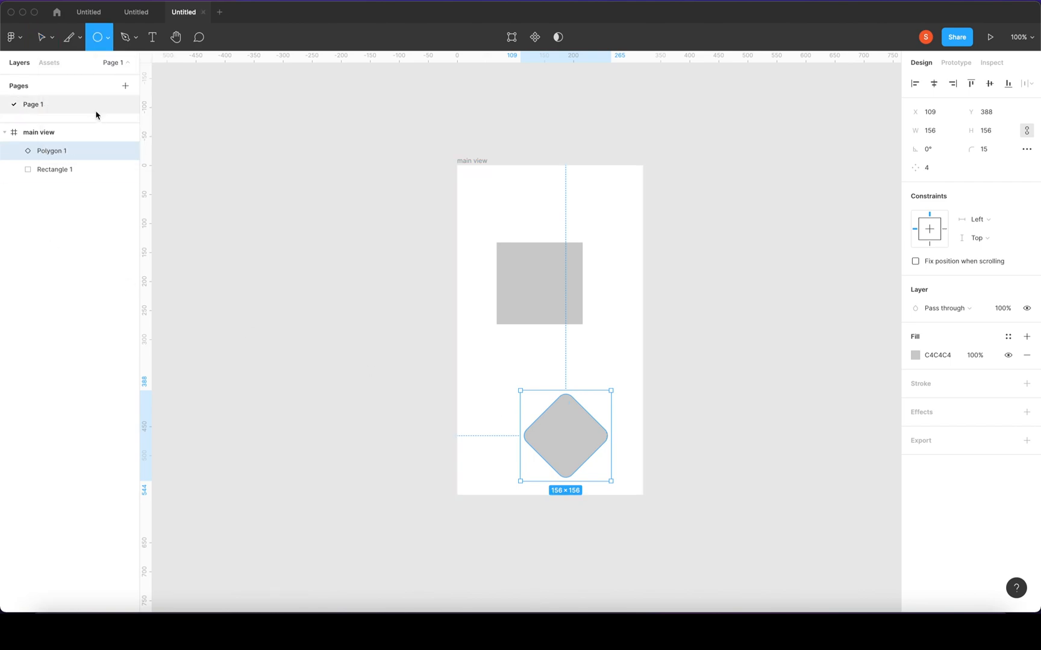
{"action": "left_click_drag", "start_coordinate": [486, 181], "coordinate": [532, 229]}
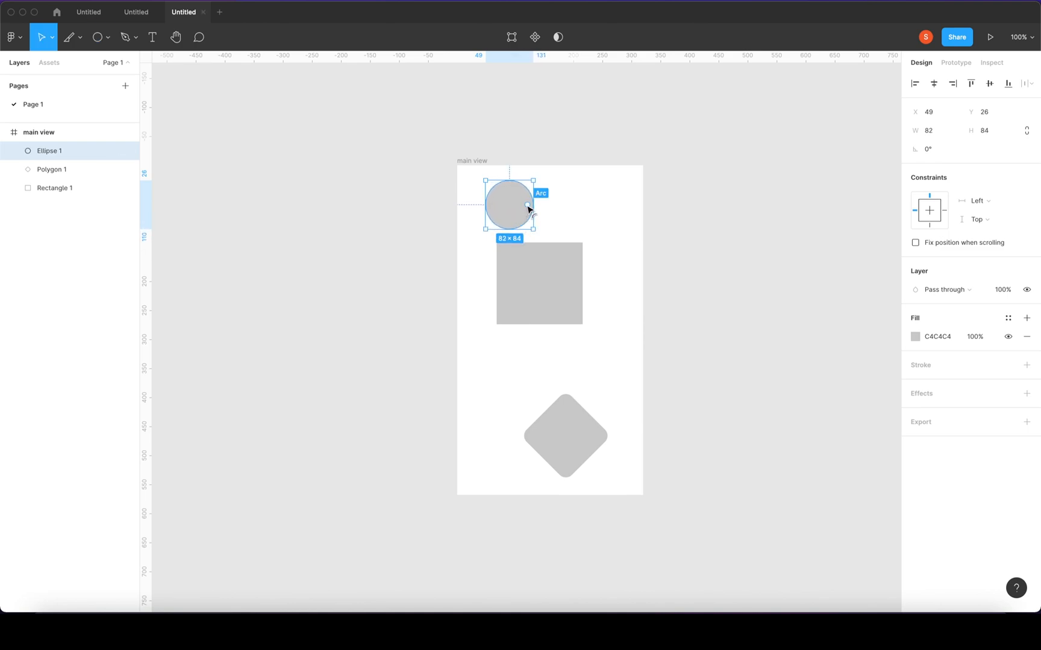
{"action": "left_click_drag", "start_coordinate": [527, 209], "coordinate": [511, 192]}
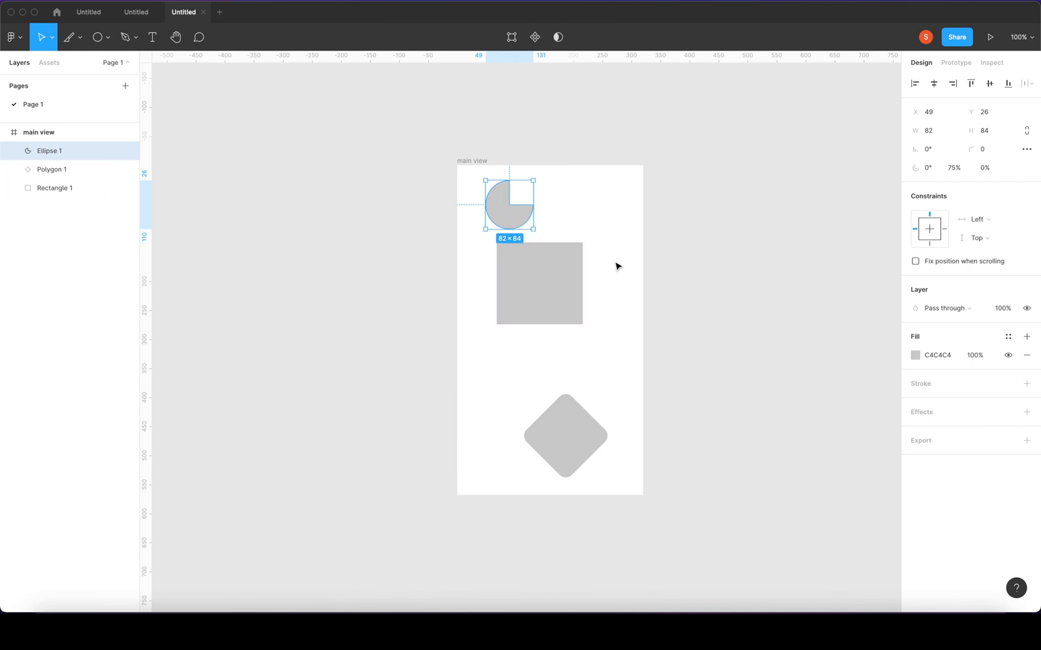
{"action": "left_click", "coordinate": [105, 40]}
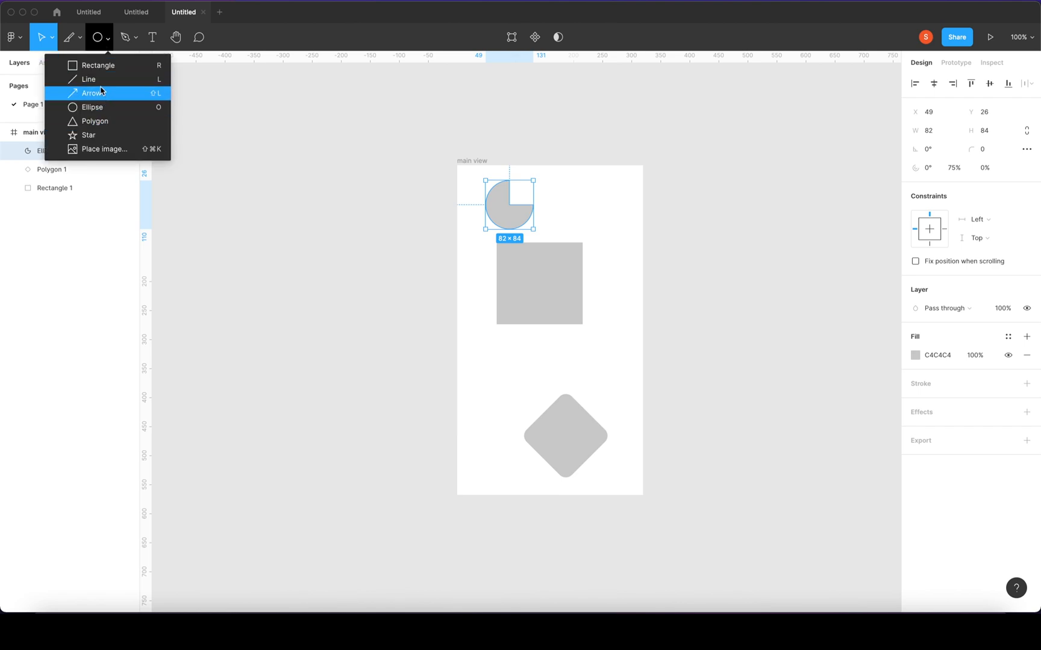
{"action": "left_click", "coordinate": [804, 257]}
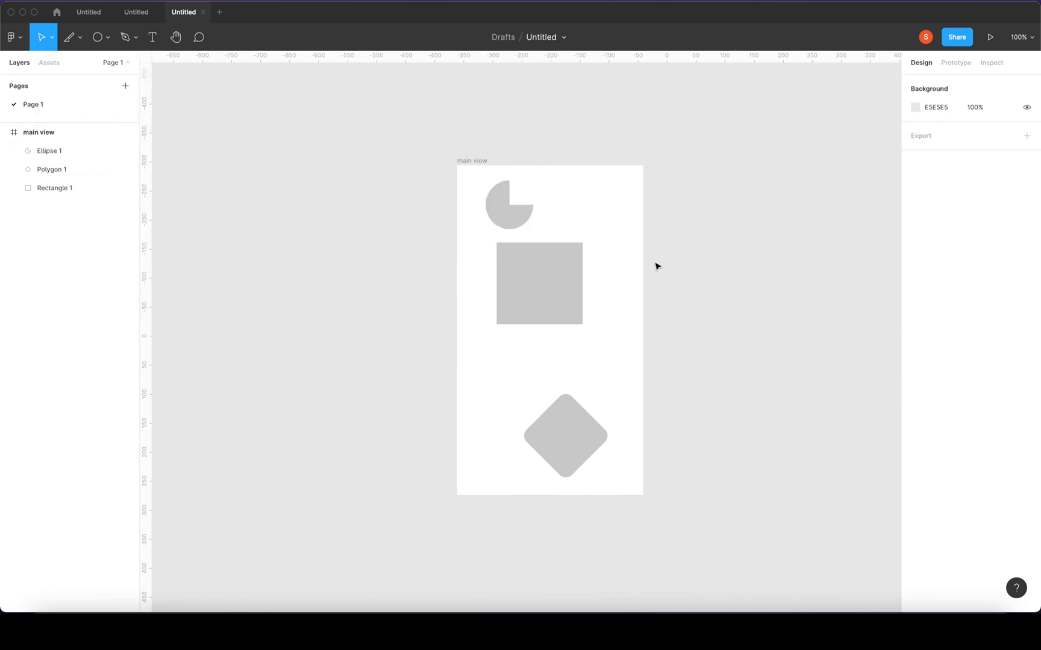
Step: Add a drop shadow effect to the rectangle and offset it by X 13 and Y 16
{"action": "left_click", "coordinate": [509, 285]}
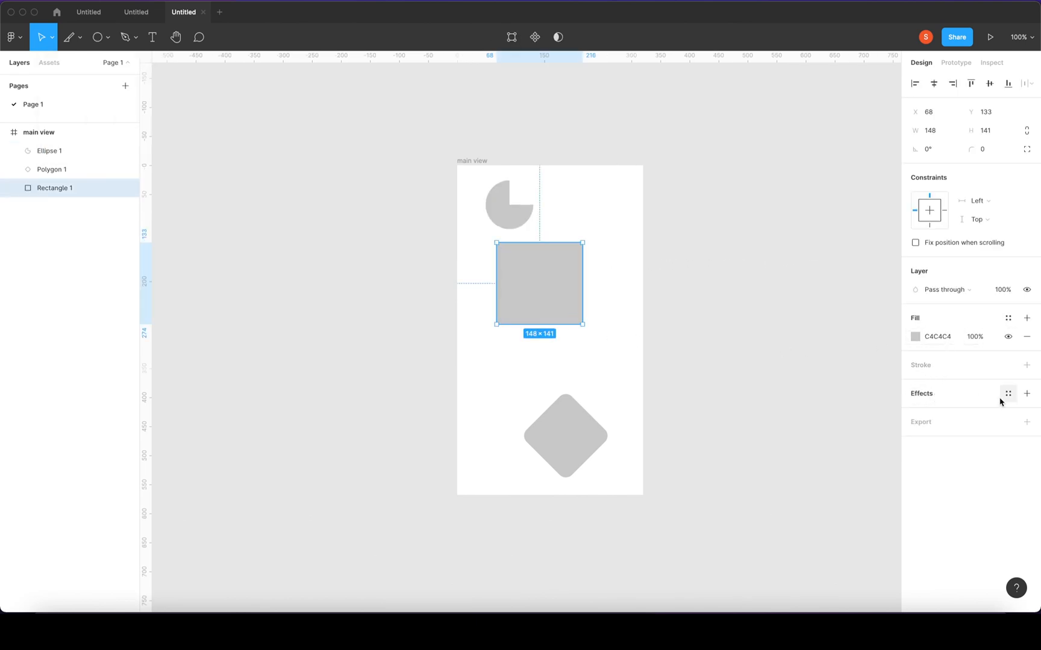
{"action": "left_click", "coordinate": [1027, 393]}
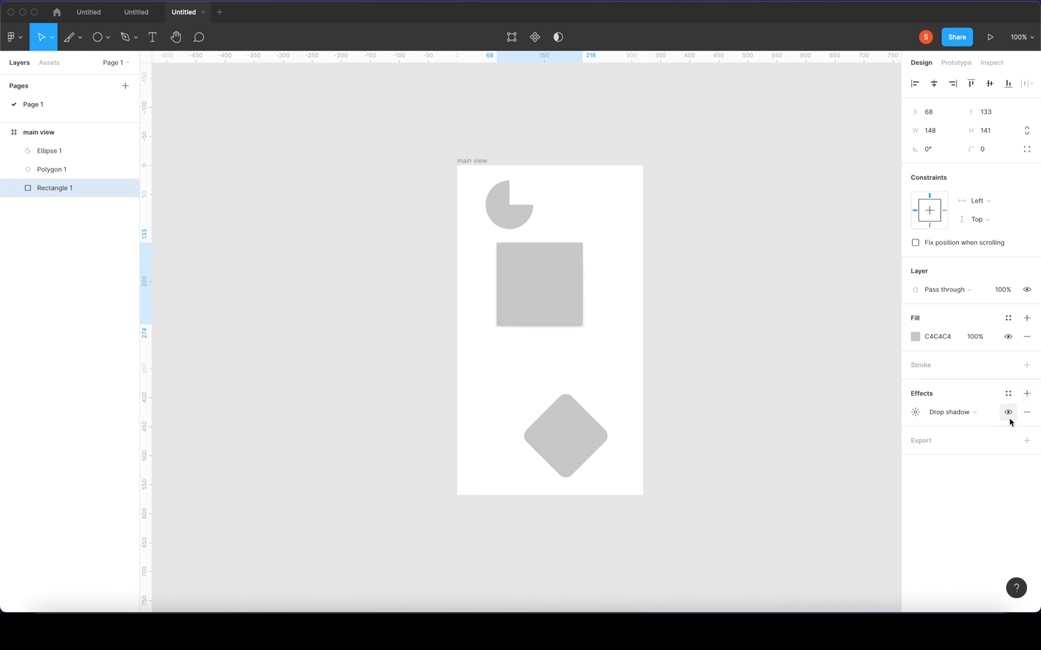
{"action": "left_click", "coordinate": [969, 415]}
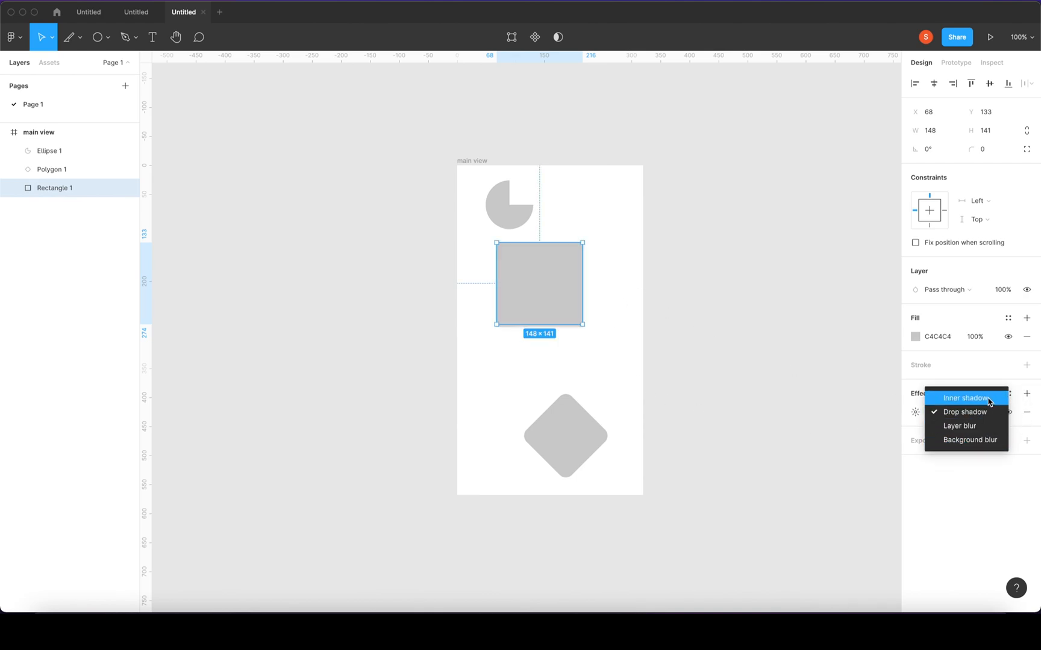
{"action": "left_click", "coordinate": [973, 412]}
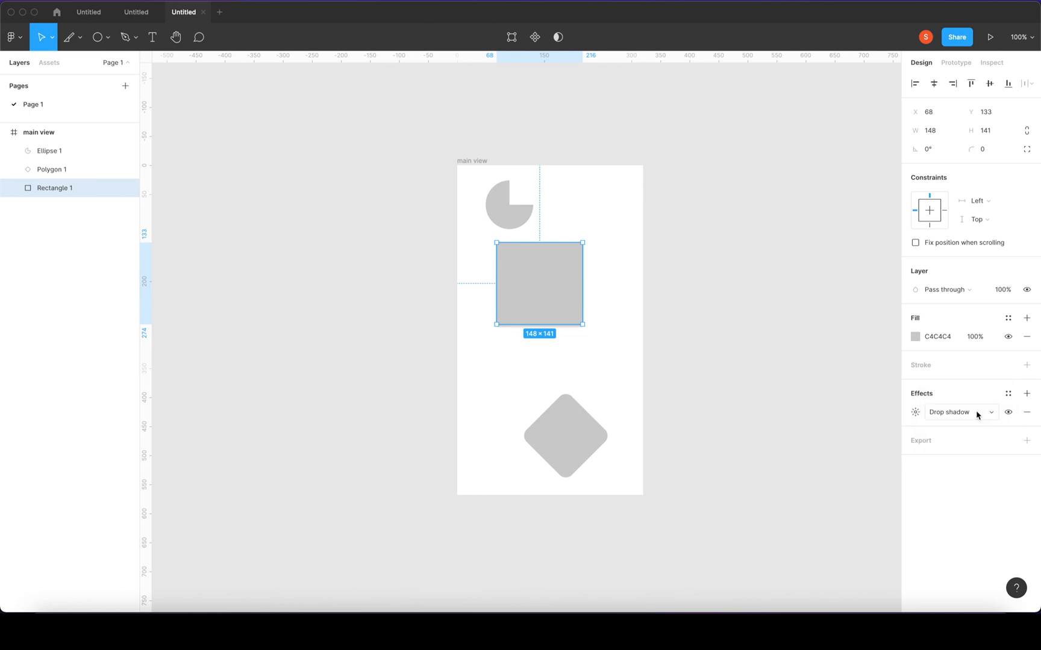
{"action": "left_click", "coordinate": [915, 413]}
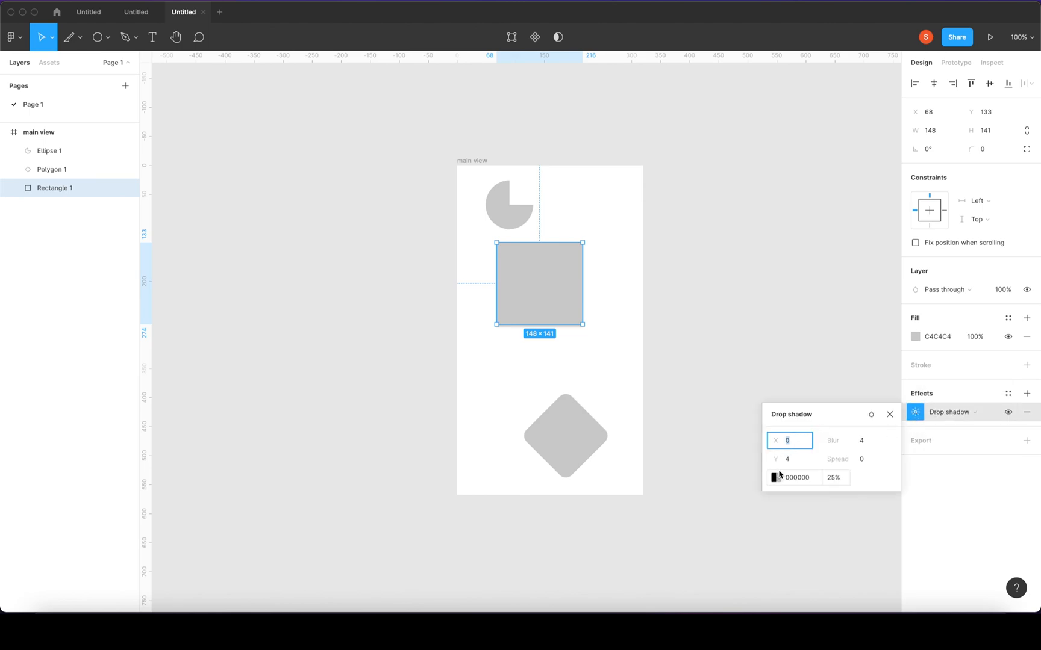
{"action": "left_click_drag", "start_coordinate": [777, 440], "coordinate": [794, 460]}
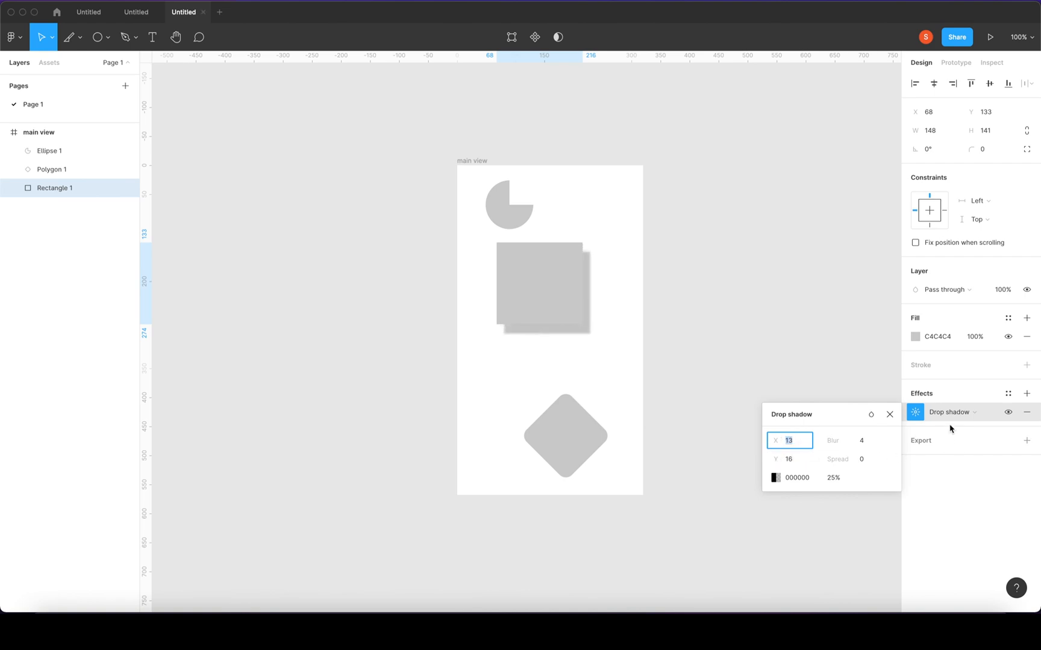
Step: Recolour the rectangle's drop shadow to CDC0C0 and shift the rectangle to about X 76, Y 143
{"action": "left_click", "coordinate": [777, 478]}
{"action": "left_click_drag", "start_coordinate": [669, 449], "coordinate": [631, 355]}
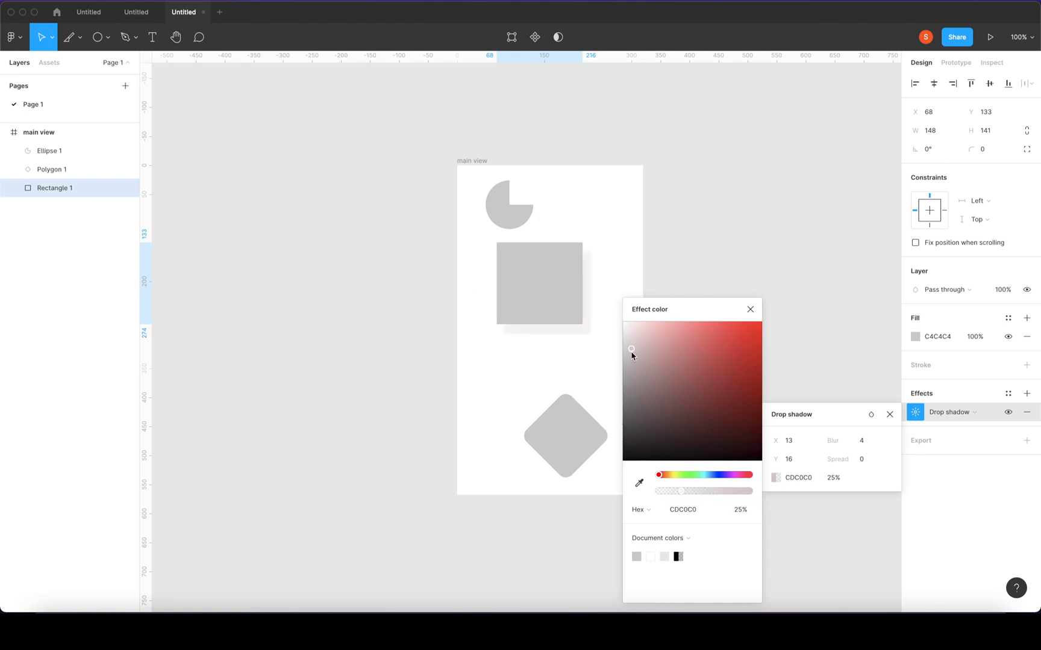
{"action": "left_click", "coordinate": [750, 309]}
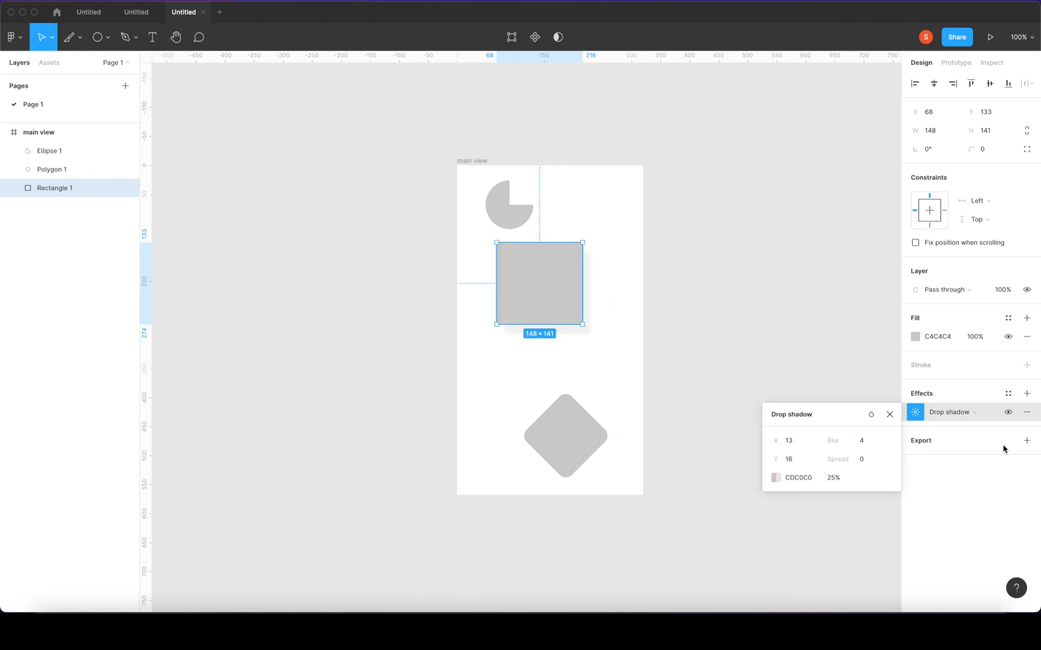
{"action": "left_click", "coordinate": [969, 392]}
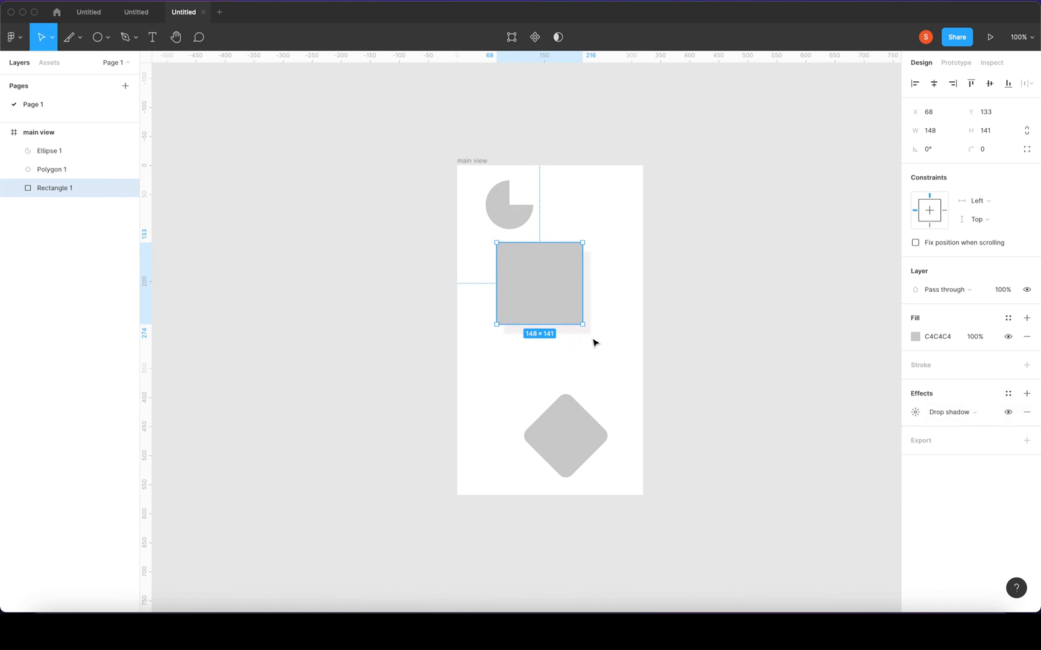
{"action": "mouse_move", "coordinate": [576, 308]}
{"action": "mouse_move", "coordinate": [537, 277]}
{"action": "left_mouse_down"}
{"action": "mouse_move", "coordinate": [566, 300]}
{"action": "mouse_move", "coordinate": [546, 289]}
{"action": "left_mouse_up"}
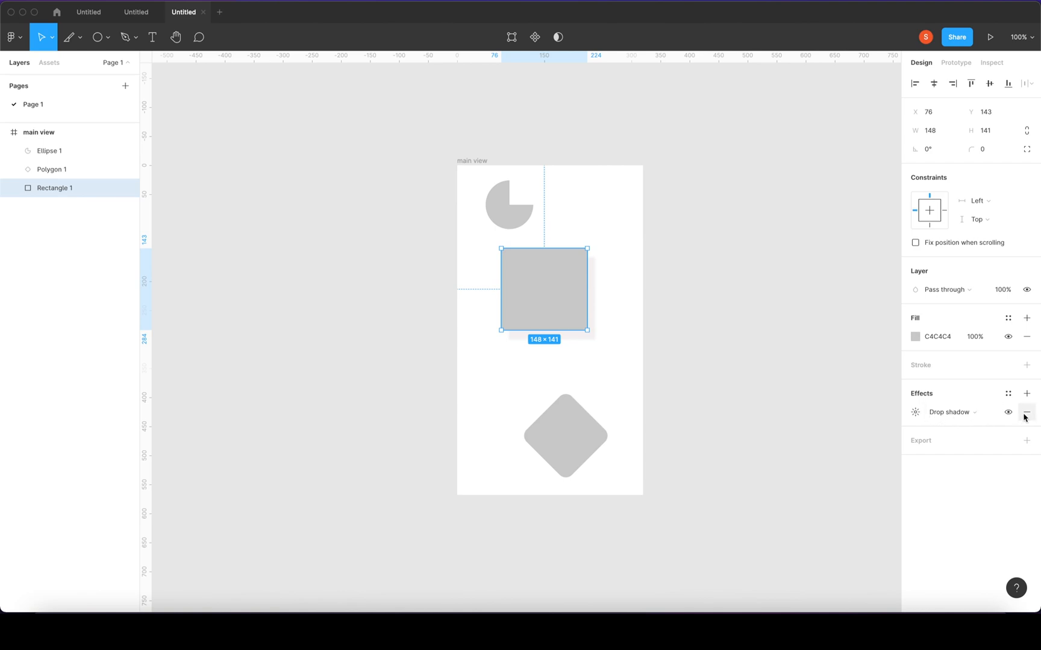
Step: Add a background blur of 3 to the rectangle in place of the CDC0C0 shadow and move the rectangle to about X 117, Y 179
{"action": "left_click", "coordinate": [1025, 393]}
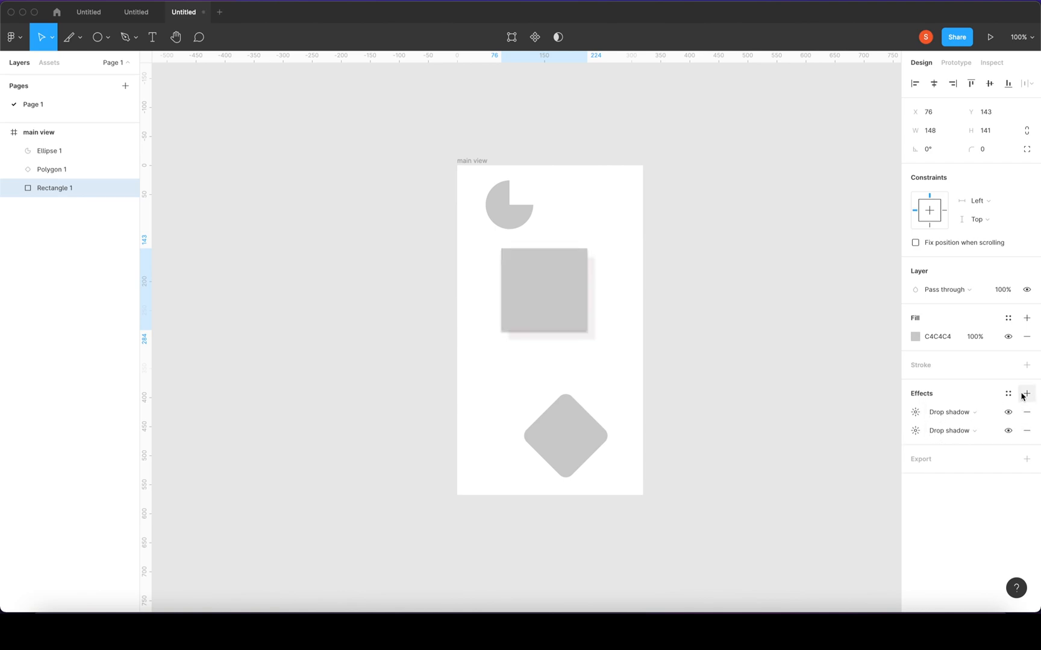
{"action": "left_click", "coordinate": [966, 431]}
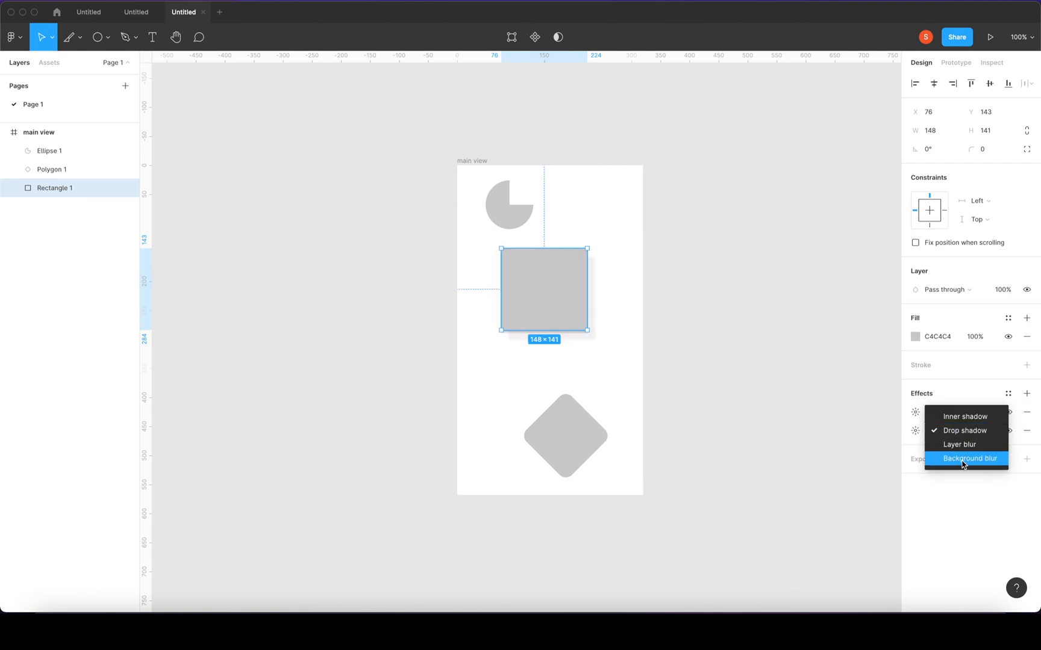
{"action": "left_click", "coordinate": [963, 459]}
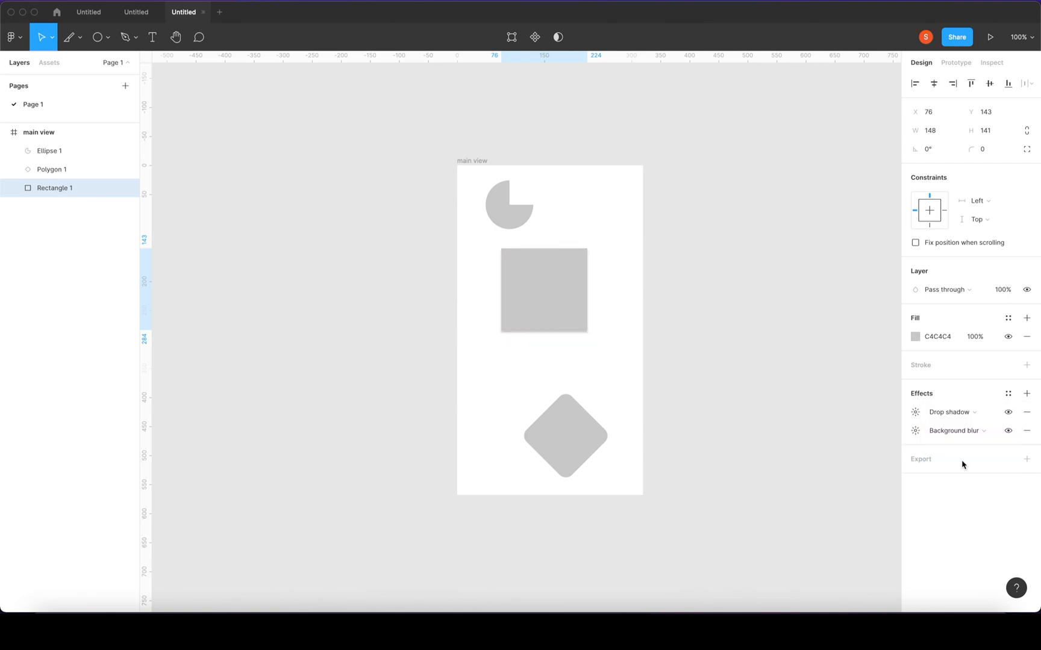
{"action": "left_click", "coordinate": [916, 432]}
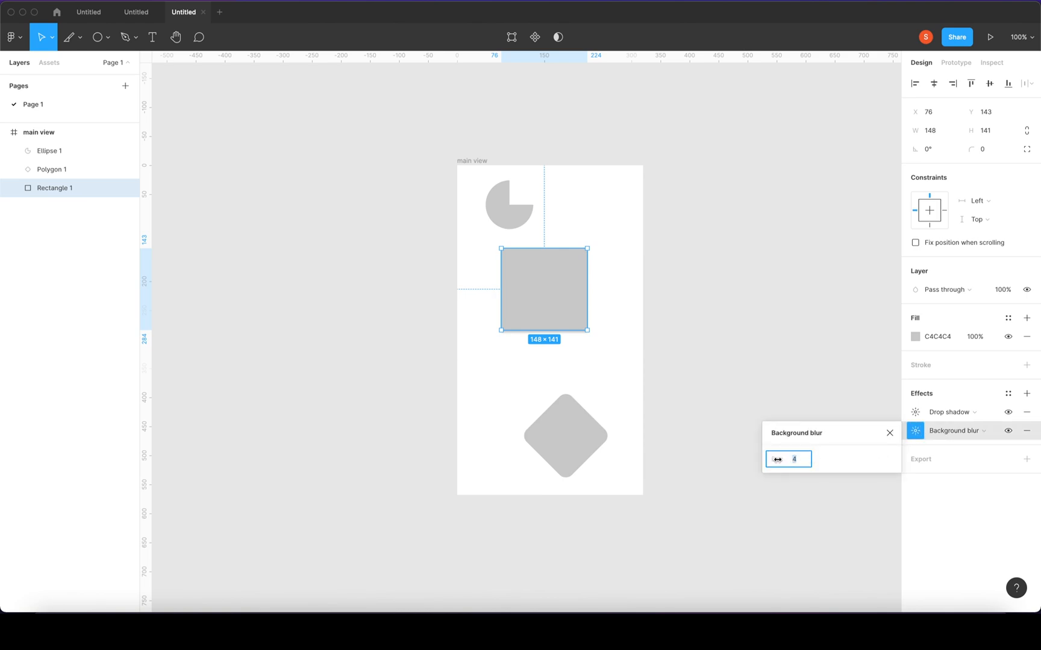
{"action": "mouse_move", "coordinate": [780, 460]}
{"action": "left_mouse_down"}
{"action": "mouse_move", "coordinate": [801, 460]}
{"action": "mouse_move", "coordinate": [742, 459]}
{"action": "mouse_move", "coordinate": [764, 458]}
{"action": "left_mouse_up"}
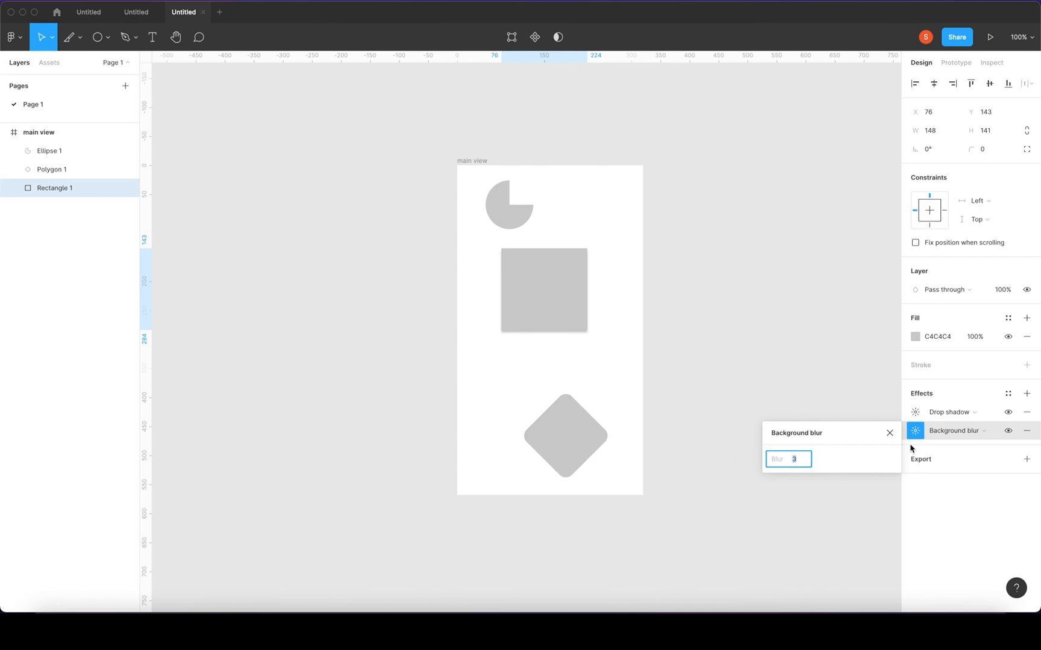
{"action": "left_click", "coordinate": [889, 433]}
{"action": "left_click_drag", "start_coordinate": [546, 272], "coordinate": [569, 294]}
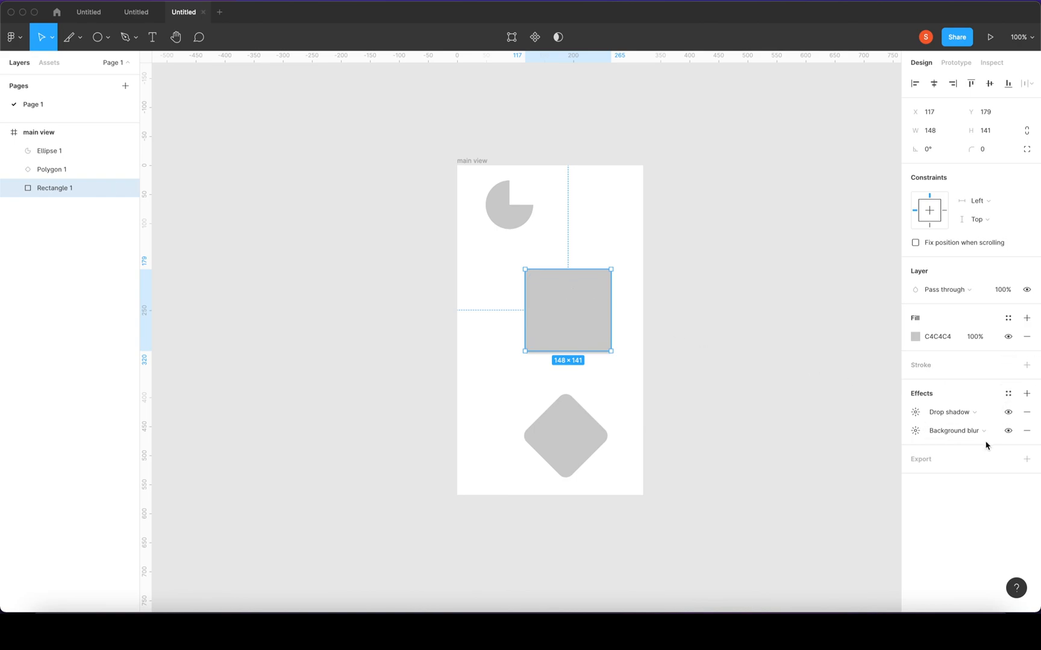
Step: Delete the ellipse, polygon and rectangle together and move the empty "main view" frame to about X -280, Y -292
{"action": "left_click_drag", "start_coordinate": [480, 179], "coordinate": [626, 488]}
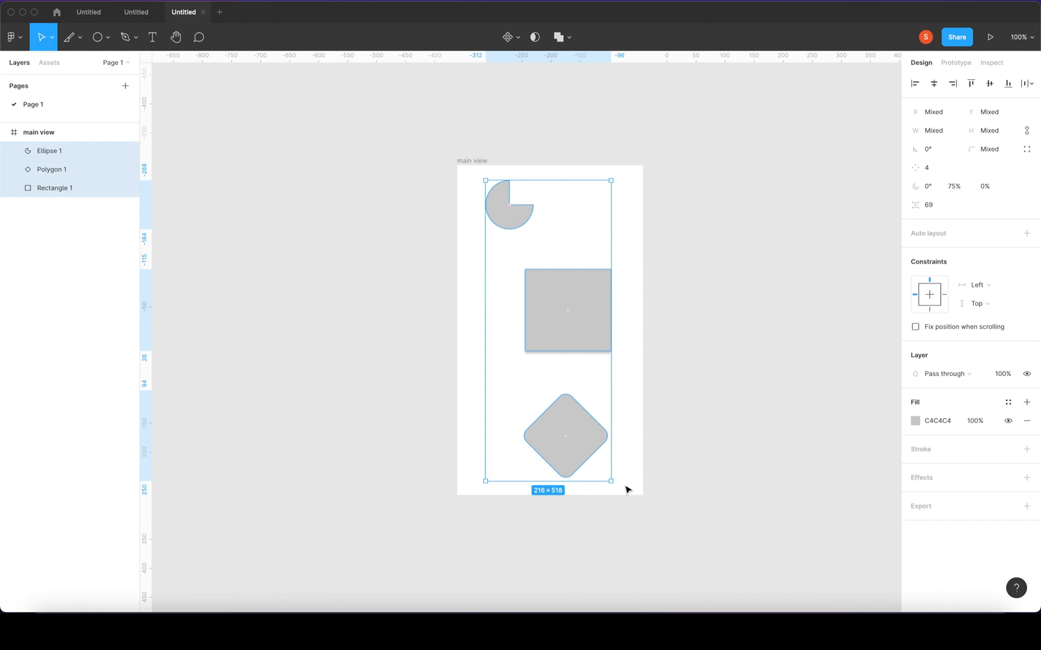
{"action": "key", "text": "Delete"}
{"action": "scroll", "coordinate": [607, 341], "scroll_direction": "right", "scroll_amount": 3}
{"action": "left_click_drag", "start_coordinate": [476, 293], "coordinate": [523, 293]}
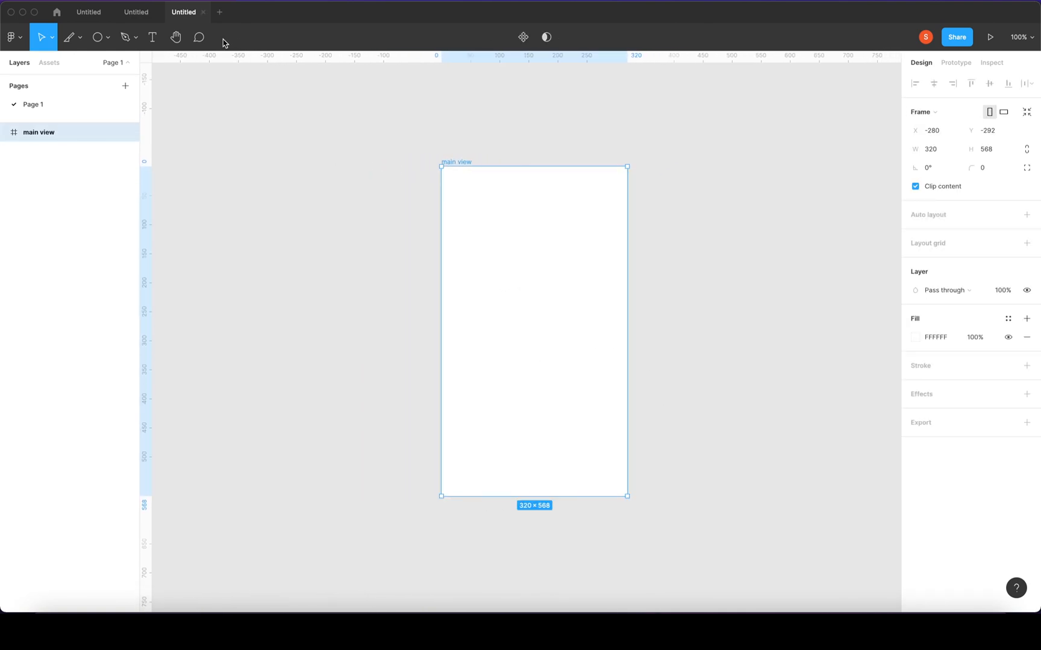
Step: Draw a closed seven-point Pen shape of about 168 × 178 in the frame's upper half and bend its two uppermost points into curves
{"action": "left_click", "coordinate": [138, 39]}
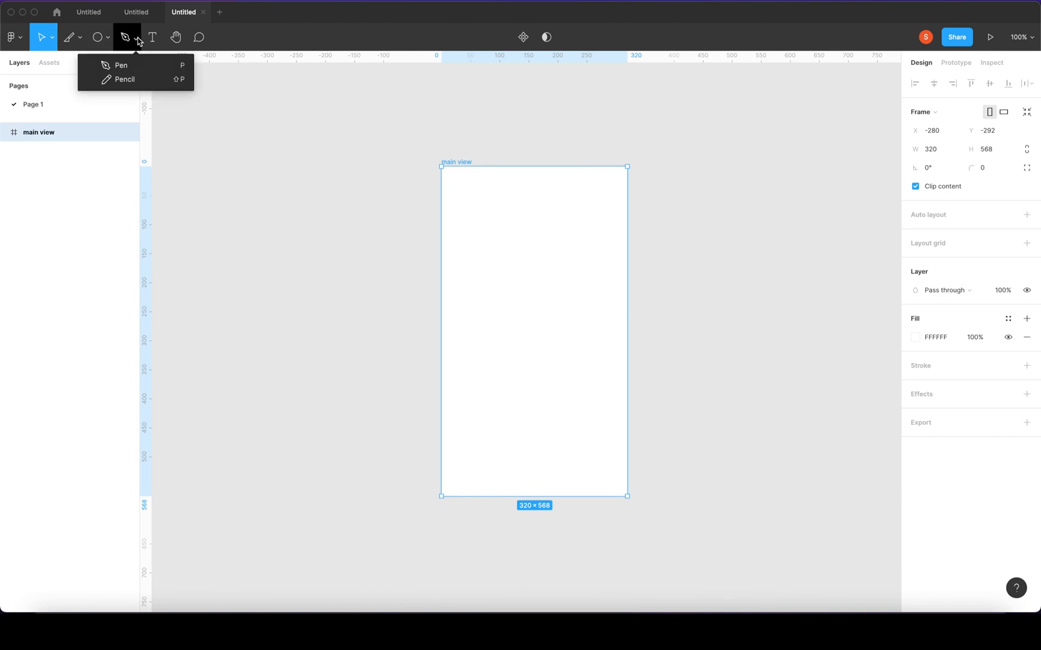
{"action": "left_click", "coordinate": [147, 68]}
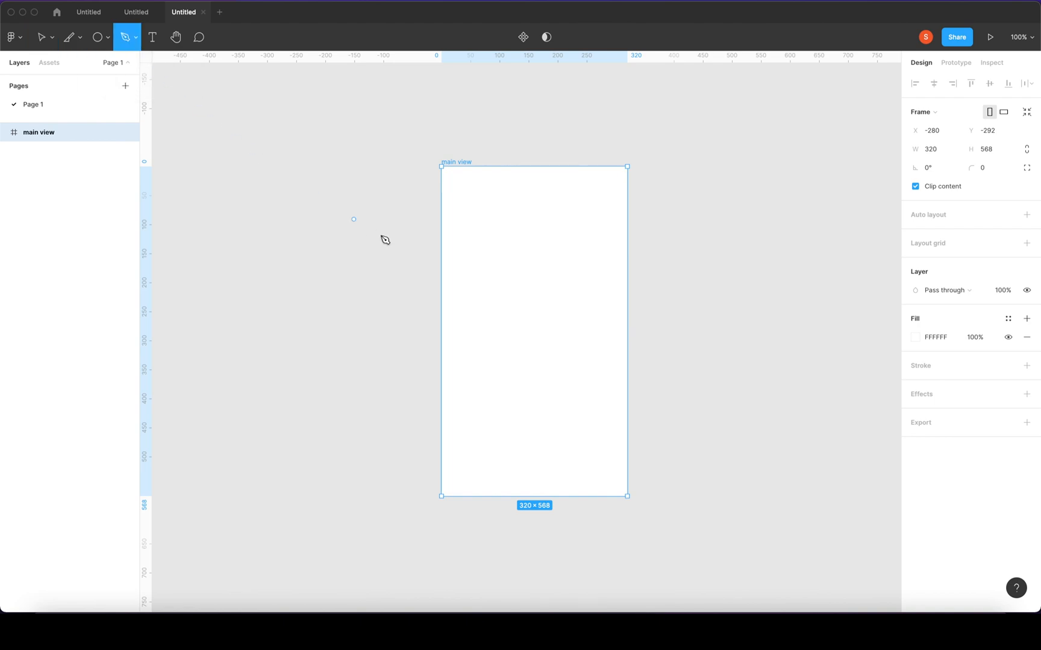
{"action": "left_click", "coordinate": [485, 235]}
{"action": "left_click", "coordinate": [484, 281]}
{"action": "left_click", "coordinate": [525, 315]}
{"action": "left_click", "coordinate": [570, 294]}
{"action": "left_click", "coordinate": [582, 258]}
{"action": "left_click", "coordinate": [565, 227]}
{"action": "left_click", "coordinate": [530, 219]}
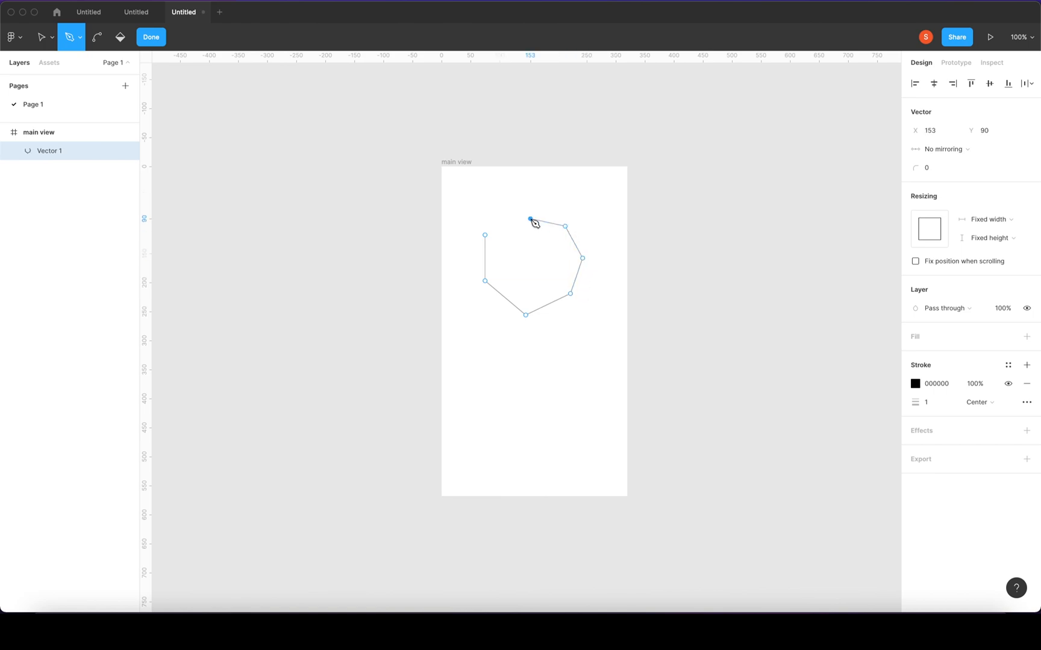
{"action": "left_click", "coordinate": [486, 236]}
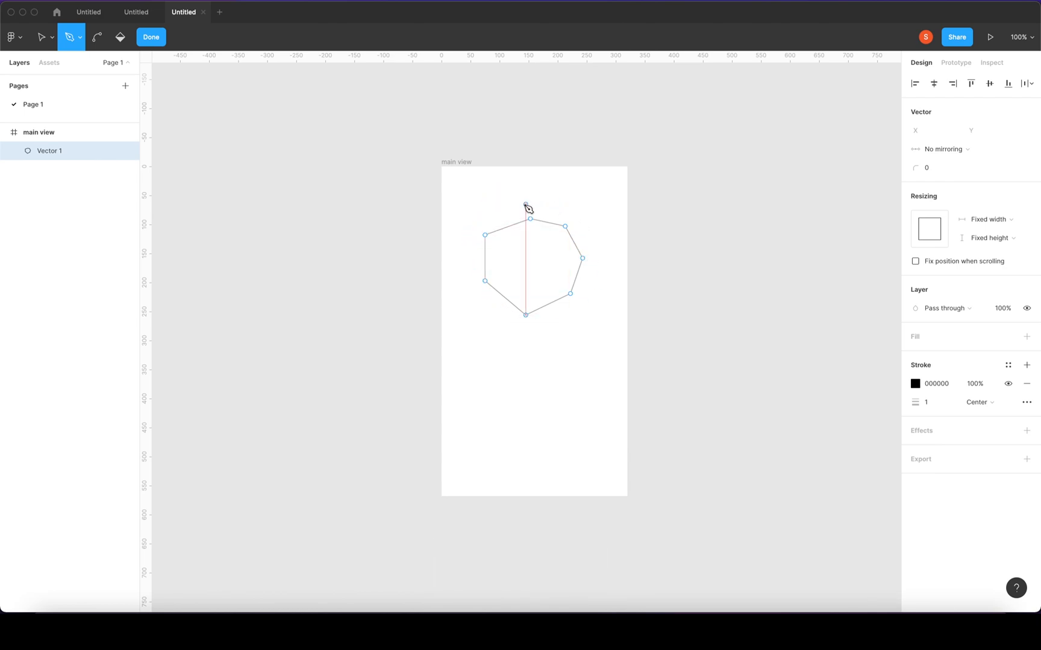
{"action": "left_click", "coordinate": [97, 38]}
{"action": "left_click_drag", "start_coordinate": [531, 221], "coordinate": [580, 251]}
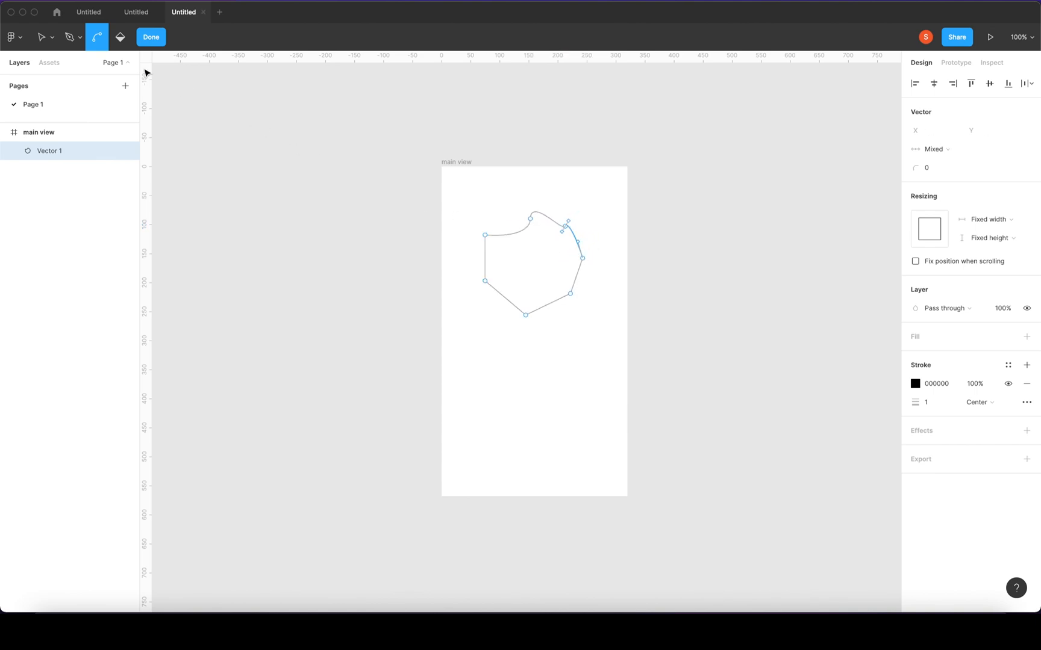
Step: Try a Paint bucket fill coloured F50F0F on the vector shape, and clear it
{"action": "left_click", "coordinate": [120, 39]}
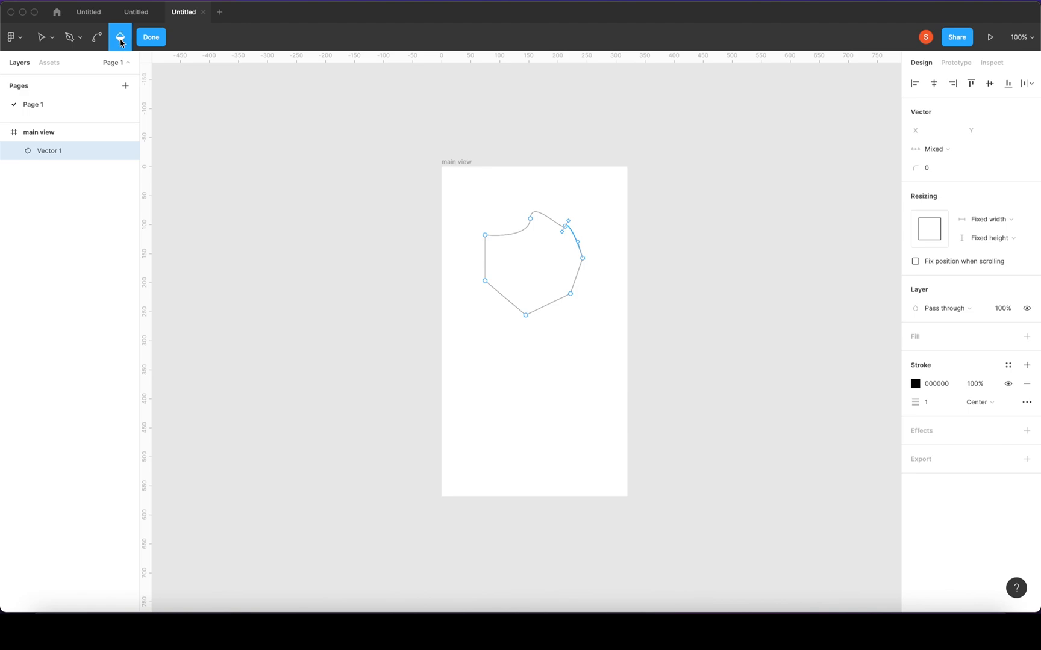
{"action": "left_click", "coordinate": [533, 270]}
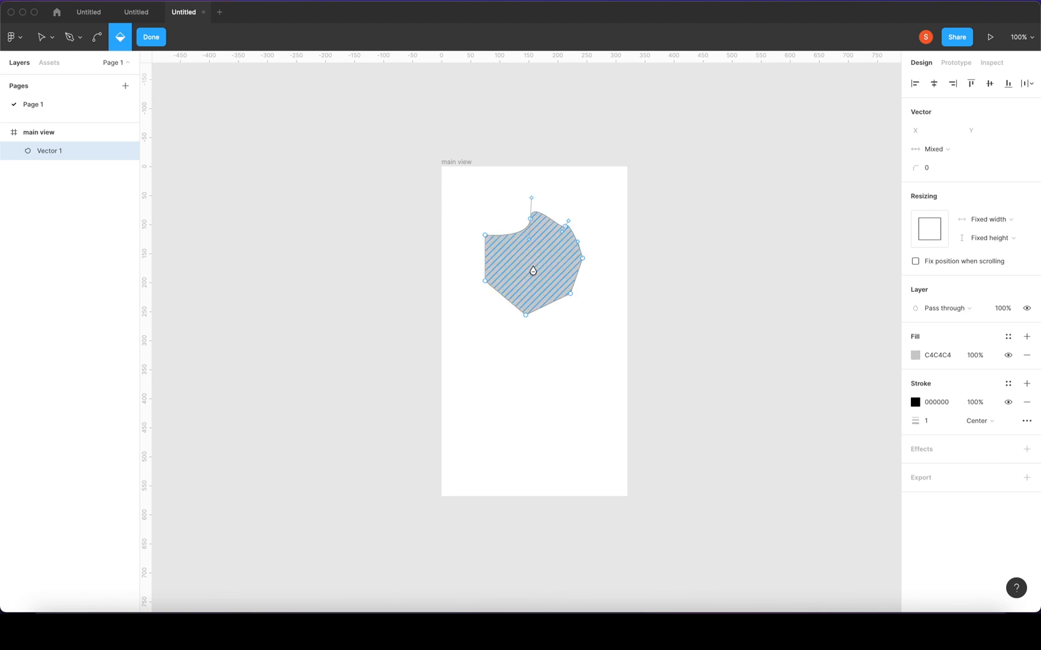
{"action": "left_click", "coordinate": [914, 355]}
{"action": "left_click", "coordinate": [893, 327]}
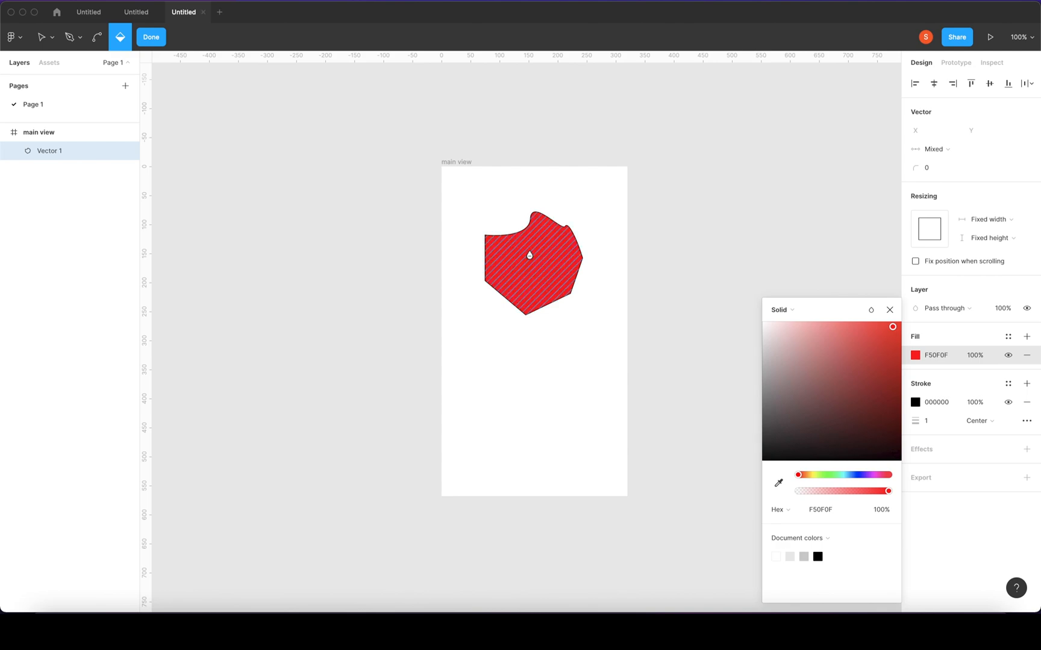
{"action": "left_click", "coordinate": [529, 251]}
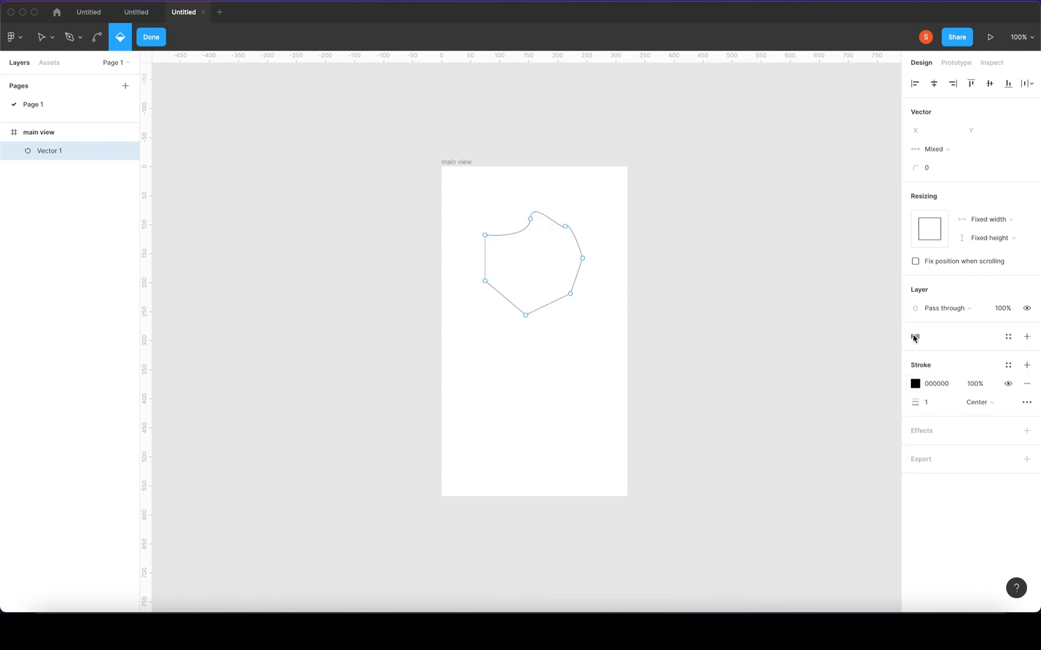
Step: Add a red F20B0B fill to the vector shape and finish editing it
{"action": "left_click", "coordinate": [1026, 337]}
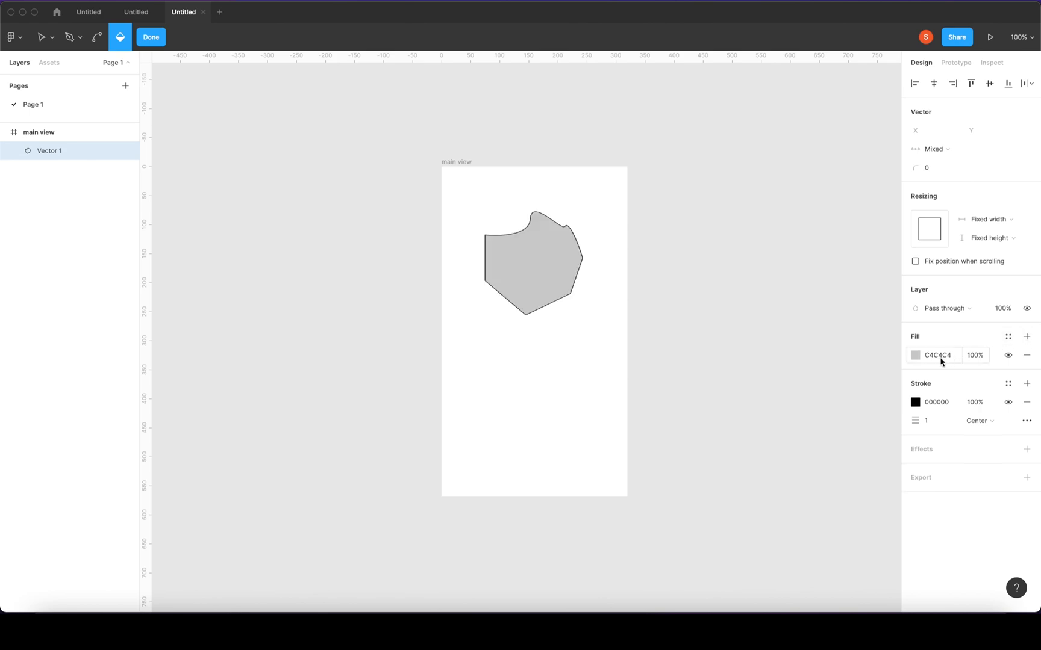
{"action": "left_click", "coordinate": [916, 355]}
{"action": "left_click_drag", "start_coordinate": [866, 367], "coordinate": [895, 328]}
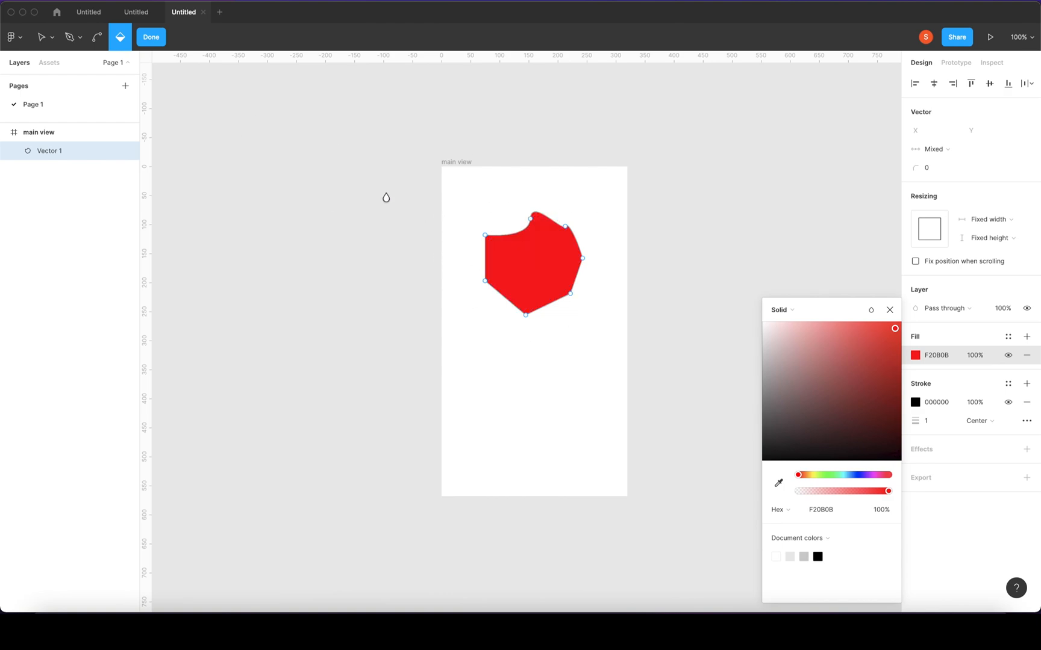
{"action": "left_click", "coordinate": [155, 38]}
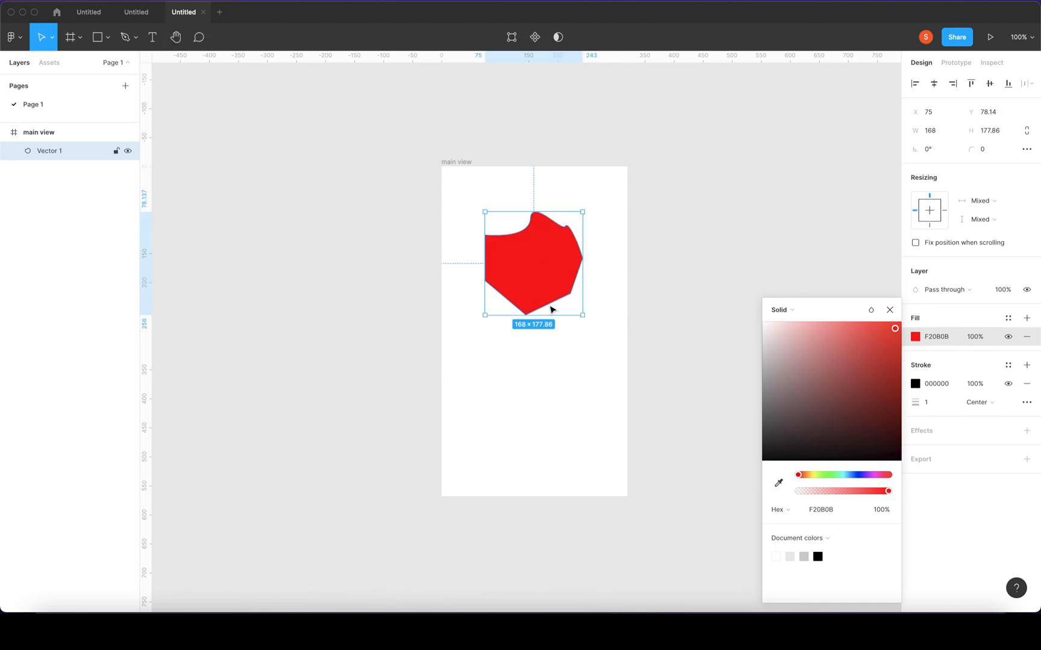
Step: Move the red vector shape to about X 85, Y 92, enter its vector editing mode and leave it
{"action": "mouse_move", "coordinate": [532, 262]}
{"action": "left_mouse_down"}
{"action": "mouse_move", "coordinate": [491, 243]}
{"action": "mouse_move", "coordinate": [537, 274]}
{"action": "left_mouse_up"}
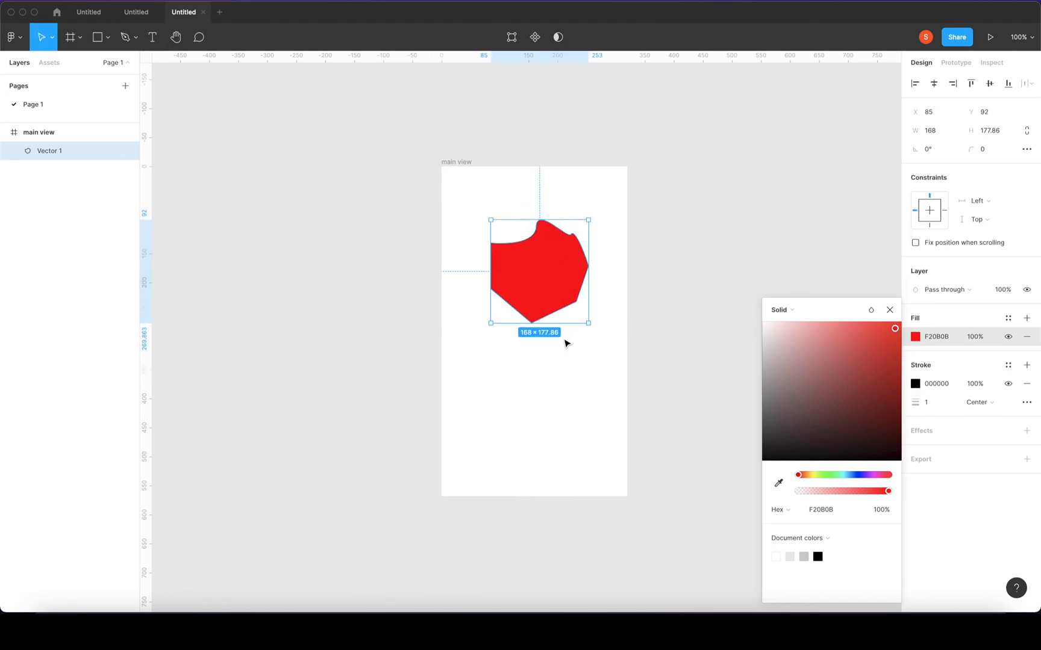
{"action": "left_click", "coordinate": [512, 39]}
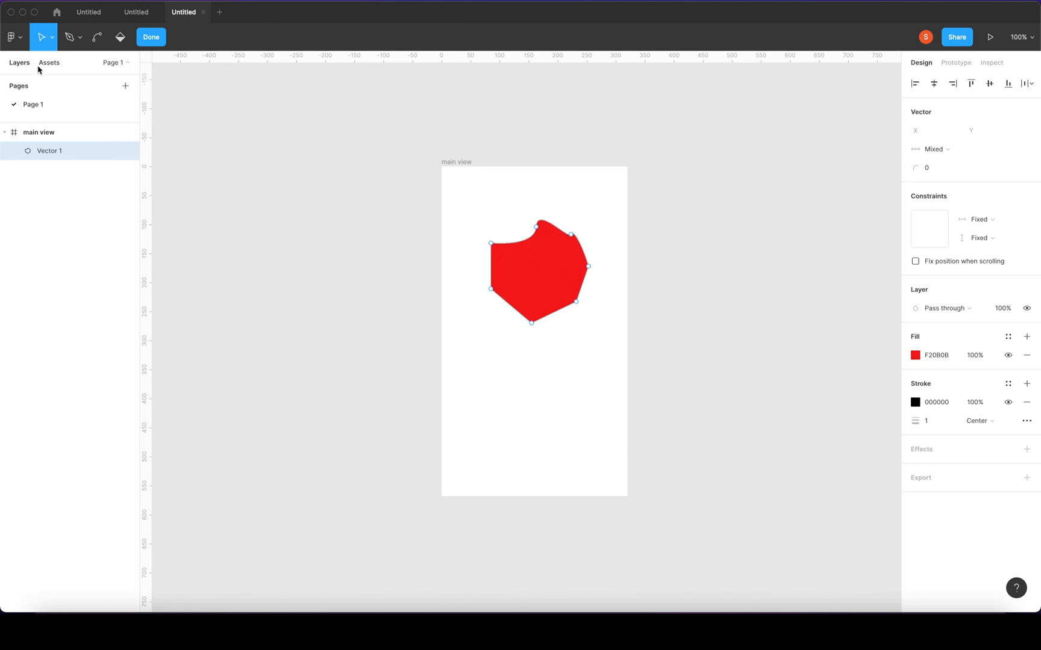
{"action": "left_click", "coordinate": [160, 38]}
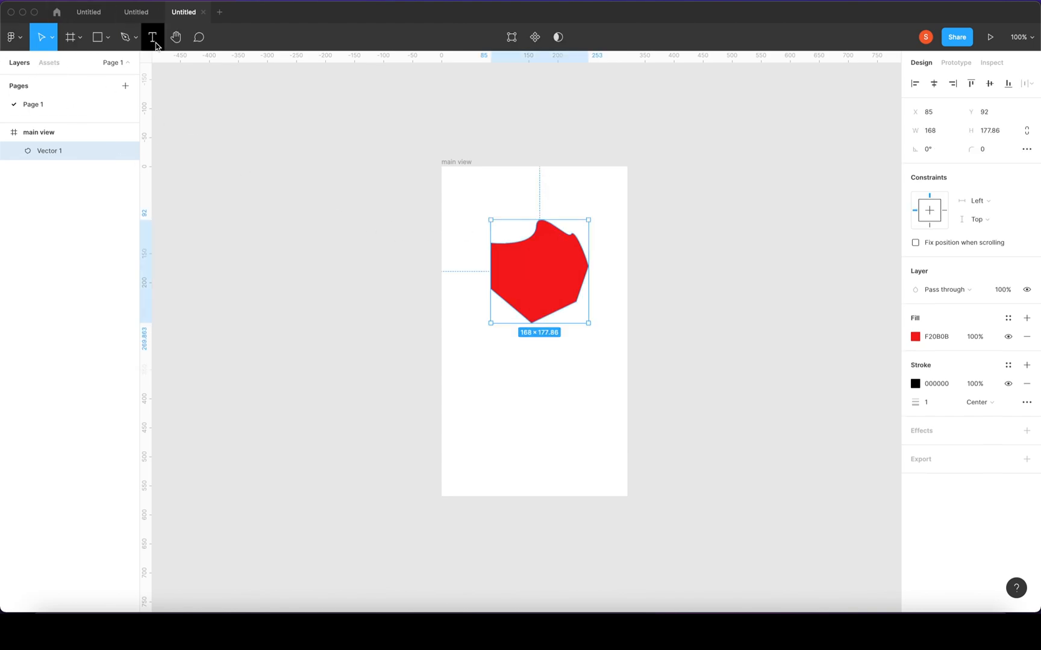
Step: Try using the red vector shape as a mask and remove the mask
{"action": "left_click", "coordinate": [558, 38]}
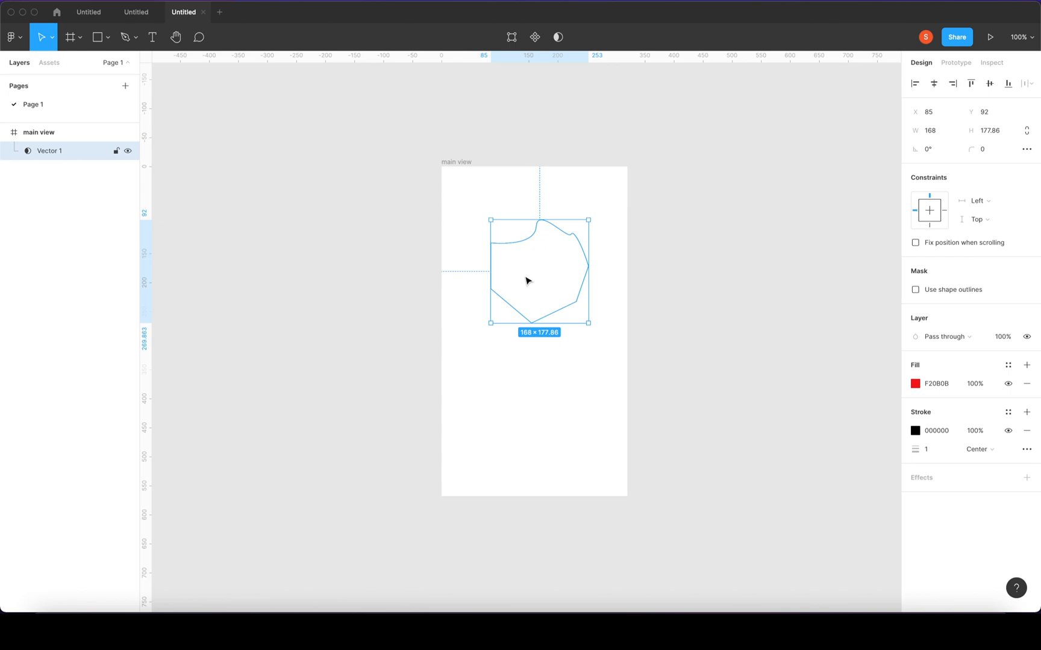
{"action": "key", "text": "ctrl+super+m"}
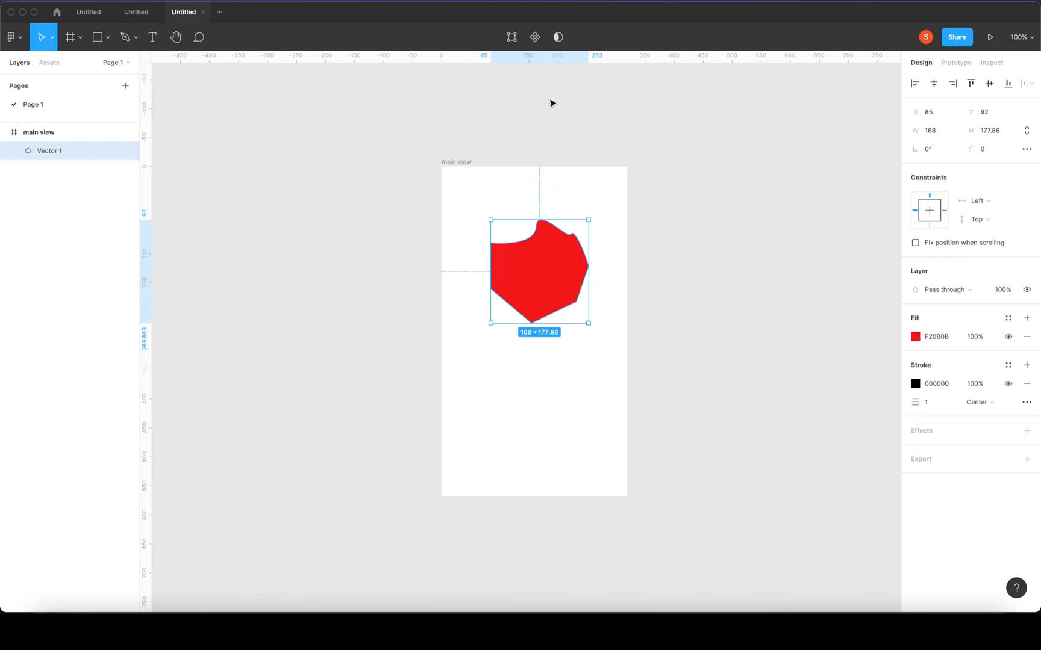
Step: Make the vector shape a component, place an instance from the local assets in the frame's lower half, and delete that instance
{"action": "left_click", "coordinate": [535, 39]}
{"action": "left_click_drag", "start_coordinate": [552, 263], "coordinate": [552, 281]}
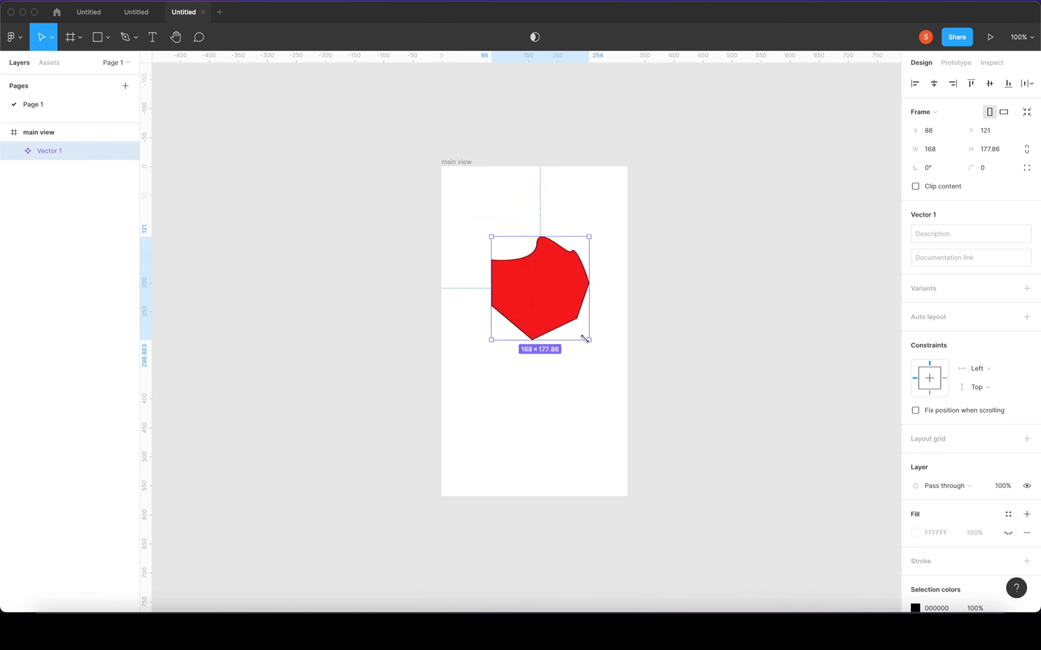
{"action": "left_click", "coordinate": [48, 64]}
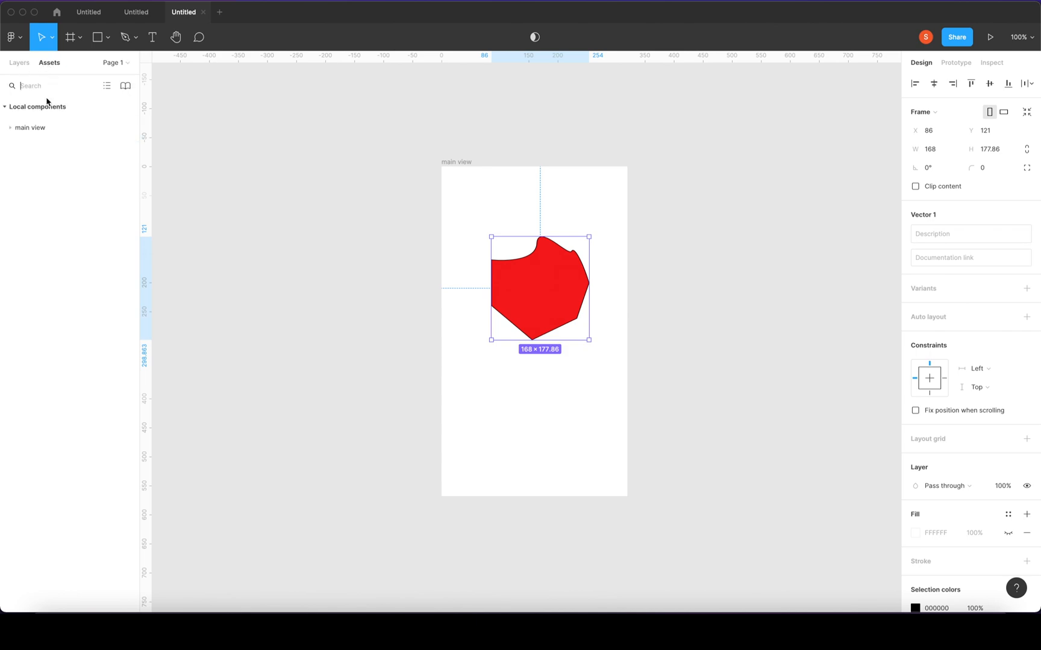
{"action": "left_click", "coordinate": [8, 127]}
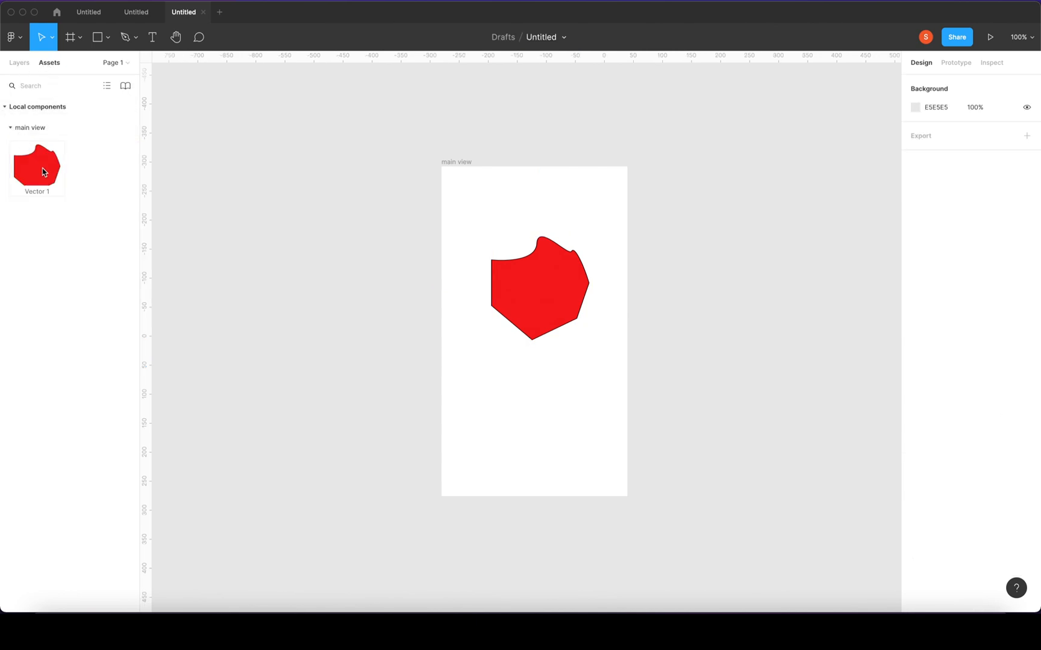
{"action": "left_click_drag", "start_coordinate": [42, 168], "coordinate": [536, 425]}
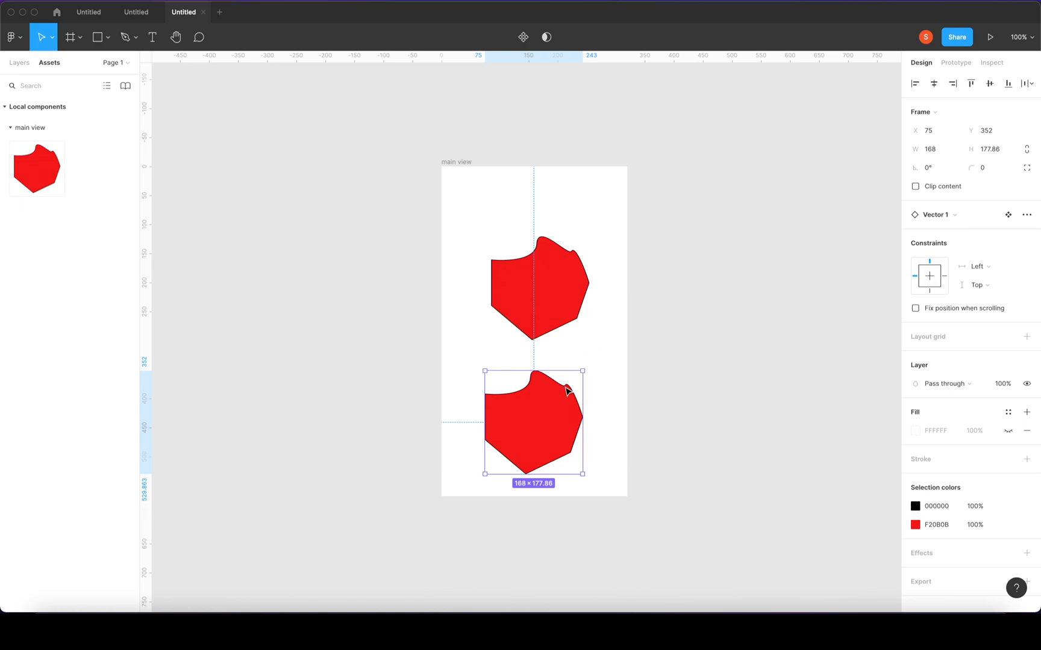
{"action": "key", "text": "Delete"}
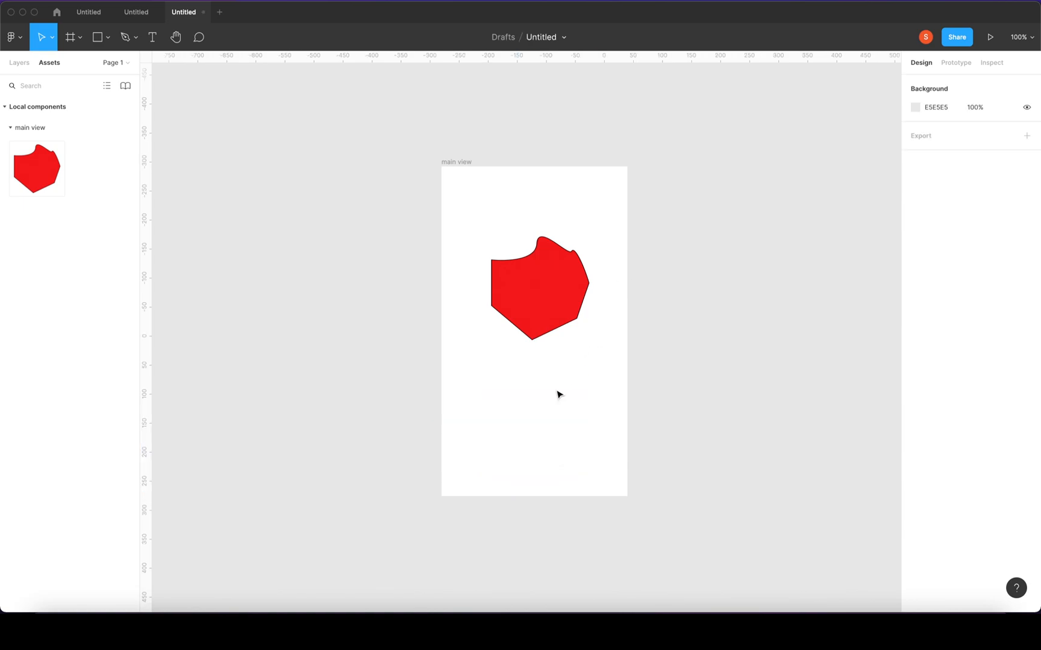
Step: Undo back past the component creation so the shape is a plain vector, and show the layers list again
{"action": "key", "text": "super+z"}
{"action": "key", "text": "super+z"}
{"action": "key", "text": "super+z"}
{"action": "key", "text": "super+z"}
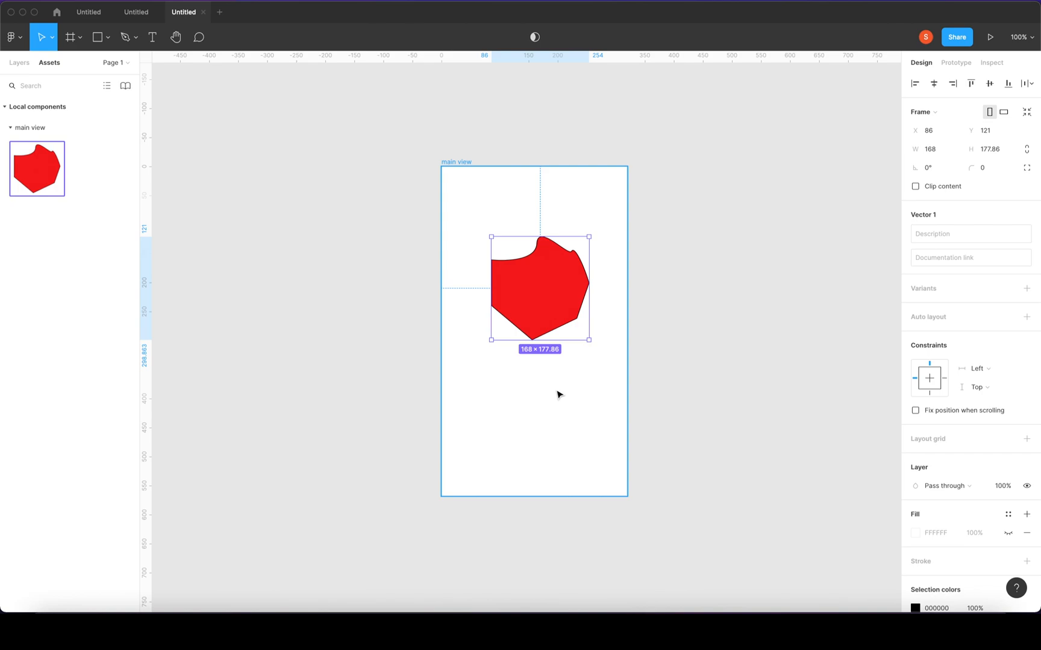
{"action": "key", "text": "super+z"}
{"action": "key", "text": "super+z"}
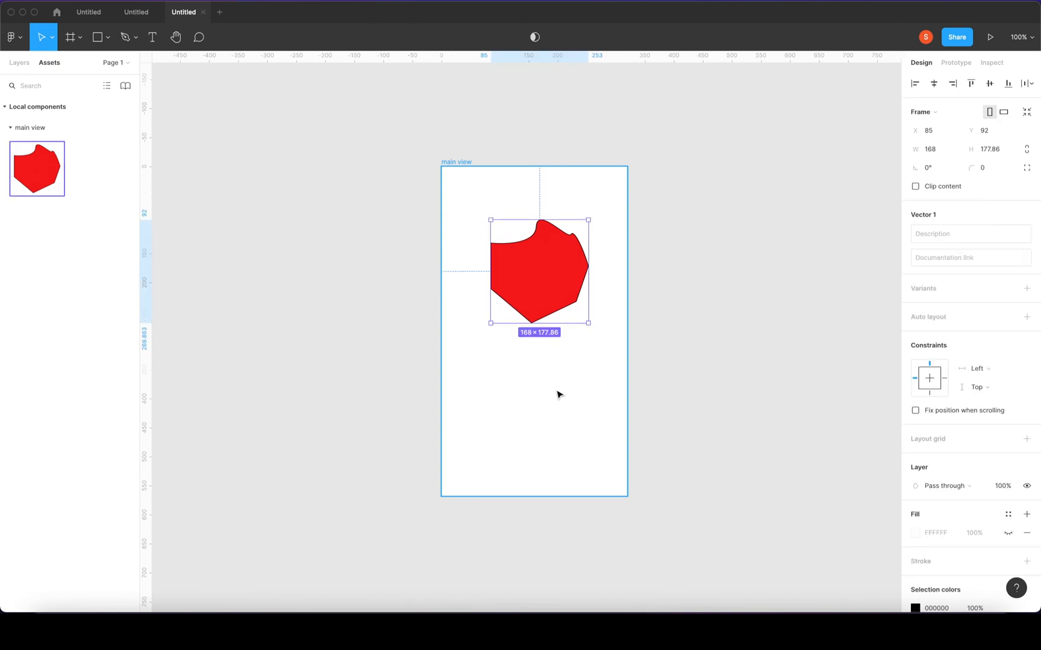
{"action": "key", "text": "super+z"}
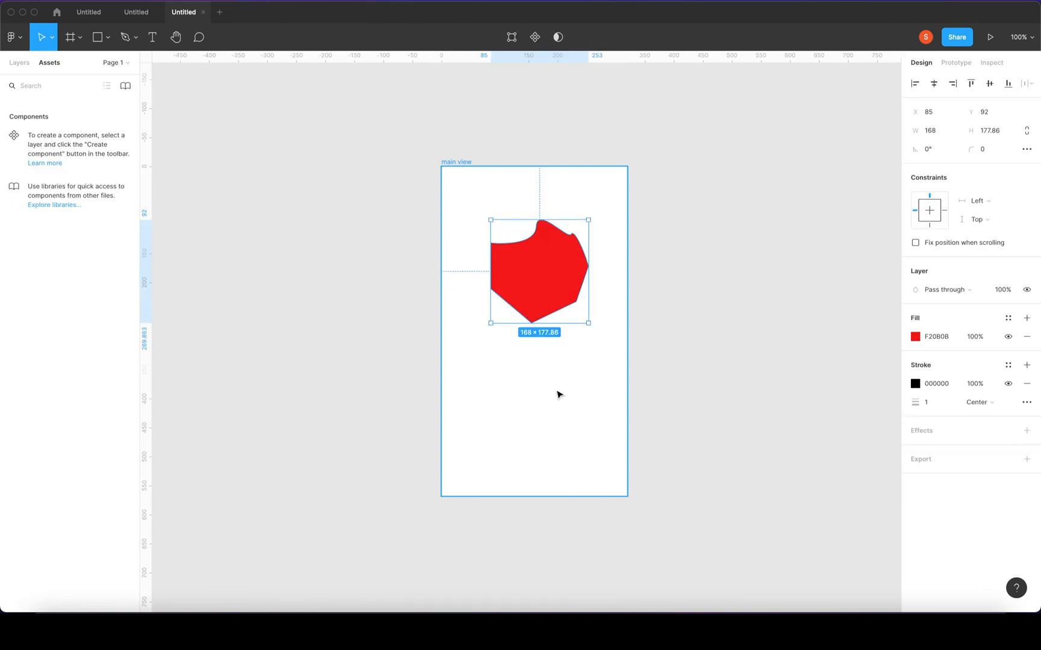
{"action": "left_click", "coordinate": [12, 64]}
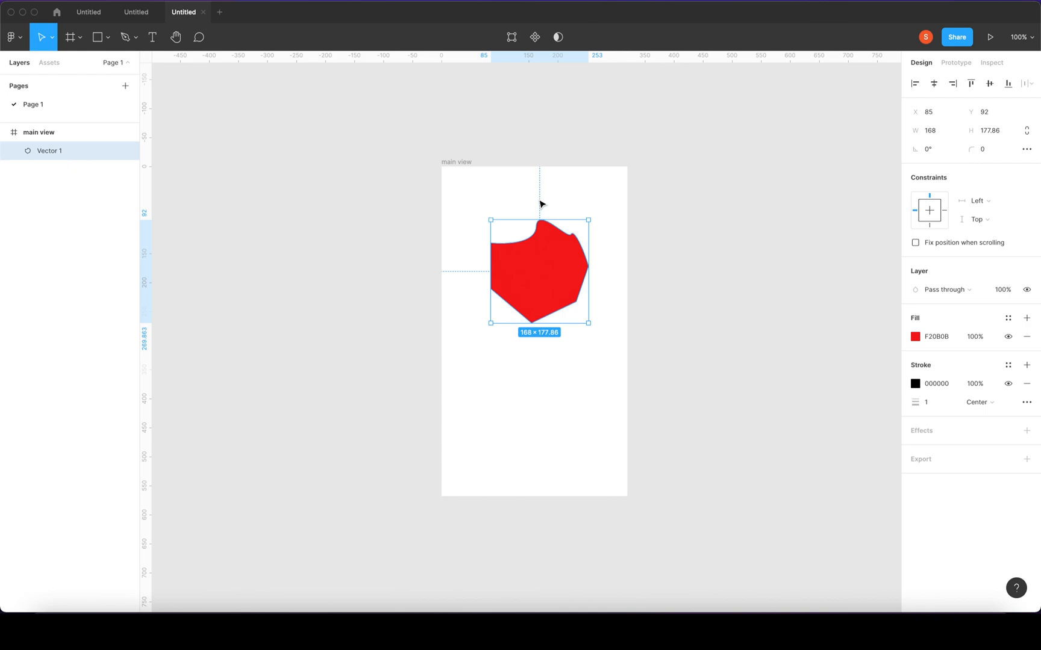
Step: Add a text layer holding the first name at about X 82, Y 375 below the vector shape, with font size 96
{"action": "left_click", "coordinate": [152, 39]}
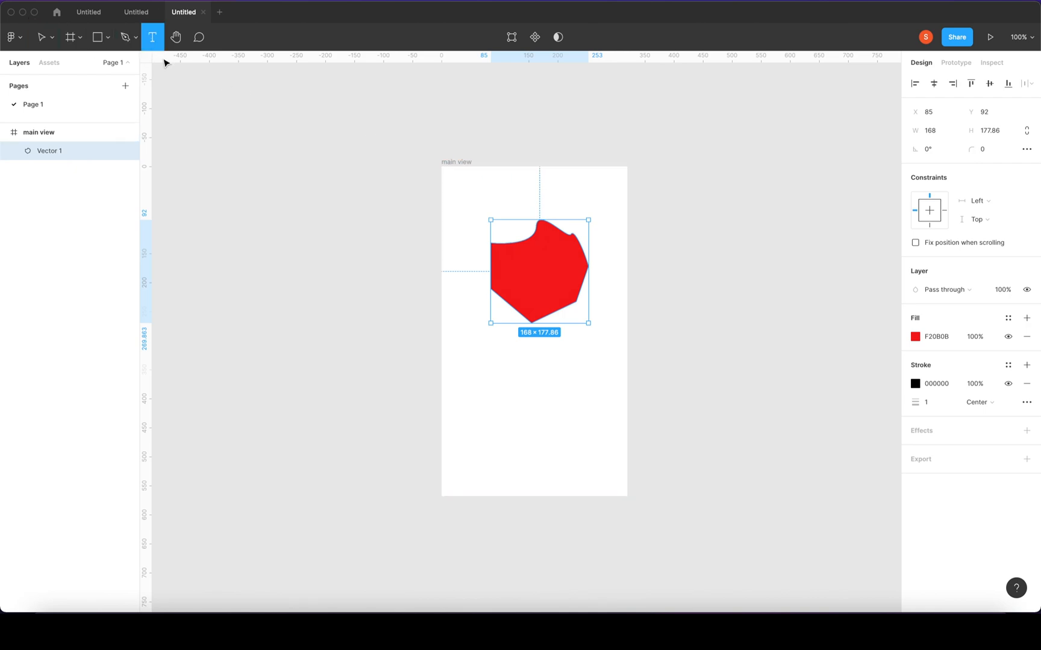
{"action": "left_click", "coordinate": [489, 385]}
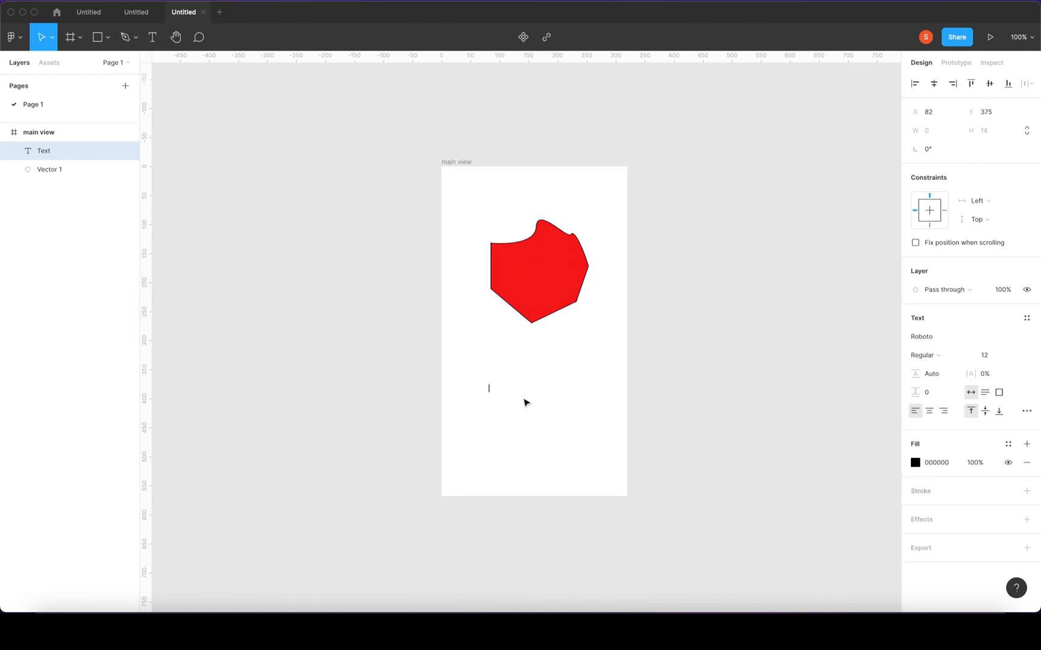
{"action": "type", "text": "yasir"}
{"action": "left_click_drag", "start_coordinate": [502, 388], "coordinate": [481, 387]}
{"action": "left_click", "coordinate": [990, 356]}
{"action": "left_click", "coordinate": [1014, 356]}
{"action": "left_click", "coordinate": [1005, 482]}
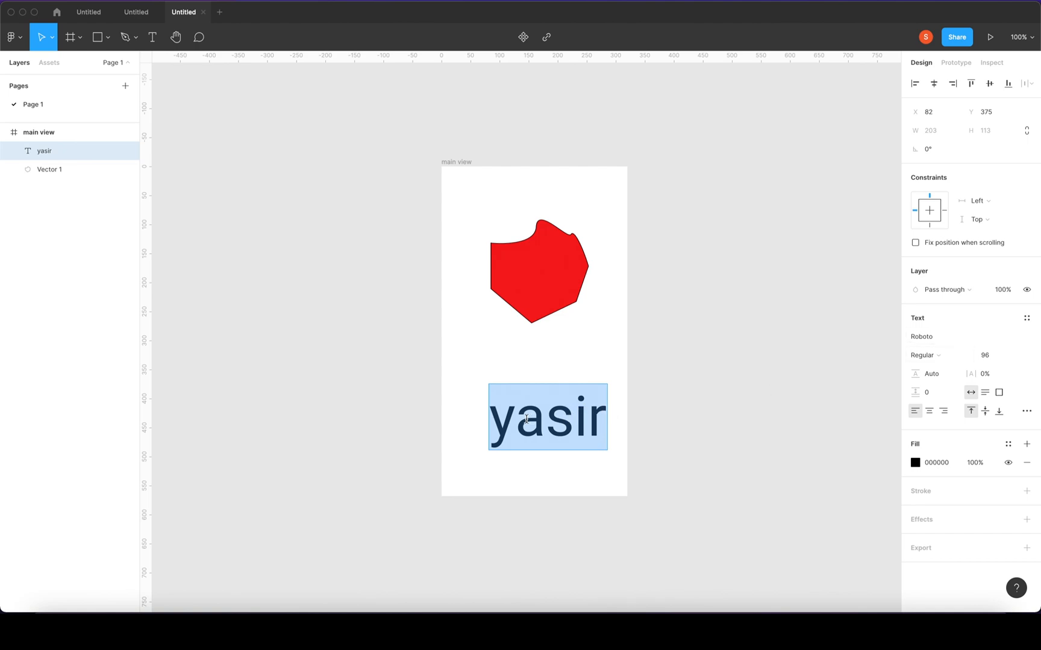
Step: Set the text's weight to ExtraLight, centre it horizontally and align it to the top
{"action": "left_click", "coordinate": [925, 355]}
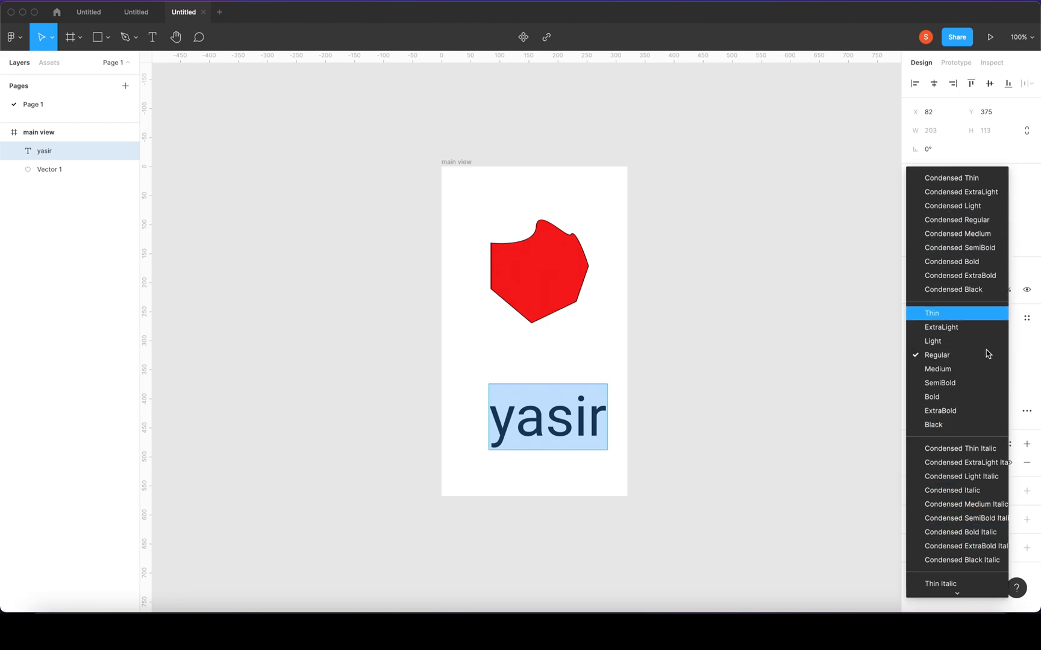
{"action": "left_click", "coordinate": [960, 330]}
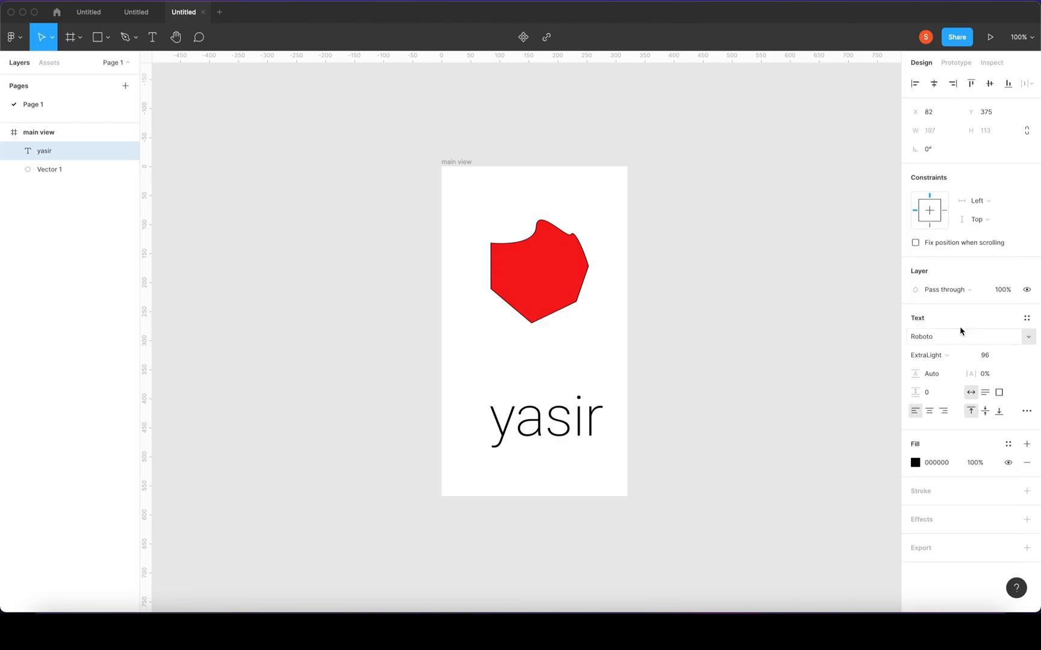
{"action": "left_click", "coordinate": [929, 410]}
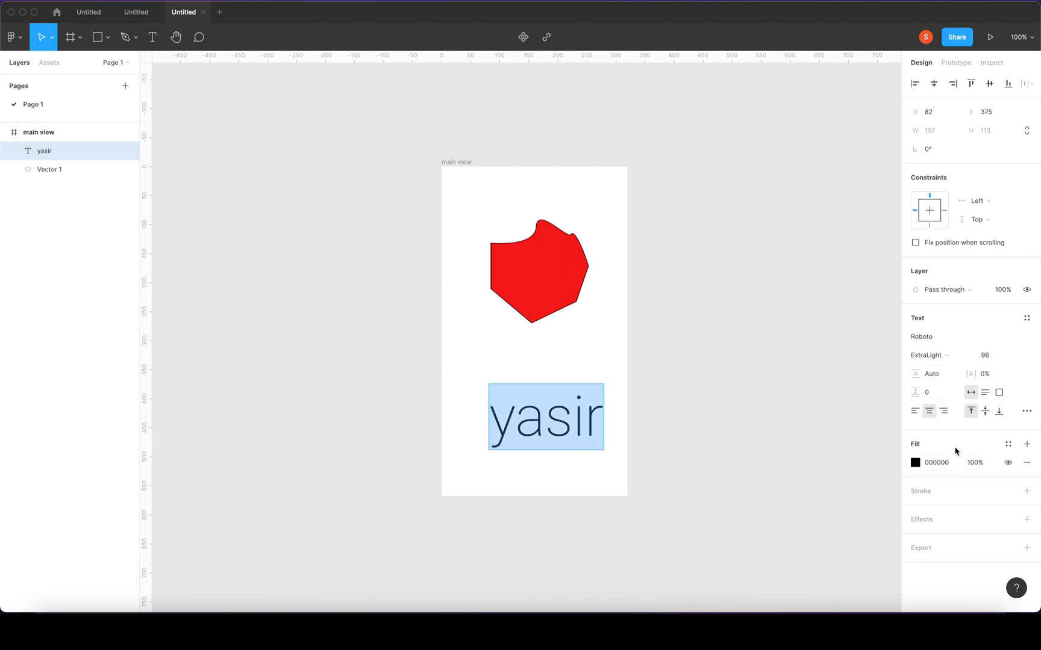
{"action": "left_click", "coordinate": [971, 411]}
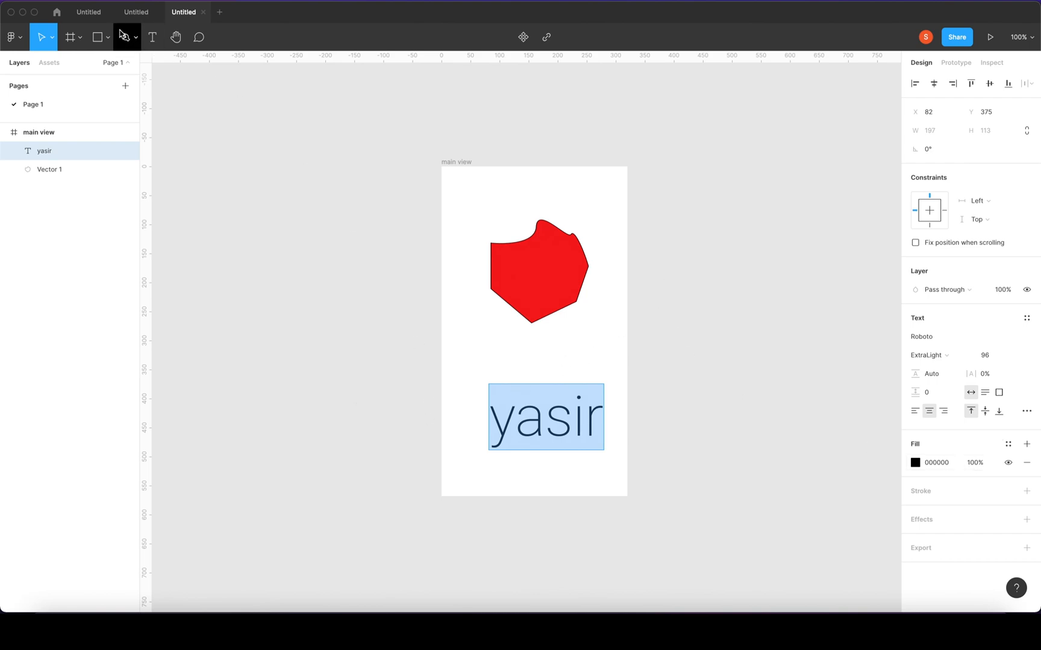
Step: Delete the contents of the text layer below the vector shape
{"action": "left_click", "coordinate": [176, 38]}
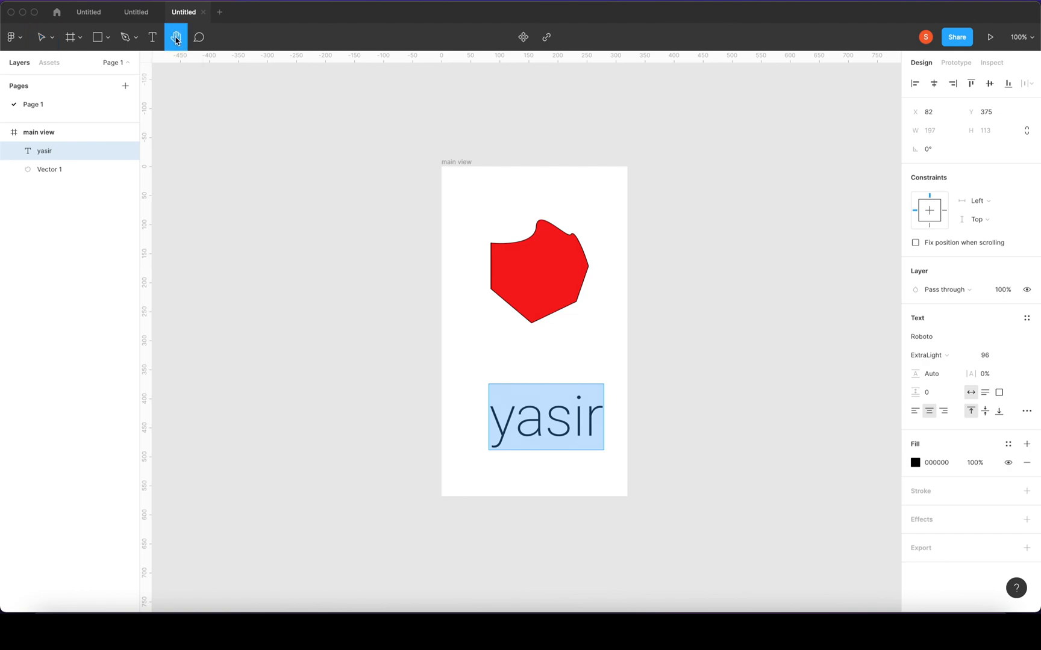
{"action": "left_click_drag", "start_coordinate": [533, 337], "coordinate": [585, 235]}
{"action": "key", "text": "BackSpace"}
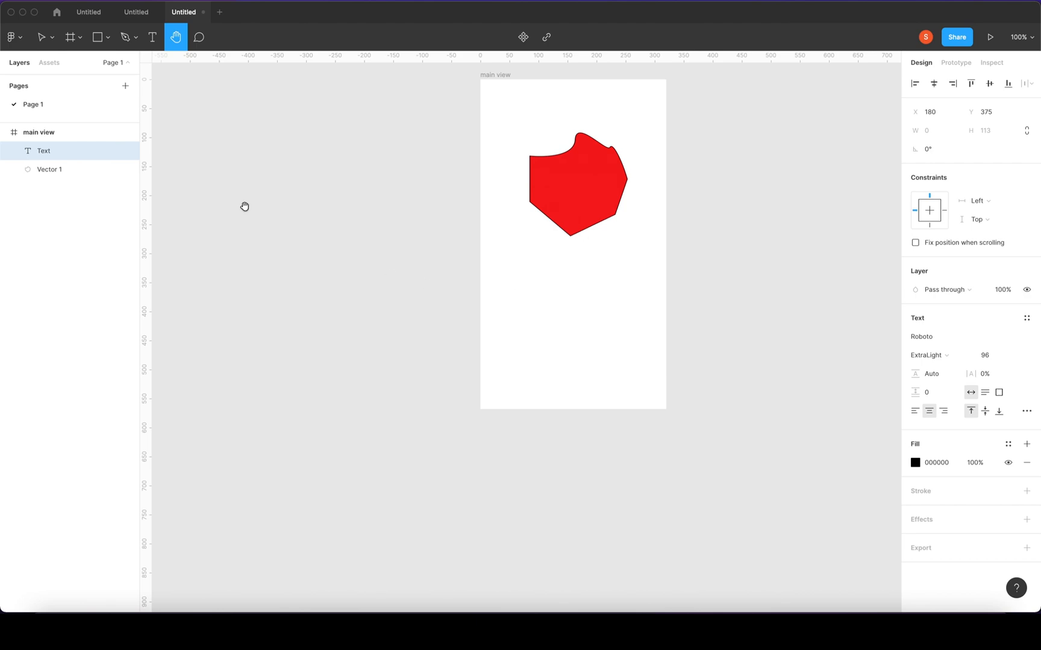
{"action": "left_click_drag", "start_coordinate": [618, 109], "coordinate": [493, 167]}
Step: Post the comment "change the color" on the vector shape's upper part
{"action": "left_click", "coordinate": [201, 38]}
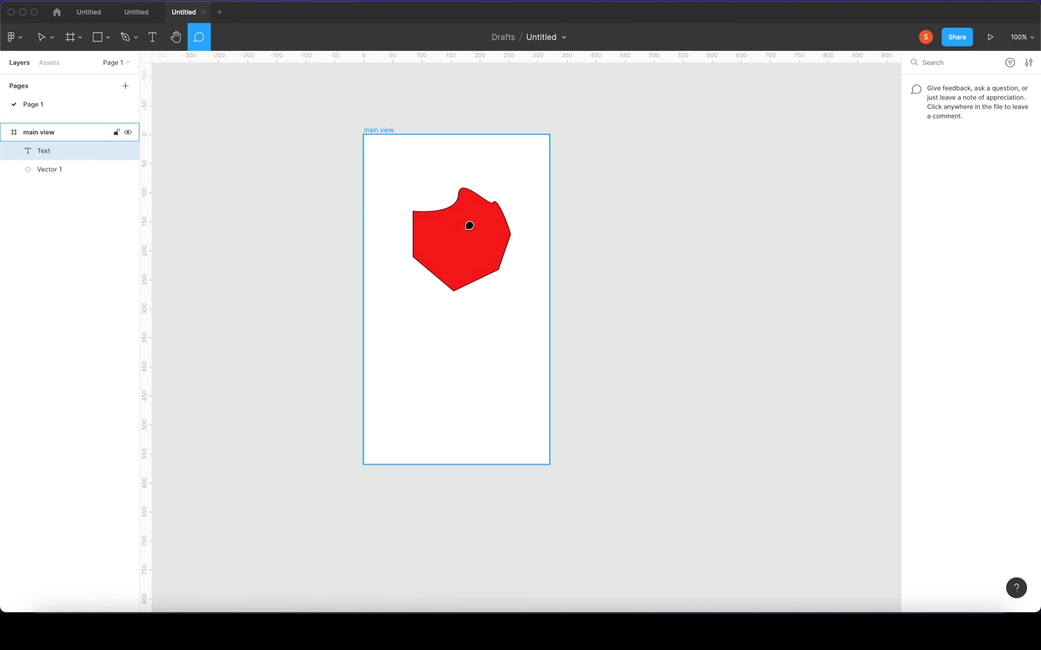
{"action": "left_click", "coordinate": [478, 213]}
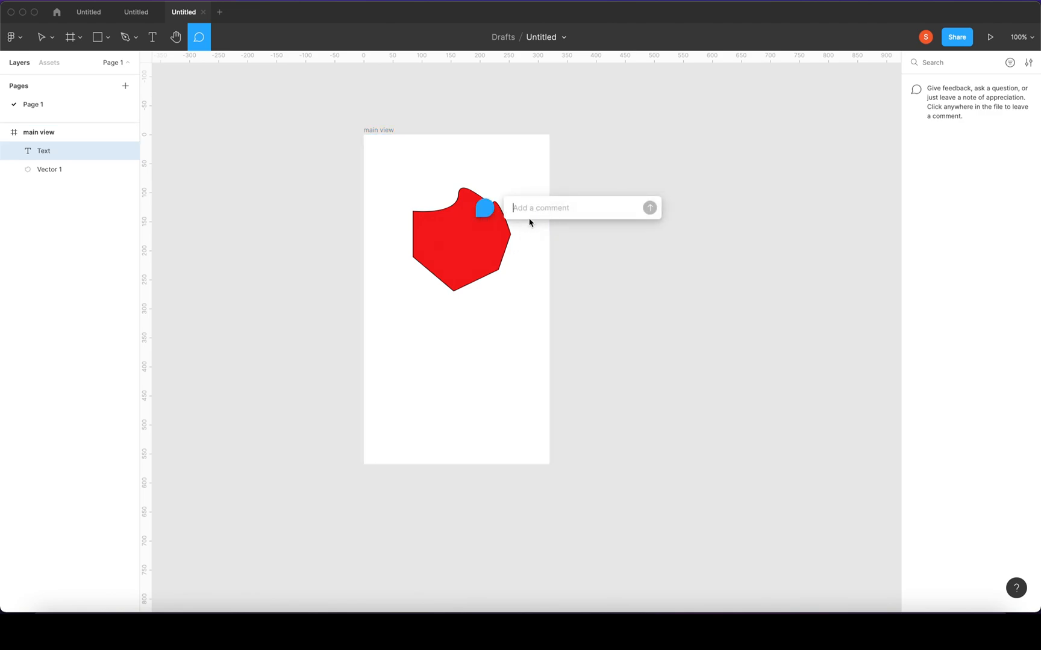
{"action": "type", "text": "change the"}
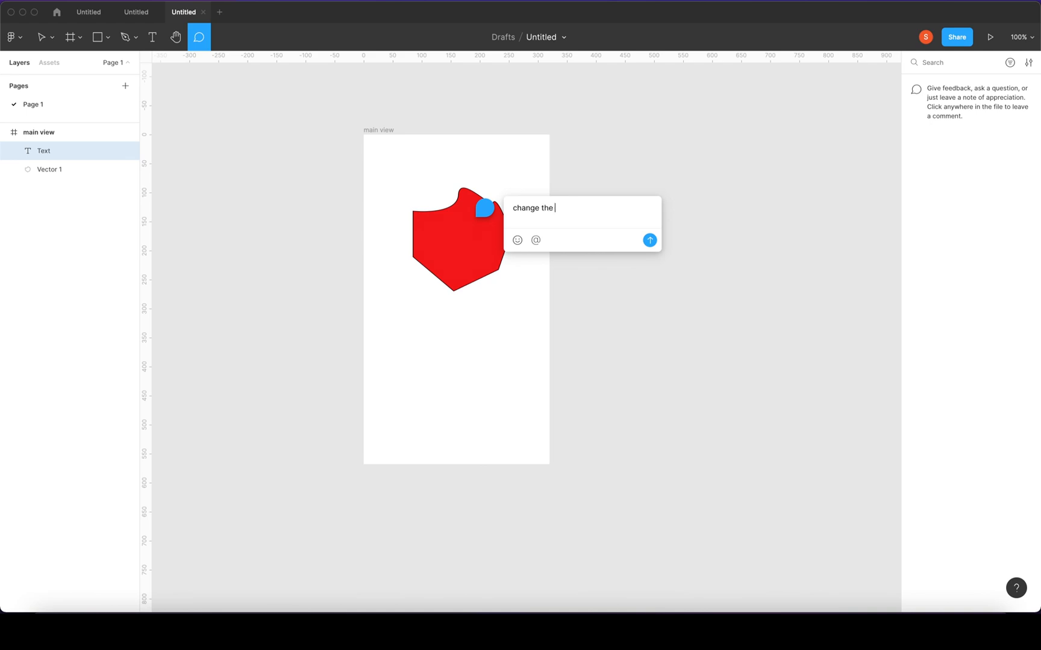
{"action": "key", "text": "Return"}
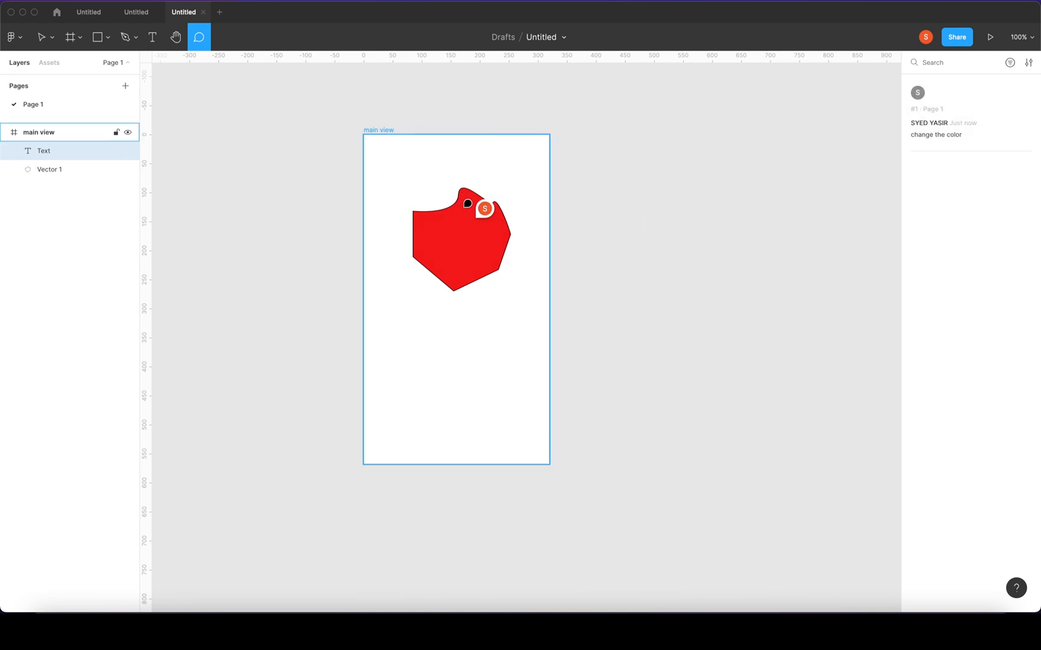
Step: Resolve the comment pinned to the vector shape
{"action": "mouse_move", "coordinate": [485, 212]}
{"action": "right_click", "coordinate": [582, 205]}
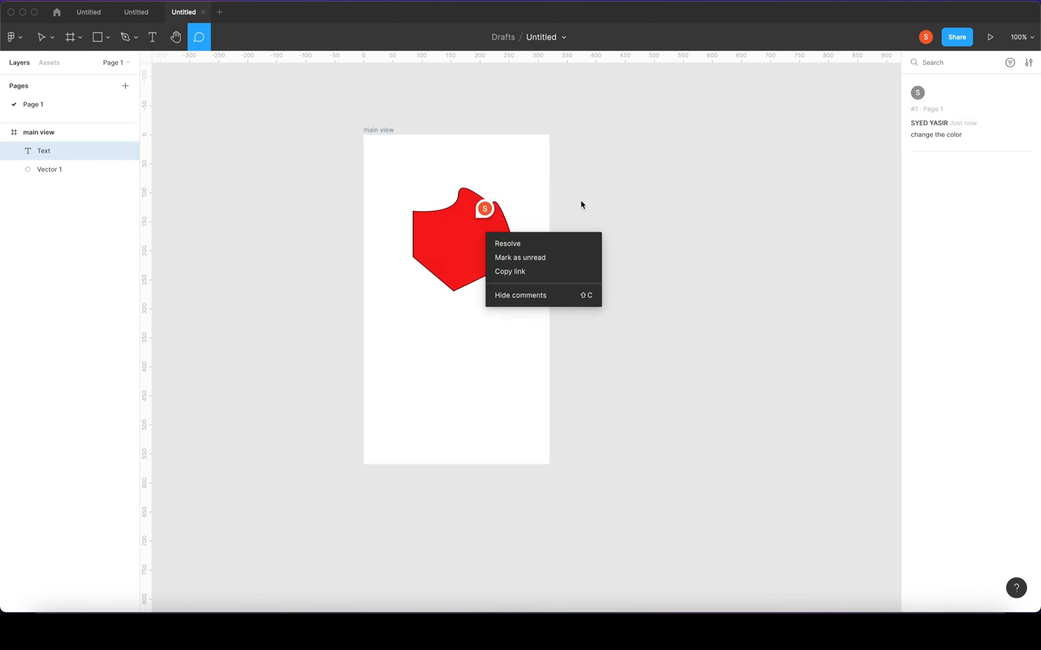
{"action": "left_click", "coordinate": [523, 242]}
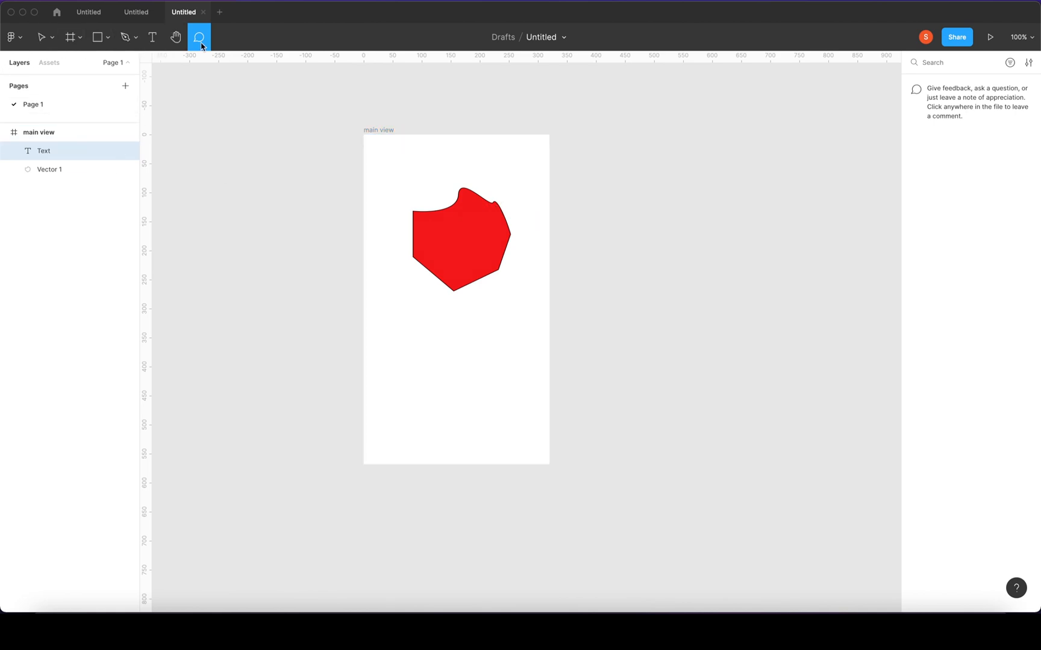
{"action": "left_click", "coordinate": [51, 40]}
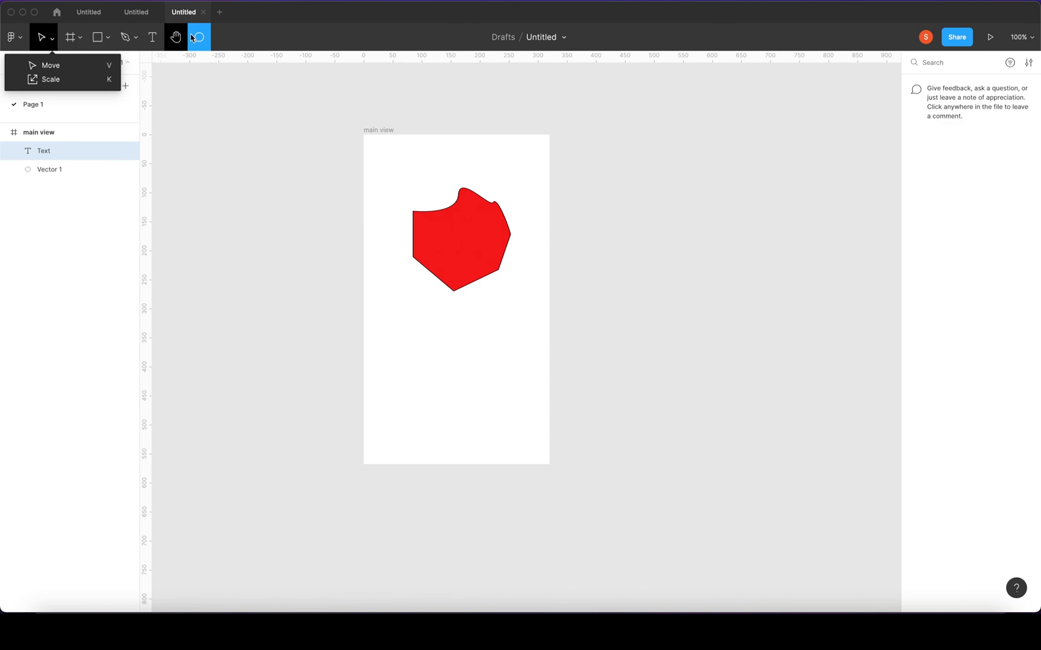
{"action": "left_click", "coordinate": [256, 36]}
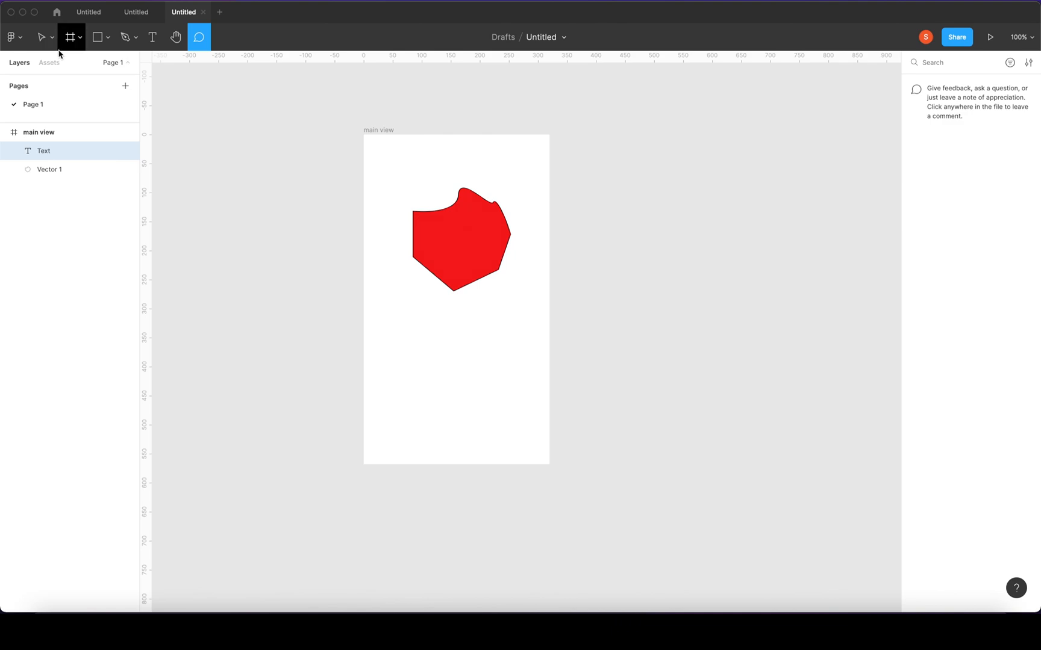
Step: Select the red vector shape with the Move tool and reposition it at about X 76, Y 178
{"action": "left_click", "coordinate": [42, 37]}
{"action": "left_click", "coordinate": [459, 244]}
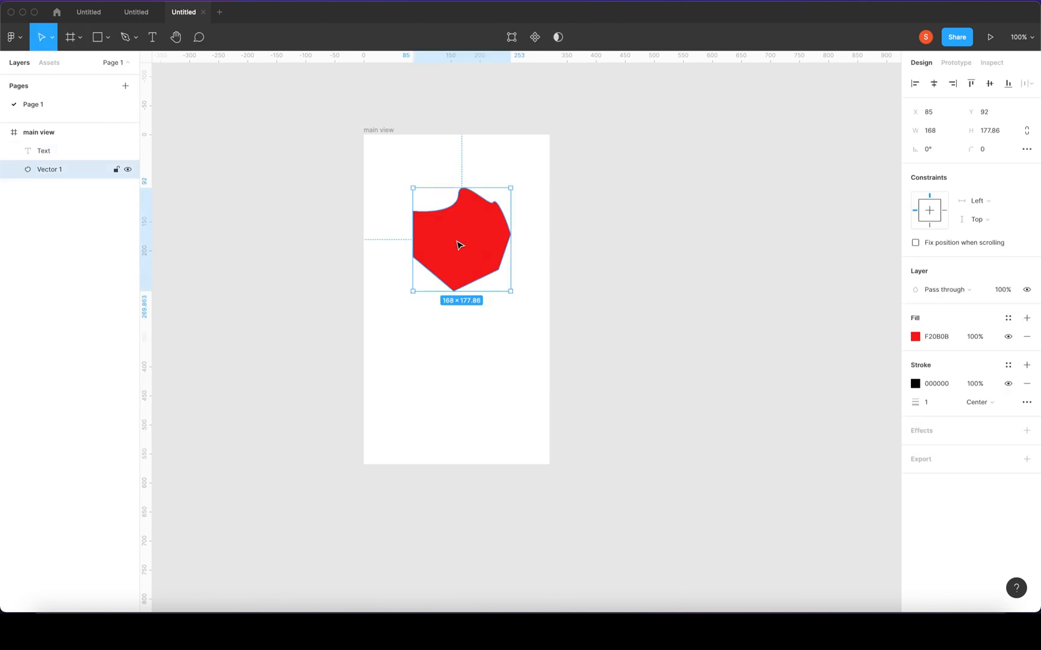
{"action": "left_click", "coordinate": [954, 64]}
{"action": "left_click", "coordinate": [916, 67]}
{"action": "left_click_drag", "start_coordinate": [460, 251], "coordinate": [454, 303]}
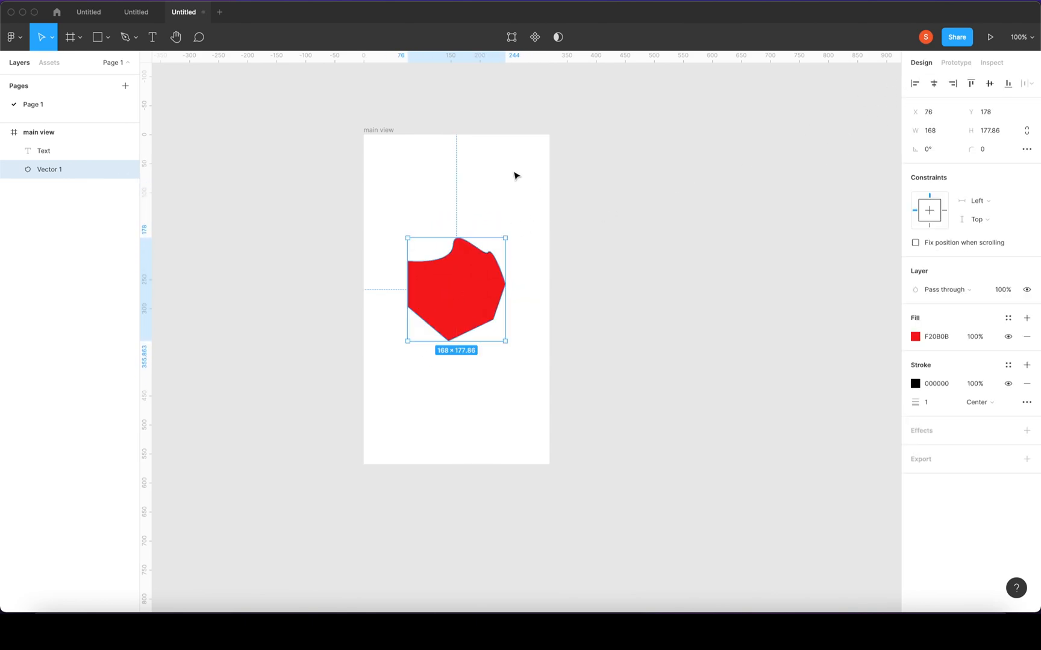
Step: Add an iPhone SE frame beside the "main view" frame
{"action": "left_click", "coordinate": [369, 129]}
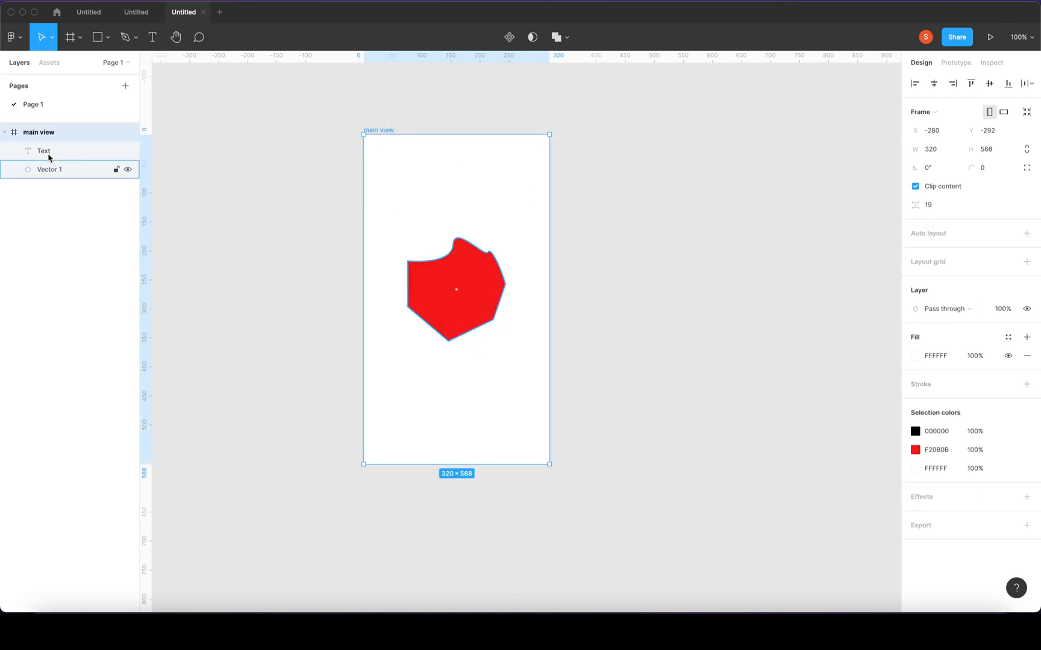
{"action": "left_click", "coordinate": [80, 38]}
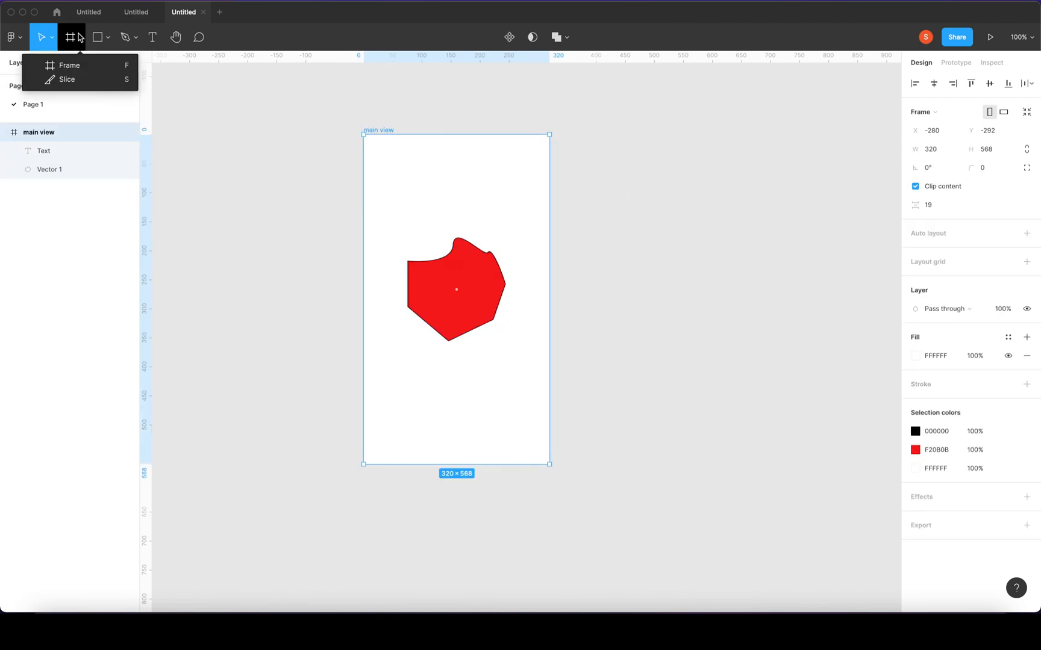
{"action": "left_click", "coordinate": [48, 63]}
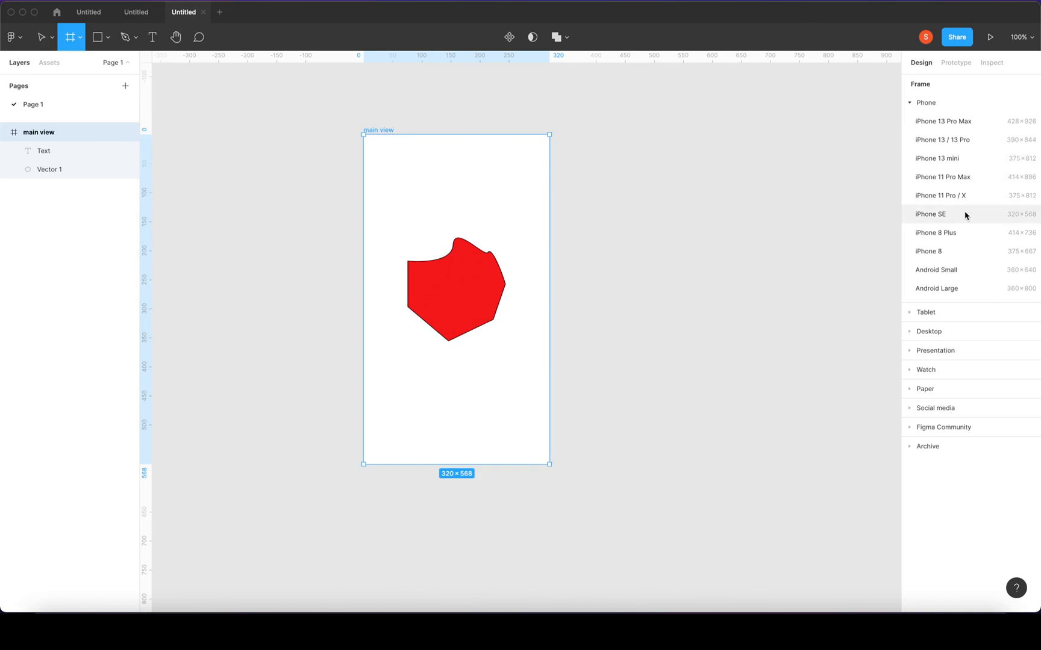
{"action": "left_click", "coordinate": [931, 215]}
{"action": "left_click_drag", "start_coordinate": [655, 297], "coordinate": [680, 262]}
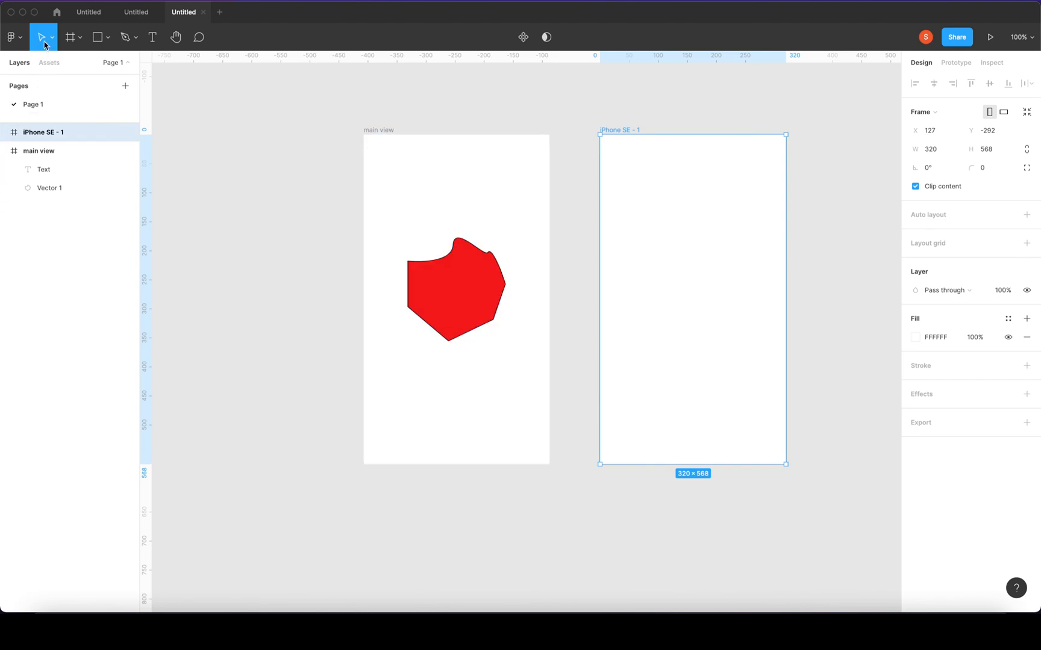
Step: Draw a grey rectangle of about 228 × 65 near the bottom of the "main view" frame, at about X 46, Y 464
{"action": "left_click", "coordinate": [108, 38]}
{"action": "left_click", "coordinate": [98, 67]}
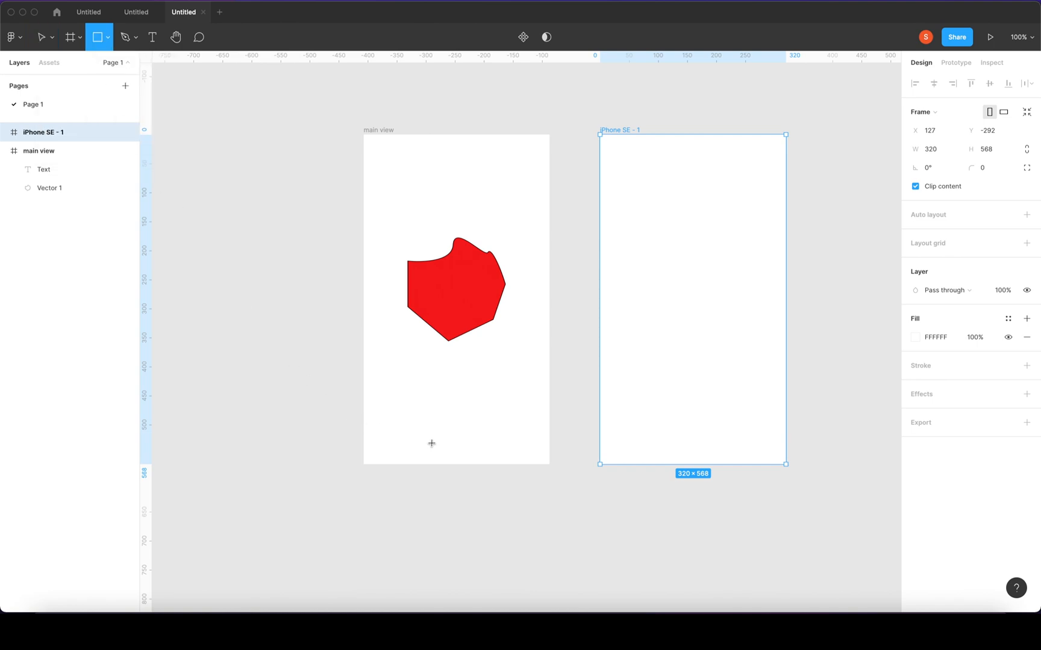
{"action": "left_click_drag", "start_coordinate": [391, 401], "coordinate": [524, 443]}
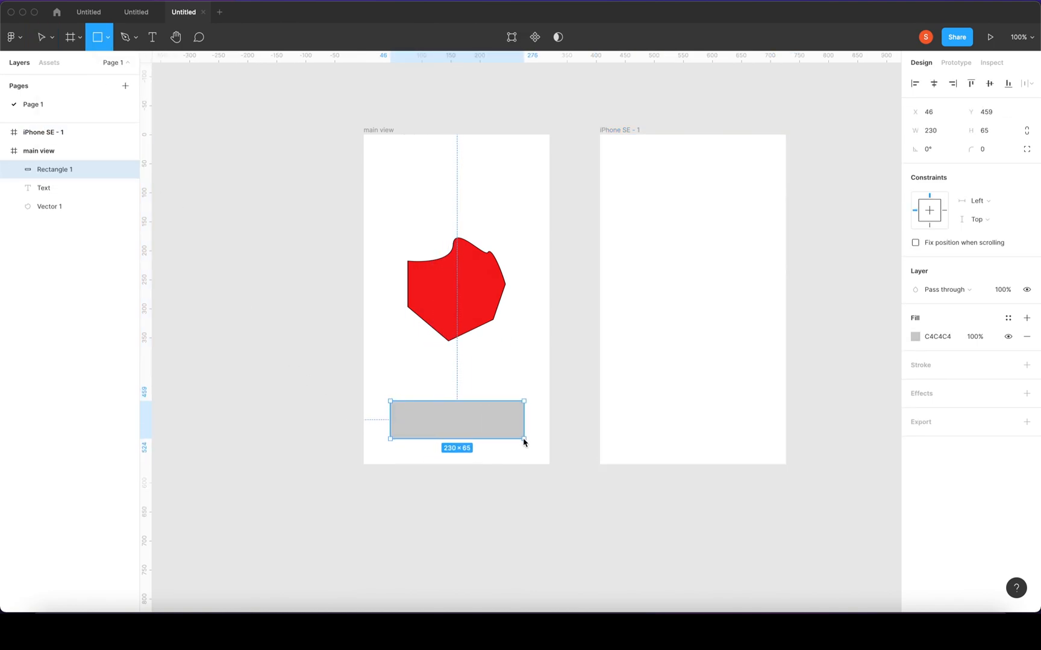
{"action": "mouse_move", "coordinate": [434, 422]}
{"action": "left_mouse_down"}
{"action": "mouse_move", "coordinate": [446, 421]}
{"action": "mouse_move", "coordinate": [437, 425]}
{"action": "left_mouse_up"}
Step: Add a text layer reading "click" over the grey rectangle in the "main view" frame
{"action": "left_click", "coordinate": [152, 37]}
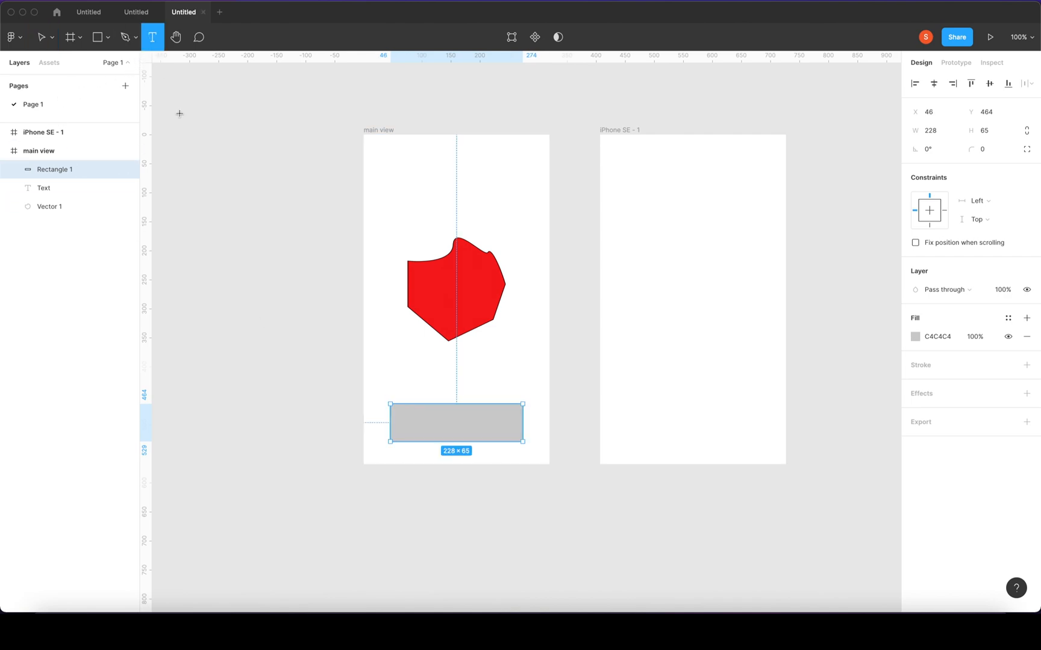
{"action": "left_click", "coordinate": [419, 426]}
{"action": "type", "text": "click"}
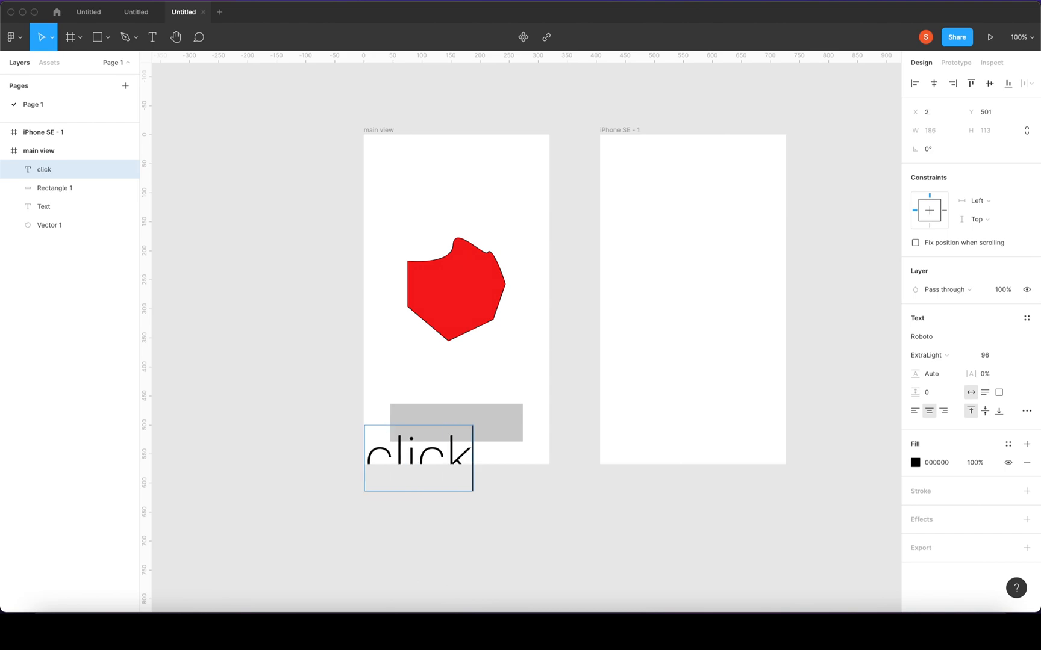
Step: Select the whole "click" text and set its font size to 48
{"action": "left_click", "coordinate": [446, 454]}
{"action": "left_click_drag", "start_coordinate": [466, 442], "coordinate": [368, 451]}
{"action": "left_click", "coordinate": [428, 448]}
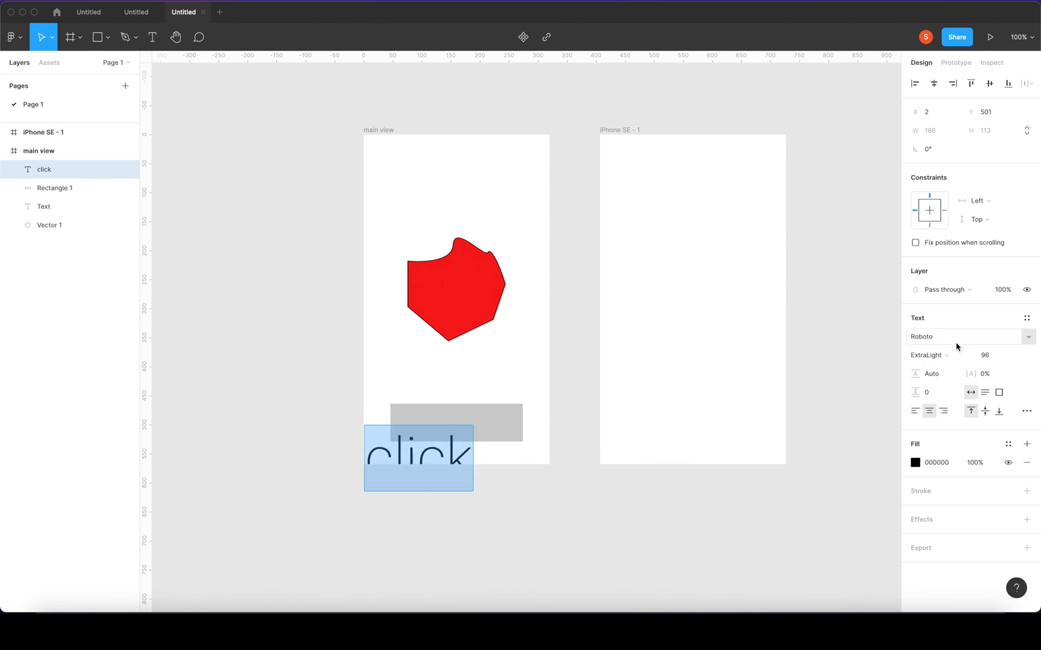
{"action": "left_click", "coordinate": [990, 355]}
{"action": "left_click", "coordinate": [1015, 357]}
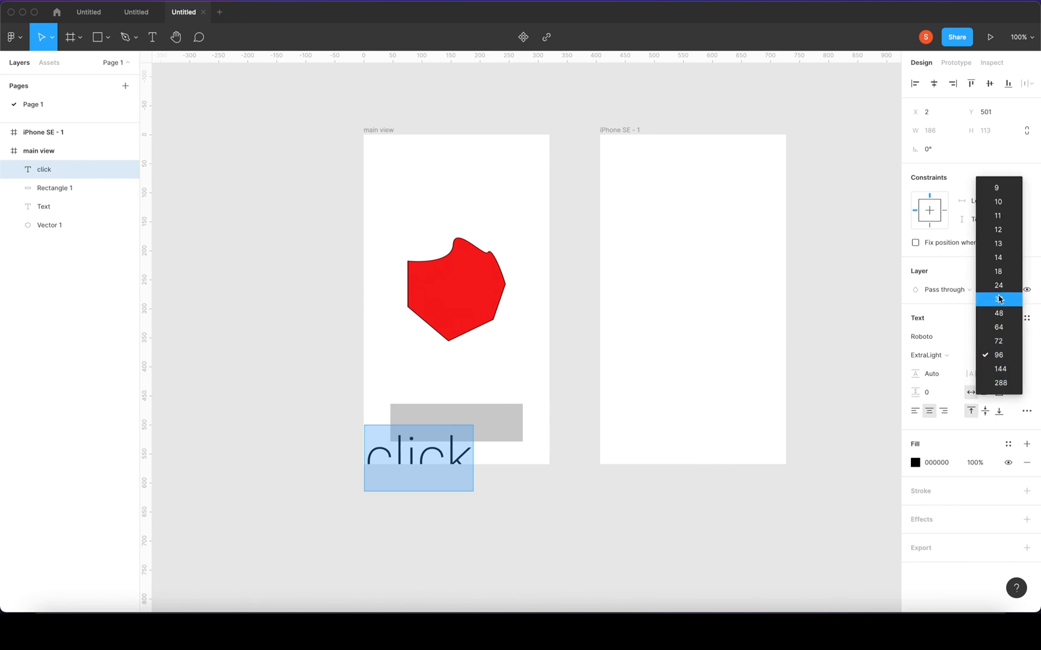
{"action": "left_click", "coordinate": [1001, 291]}
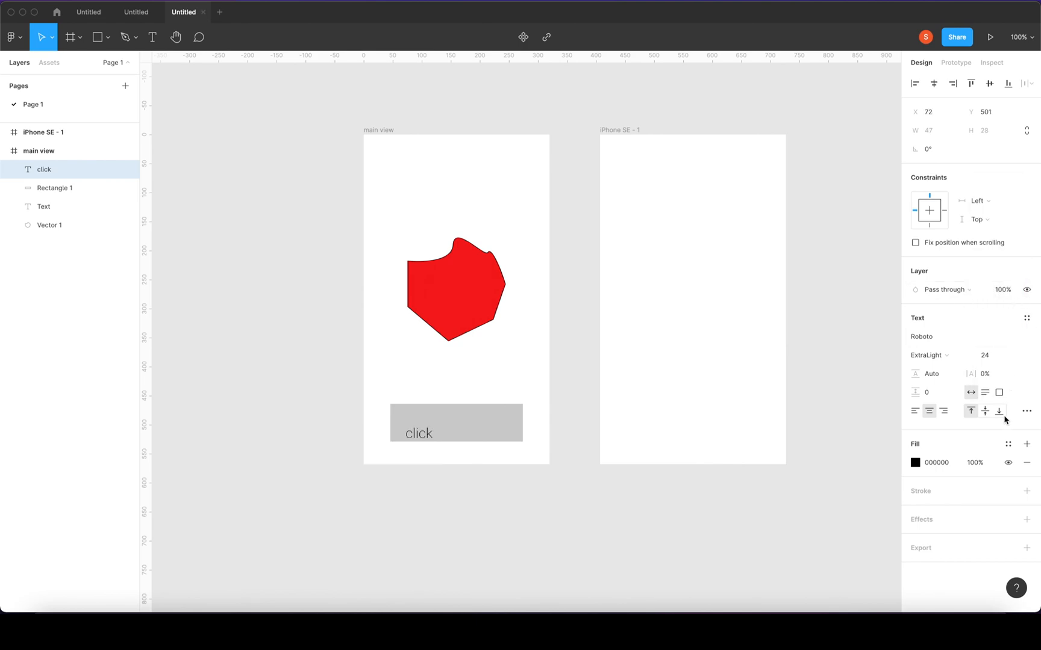
{"action": "left_click", "coordinate": [1014, 357]}
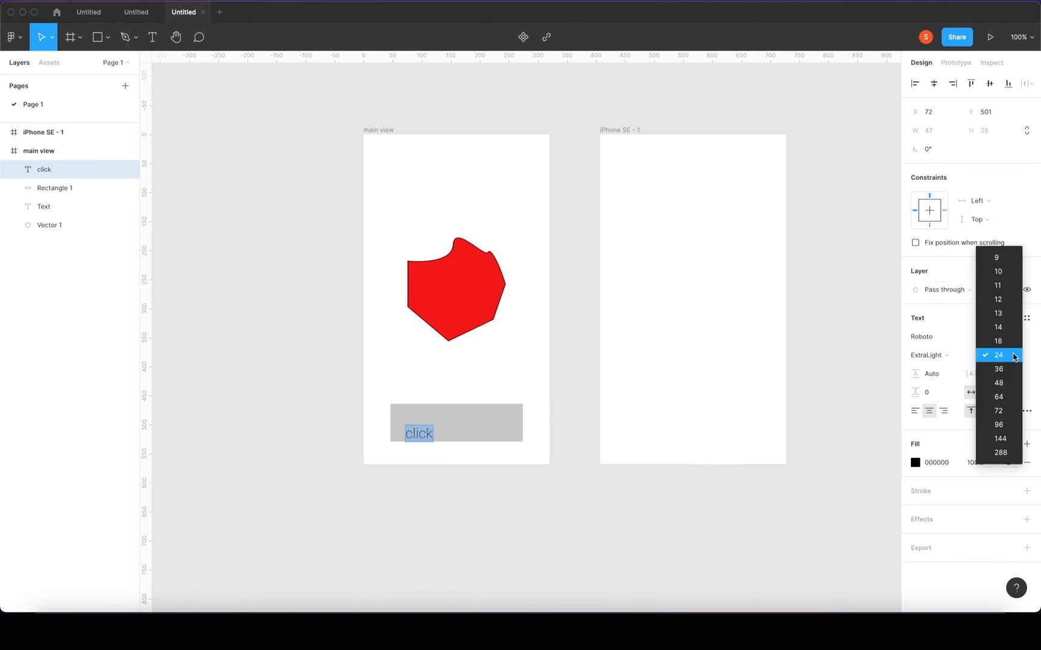
{"action": "left_click", "coordinate": [1006, 383]}
Step: Finish editing the "click" text and center it on the grey rectangle, at about X 114, Y 469
{"action": "double_click", "coordinate": [422, 441]}
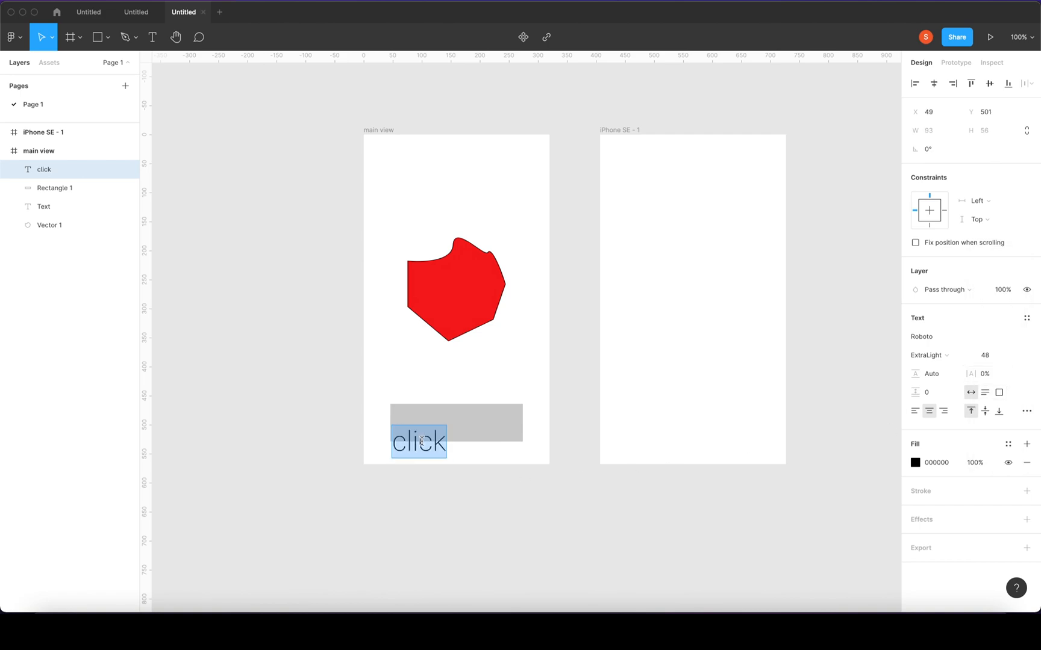
{"action": "key", "text": "Escape"}
{"action": "left_click_drag", "start_coordinate": [434, 441], "coordinate": [464, 428]}
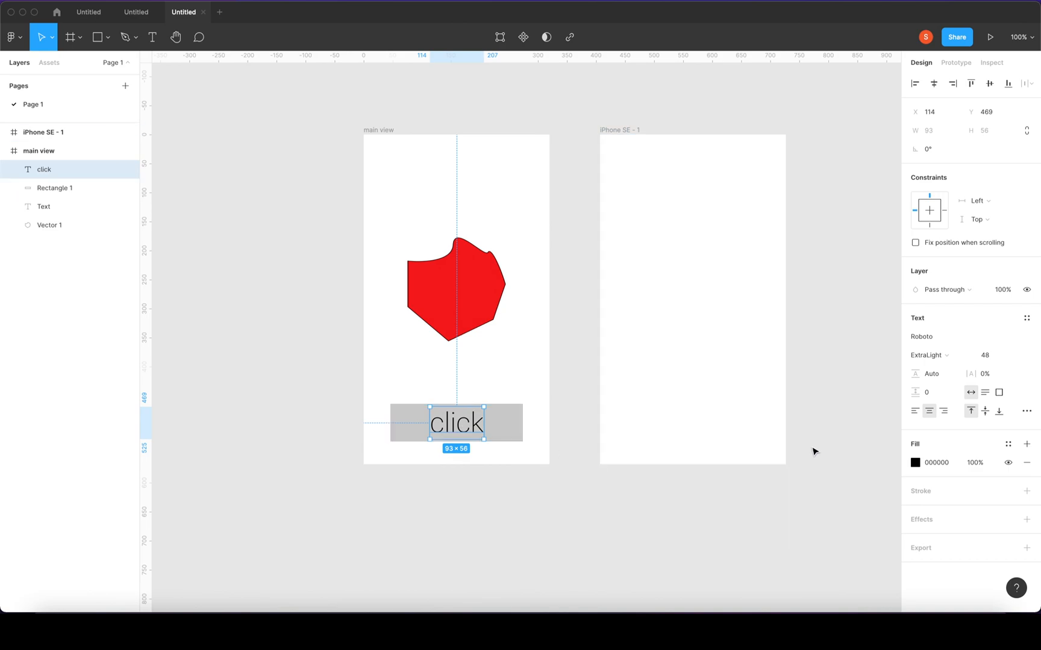
Step: Set the "click" text's weight to SemiBold and shift it to about X 110, Y 473 on the rectangle
{"action": "left_click", "coordinate": [942, 356]}
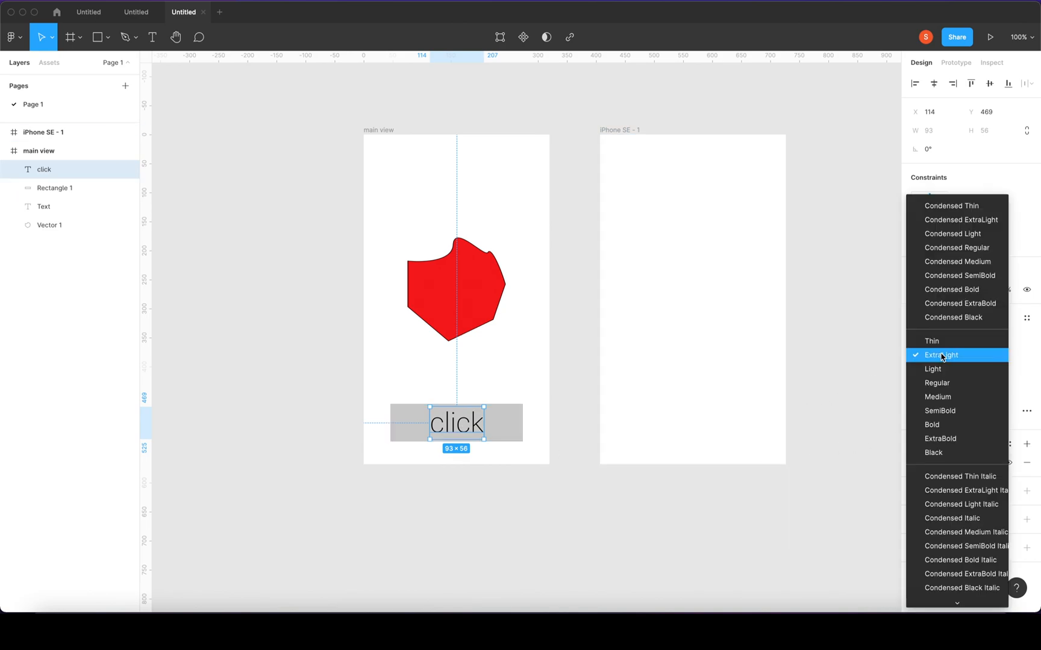
{"action": "left_click", "coordinate": [944, 418]}
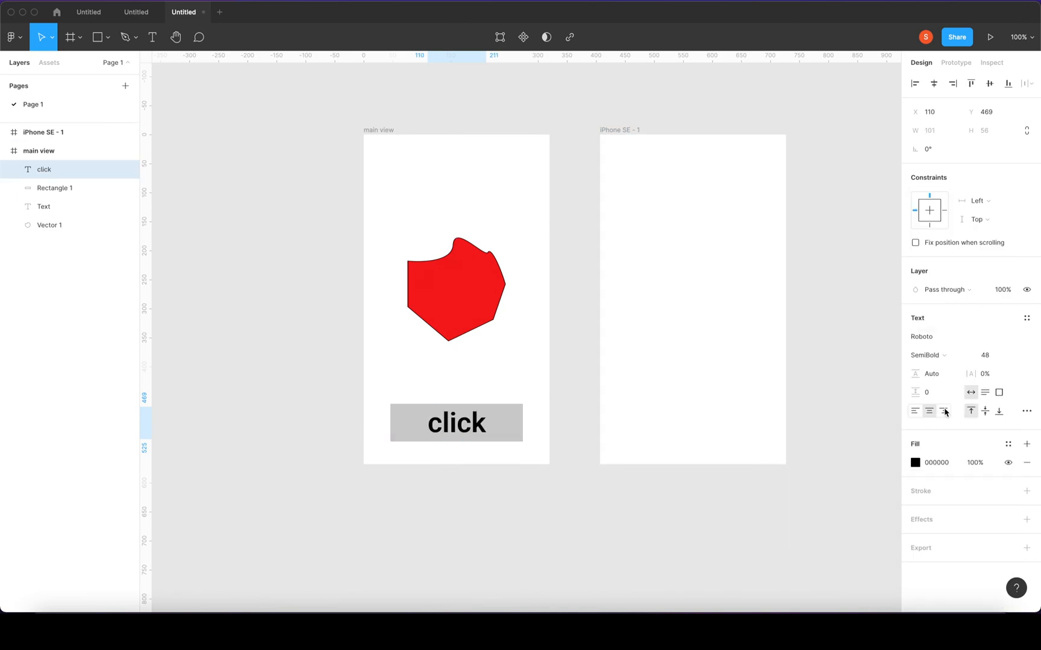
{"action": "left_click_drag", "start_coordinate": [474, 427], "coordinate": [467, 430]}
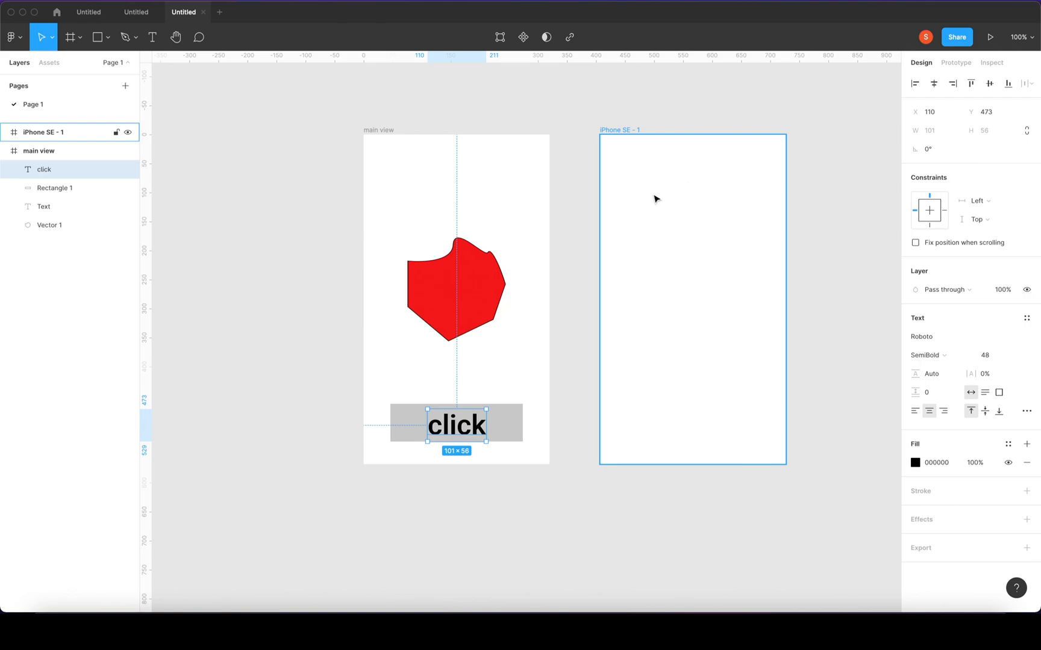
Step: Duplicate the grey rectangle from "main view" into the iPhone SE frame at about X 52, Y 464
{"action": "left_click", "coordinate": [442, 195]}
{"action": "left_click", "coordinate": [636, 191]}
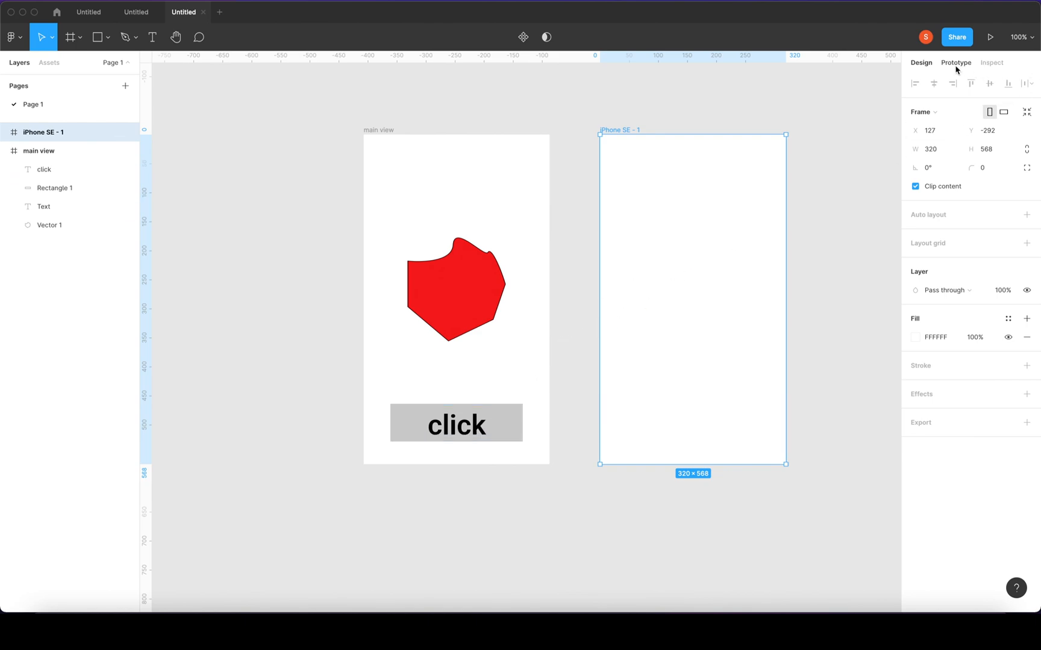
{"action": "left_click", "coordinate": [448, 428]}
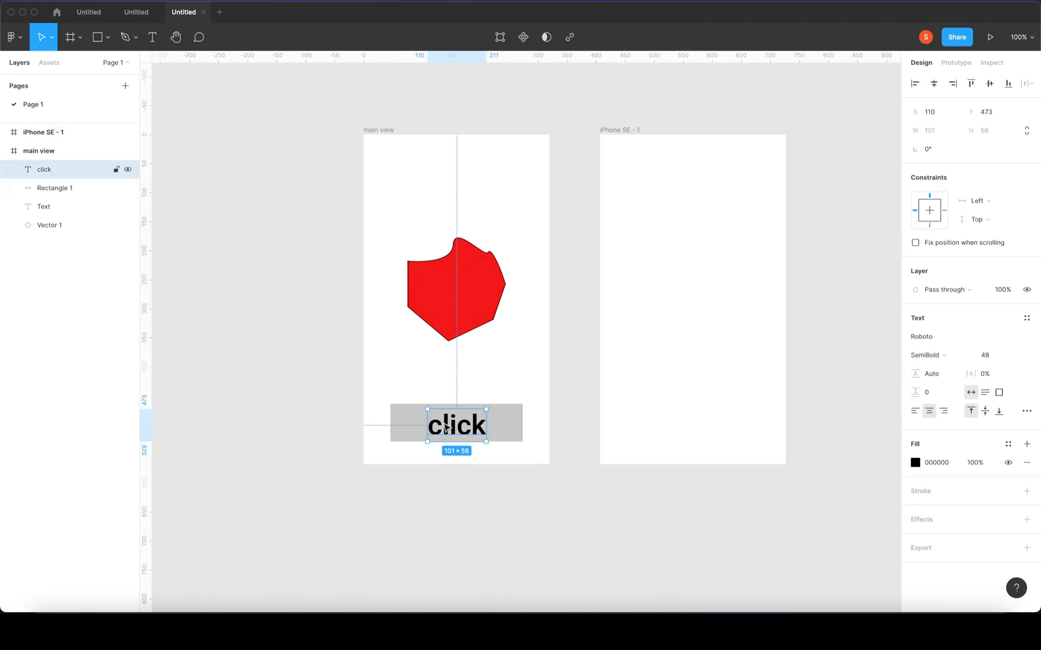
{"action": "left_click", "coordinate": [407, 425]}
{"action": "mouse_move", "coordinate": [404, 418]}
{"action": "left_mouse_down"}
{"action": "mouse_move", "coordinate": [641, 425]}
{"action": "mouse_move", "coordinate": [402, 421]}
{"action": "left_mouse_up"}
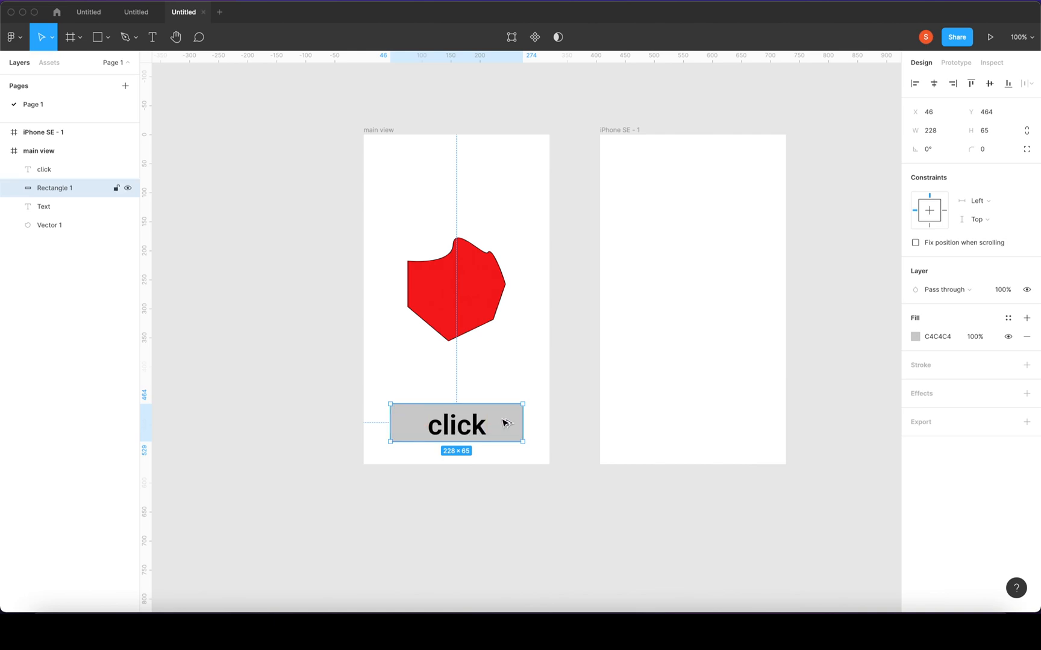
{"action": "left_click_drag", "start_coordinate": [501, 422], "coordinate": [737, 420], "text": "alt"}
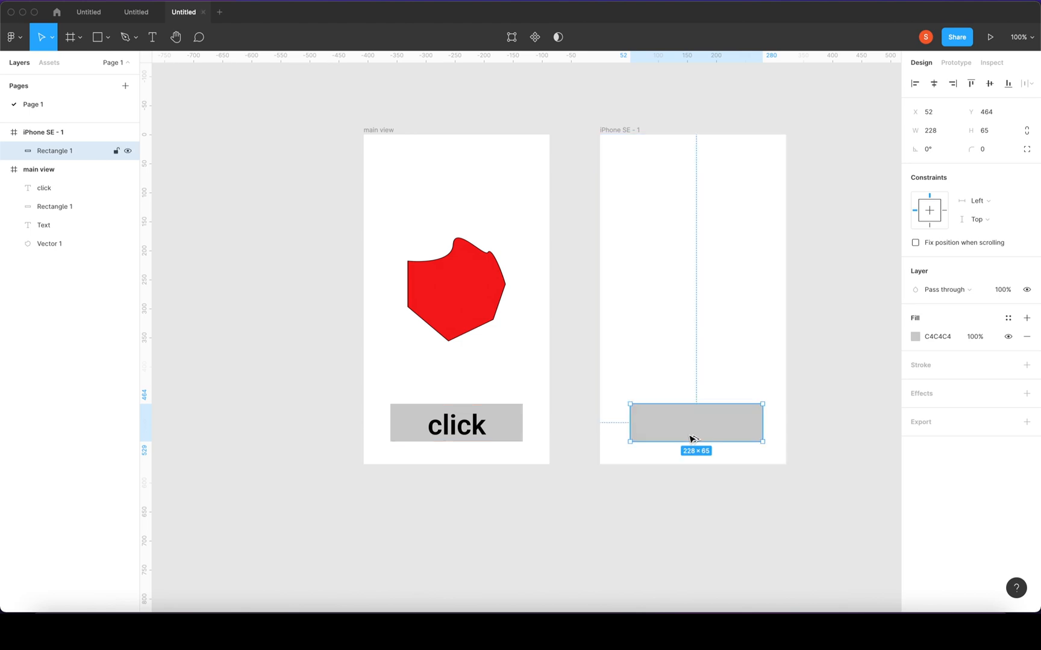
Step: Duplicate the "click" text onto the grey rectangle in the iPhone SE frame, at about X 115, Y 469
{"action": "left_click", "coordinate": [459, 429]}
{"action": "left_click_drag", "start_coordinate": [459, 429], "coordinate": [695, 425], "text": "alt"}
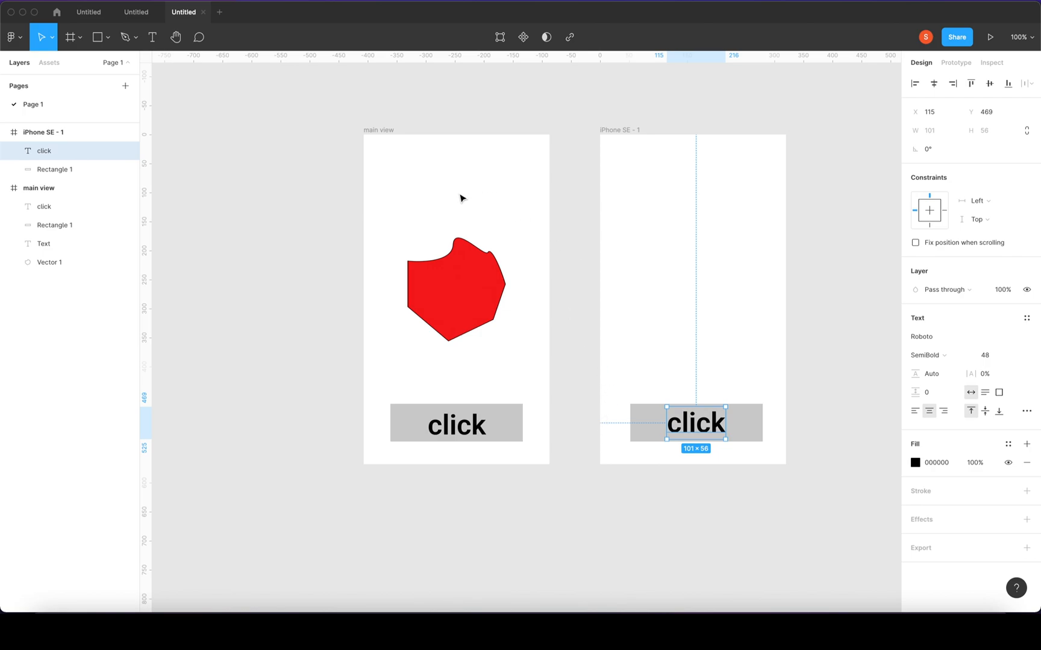
{"action": "left_click", "coordinate": [796, 226]}
Step: Create a prototype connection from the "main view" grey rectangle to the iPhone SE frame
{"action": "left_click", "coordinate": [957, 63]}
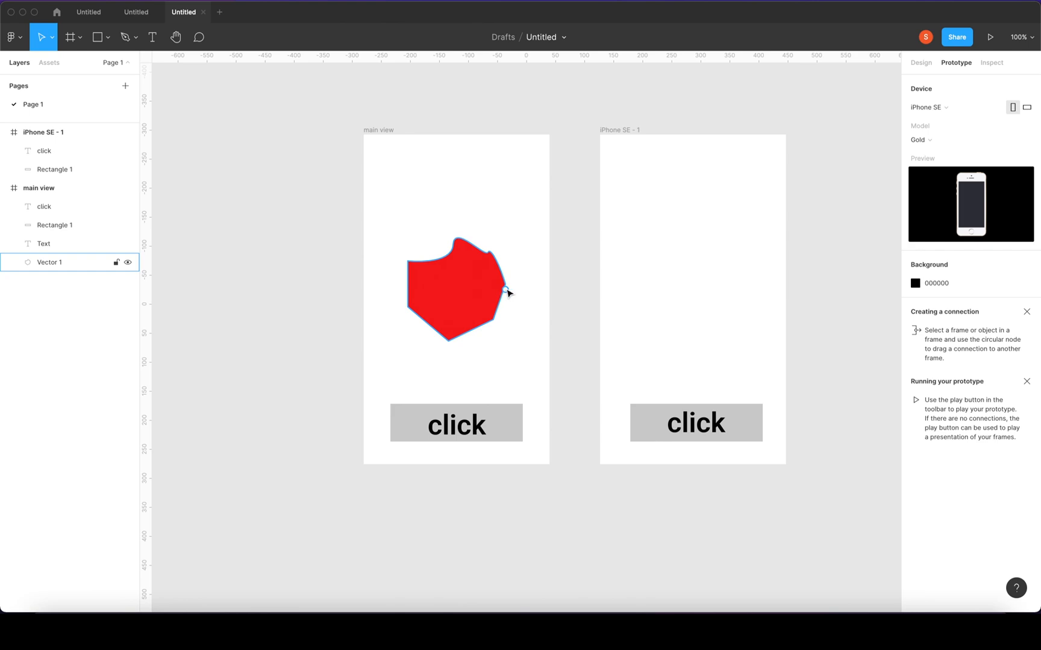
{"action": "left_click", "coordinate": [387, 131]}
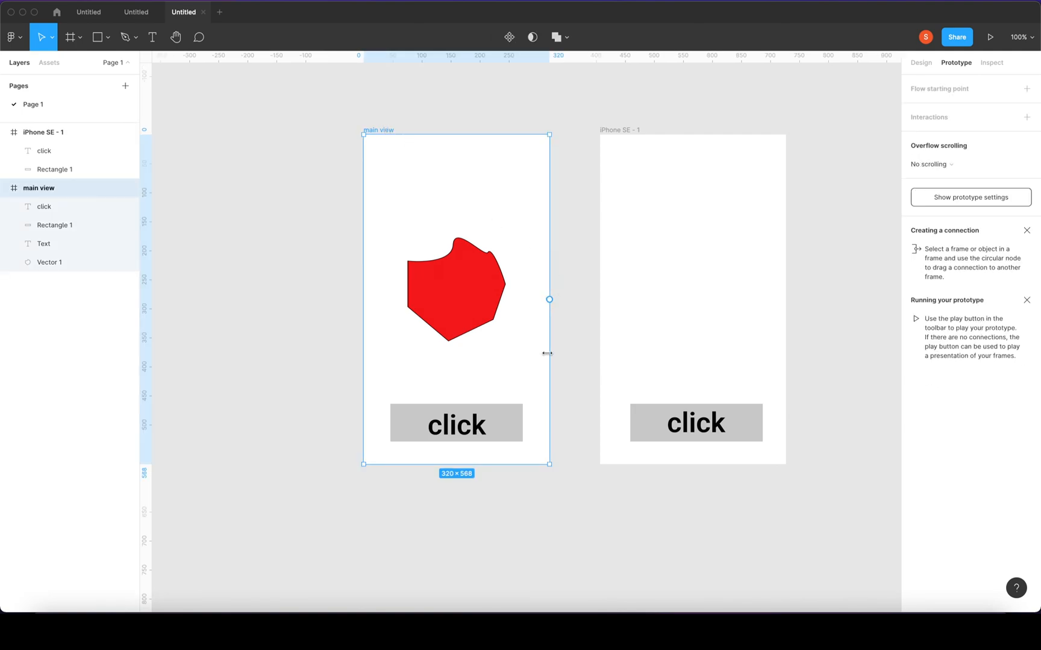
{"action": "left_click", "coordinate": [498, 426]}
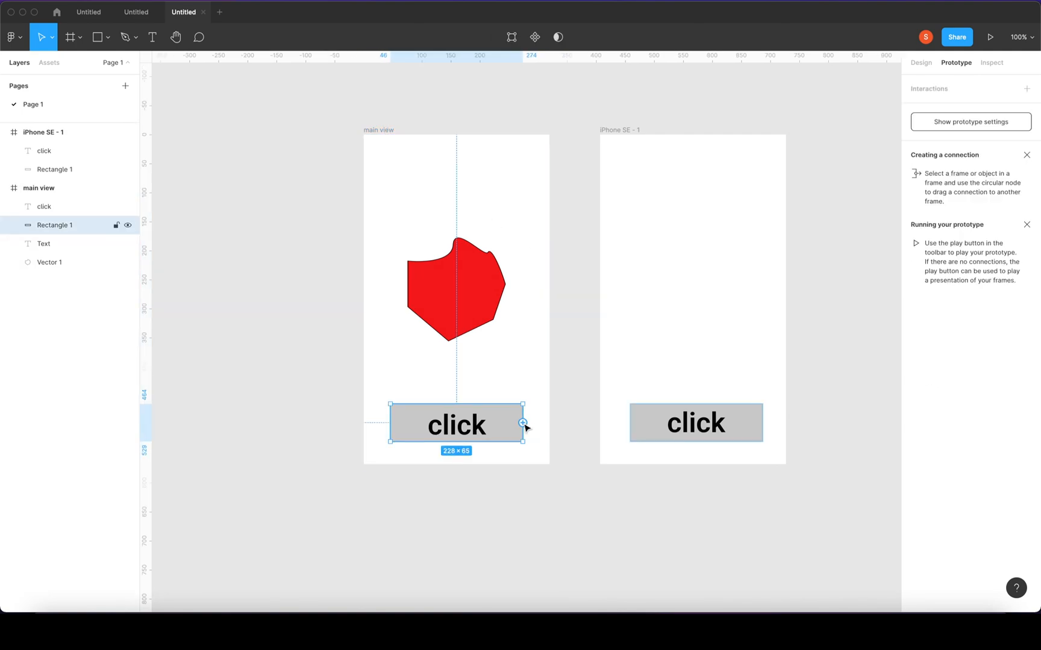
{"action": "left_click_drag", "start_coordinate": [523, 423], "coordinate": [608, 274]}
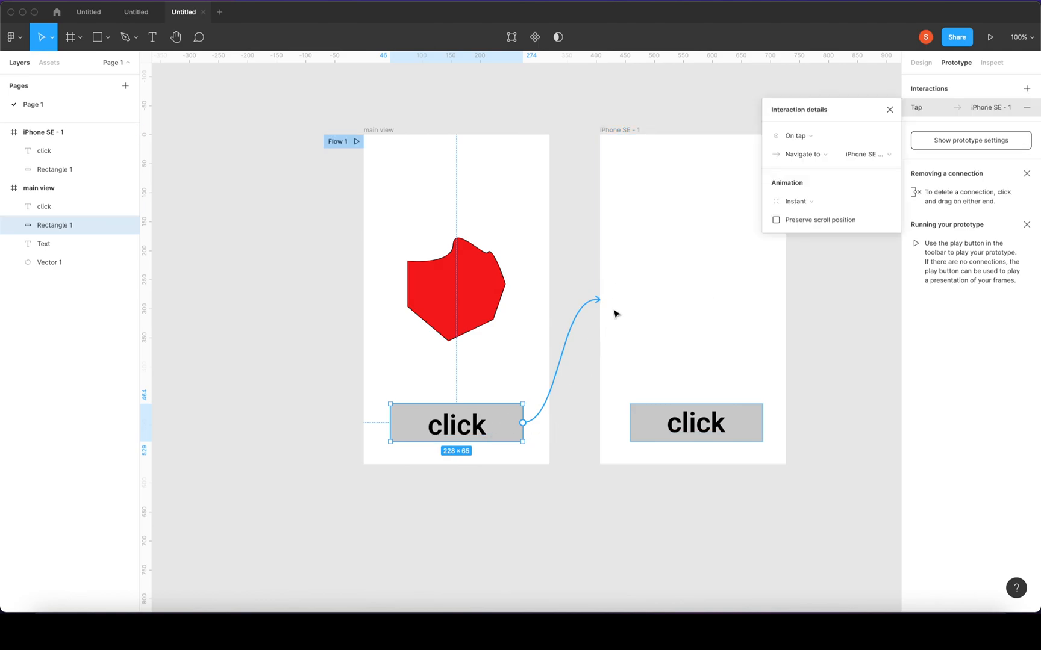
Step: Set the connection's animation to Smart animate with Ease in and out easing, keeping the On tap trigger and Navigate to action
{"action": "left_click", "coordinate": [827, 136]}
{"action": "left_click", "coordinate": [818, 137]}
{"action": "left_click", "coordinate": [832, 158]}
{"action": "left_click", "coordinate": [802, 155]}
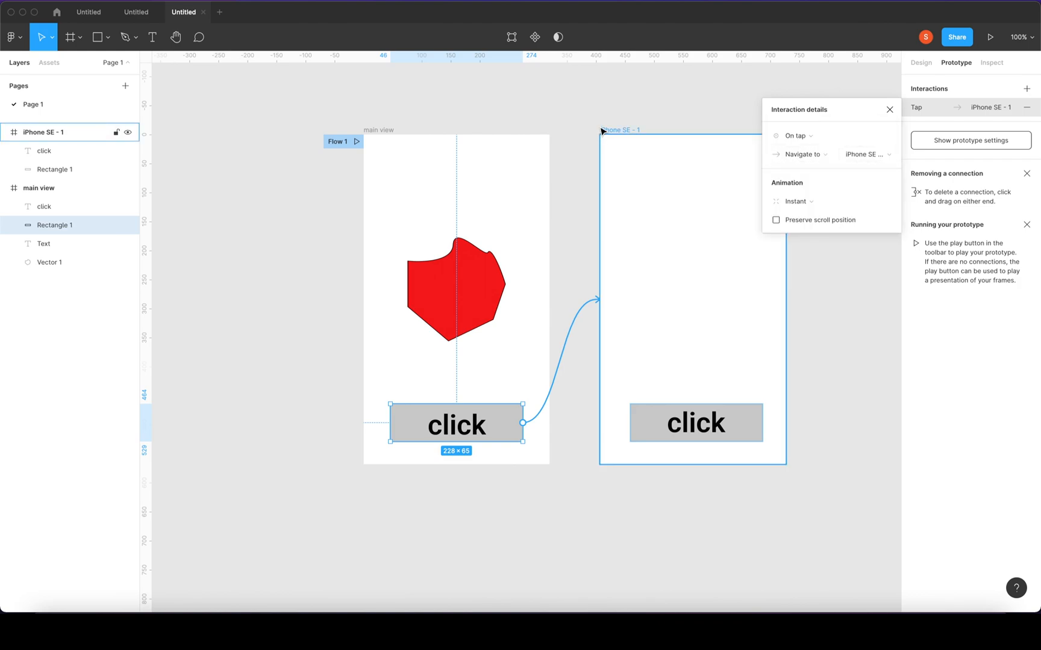
{"action": "left_click", "coordinate": [806, 203]}
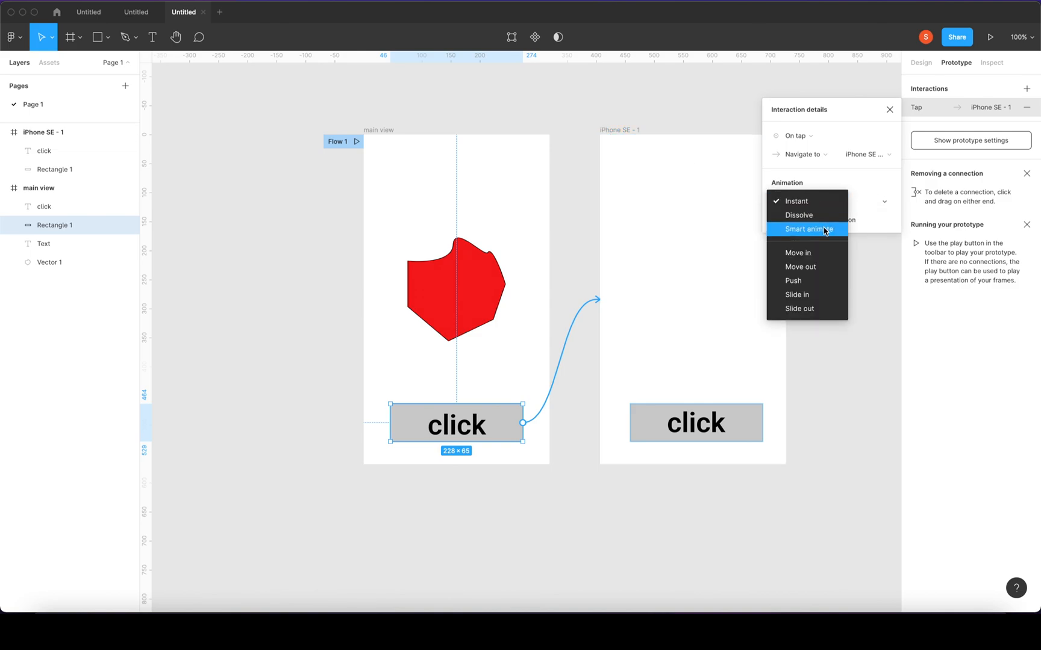
{"action": "left_click", "coordinate": [825, 230]}
{"action": "left_click", "coordinate": [822, 220]}
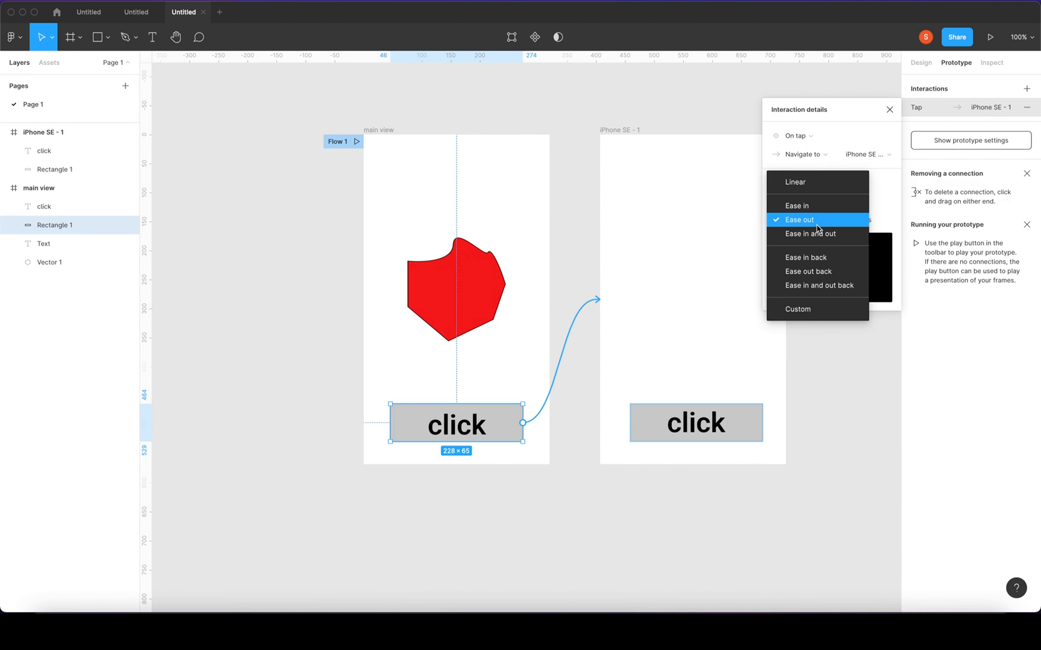
{"action": "left_click", "coordinate": [819, 237]}
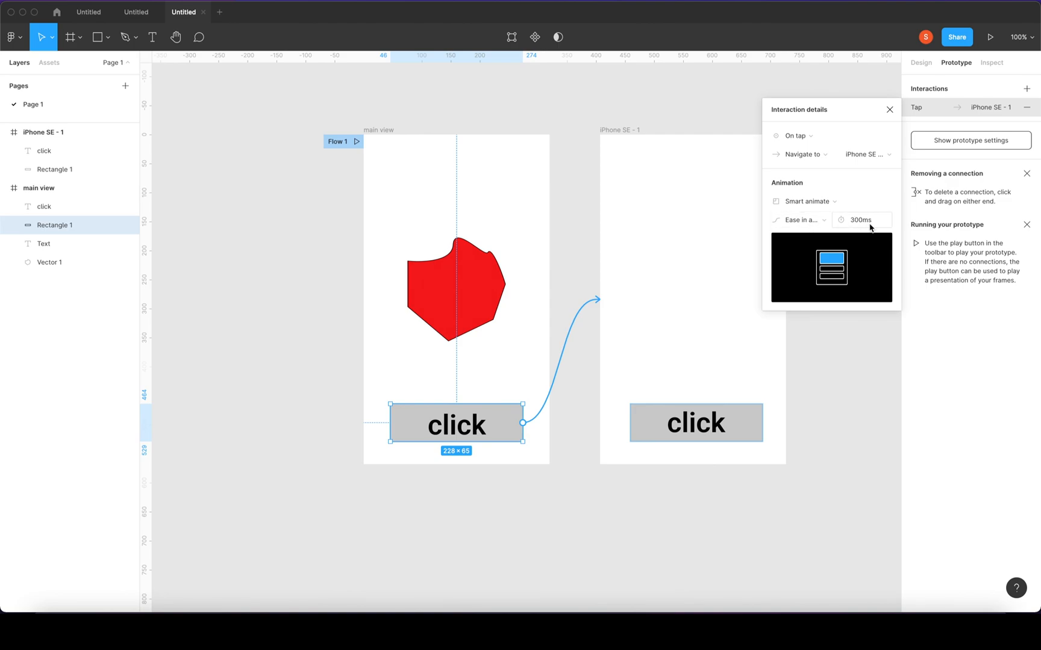
{"action": "left_click", "coordinate": [645, 283]}
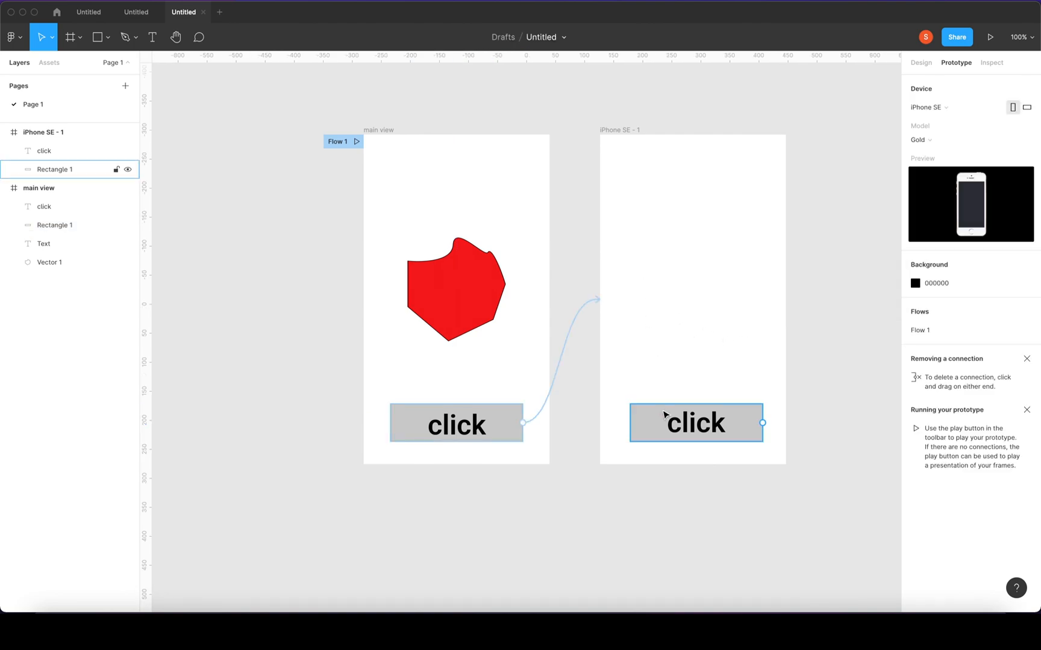
Step: Create a prototype connection from the iPhone SE frame's grey rectangle back to the "main view" frame
{"action": "left_click", "coordinate": [700, 431]}
{"action": "left_click", "coordinate": [640, 423]}
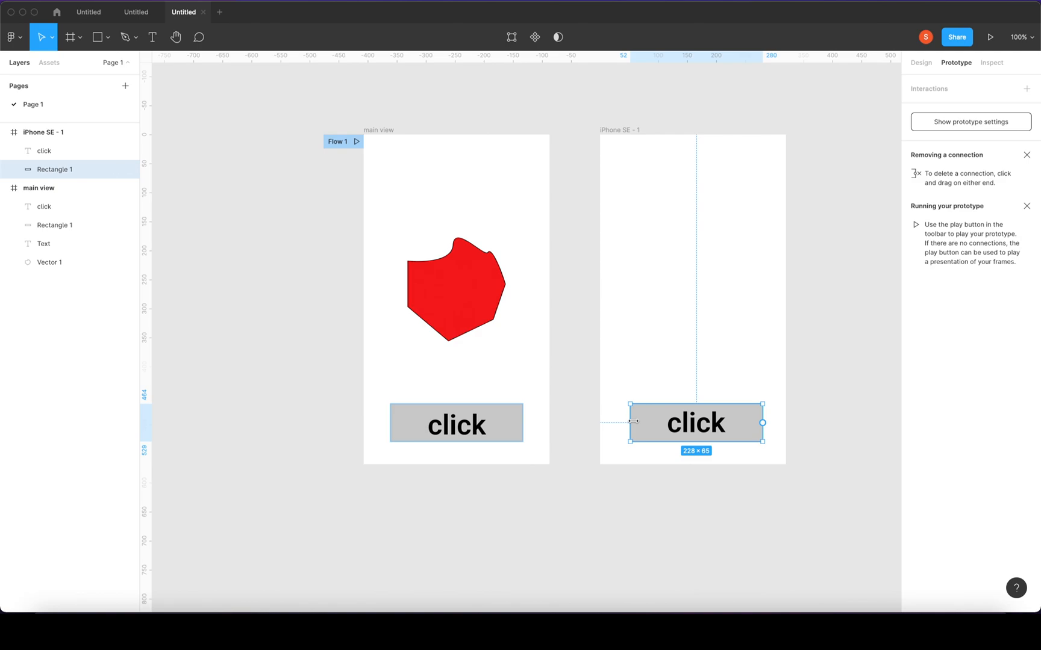
{"action": "left_click_drag", "start_coordinate": [762, 423], "coordinate": [541, 259]}
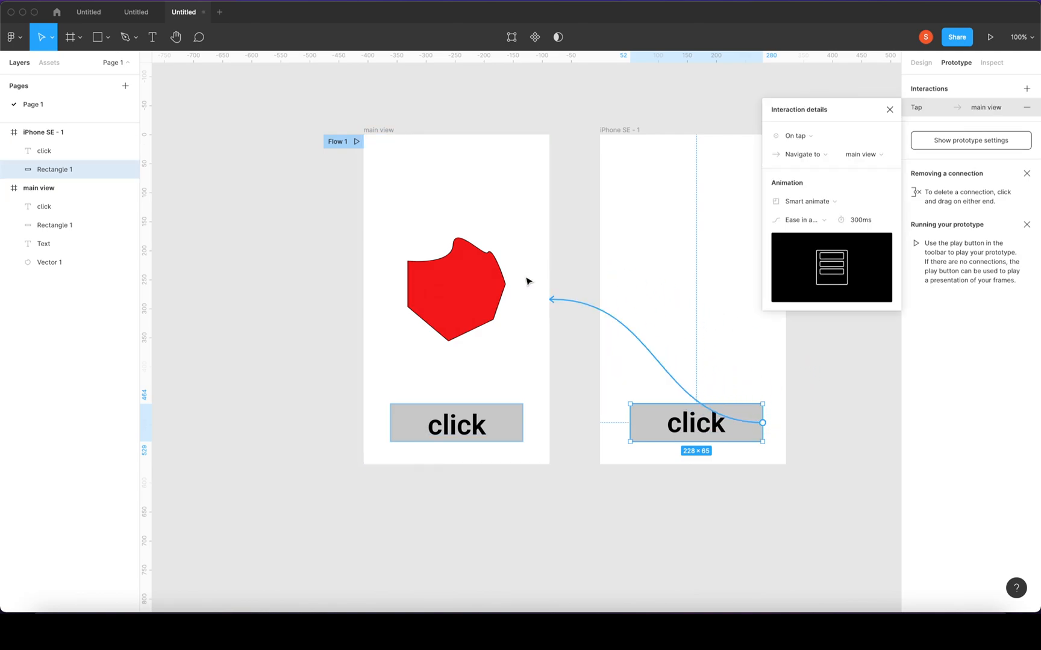
Step: Select the Flow 1 starting point on the "main view" frame
{"action": "mouse_move", "coordinate": [335, 146]}
{"action": "left_mouse_down"}
{"action": "mouse_move", "coordinate": [343, 116]}
{"action": "mouse_move", "coordinate": [568, 120]}
{"action": "mouse_move", "coordinate": [466, 111]}
{"action": "mouse_move", "coordinate": [320, 160]}
{"action": "mouse_move", "coordinate": [332, 145]}
{"action": "mouse_move", "coordinate": [353, 155]}
{"action": "left_mouse_up"}
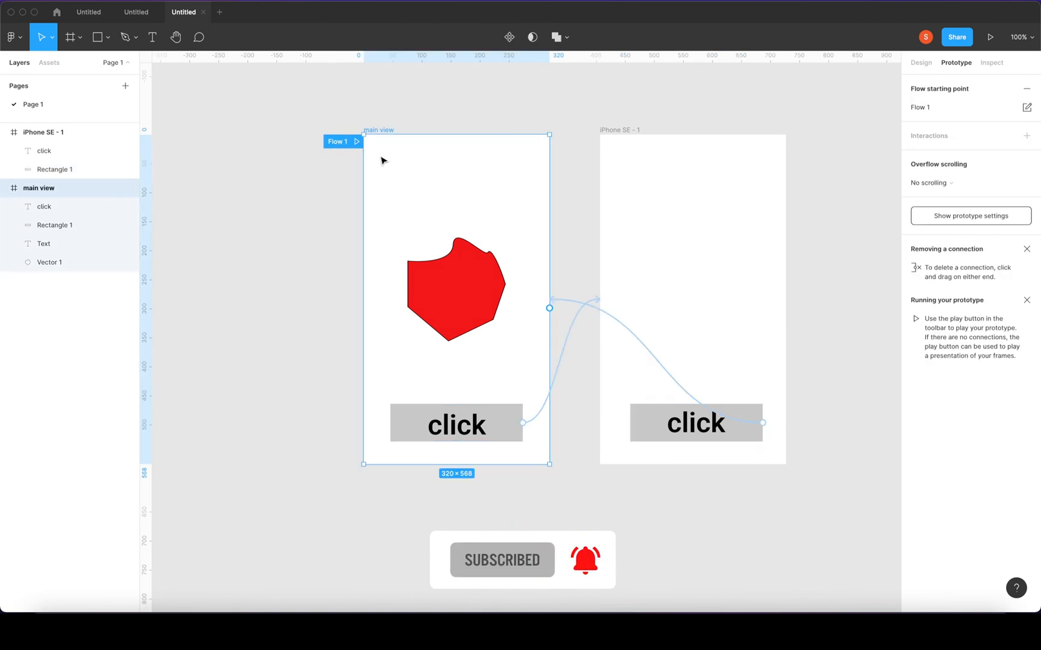
{"action": "mouse_move", "coordinate": [336, 146]}
{"action": "left_mouse_down"}
{"action": "mouse_move", "coordinate": [522, 121]}
{"action": "mouse_move", "coordinate": [575, 146]}
{"action": "mouse_move", "coordinate": [271, 139]}
{"action": "mouse_move", "coordinate": [341, 145]}
{"action": "left_mouse_up"}
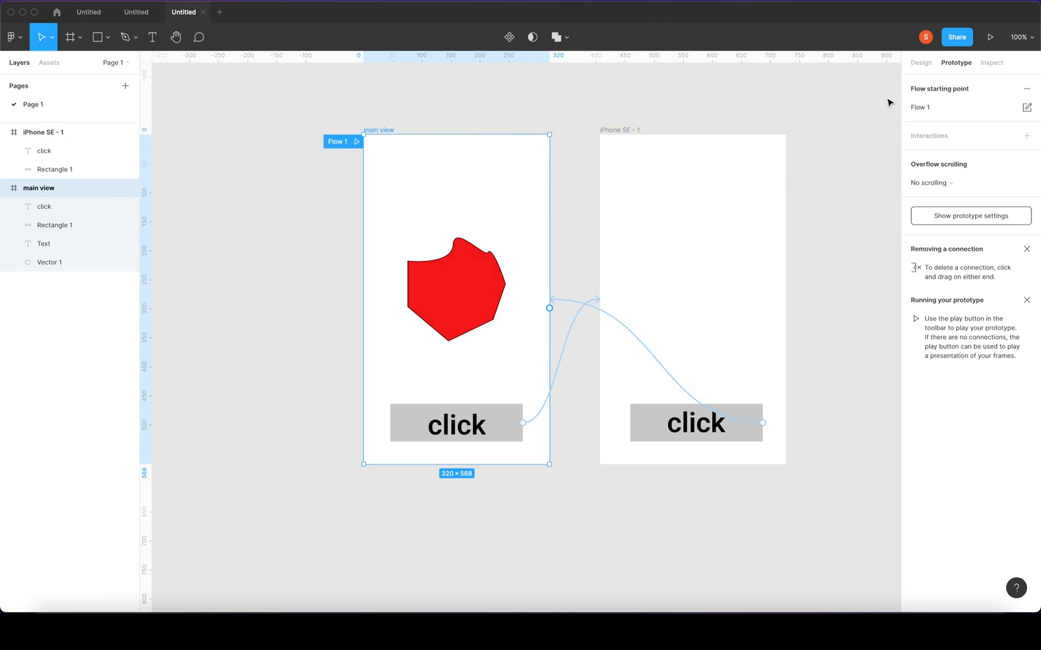
Step: Play the prototype from the "main view" frame, test both "click" buttons between the two frames, and close the presentation
{"action": "left_click", "coordinate": [991, 38]}
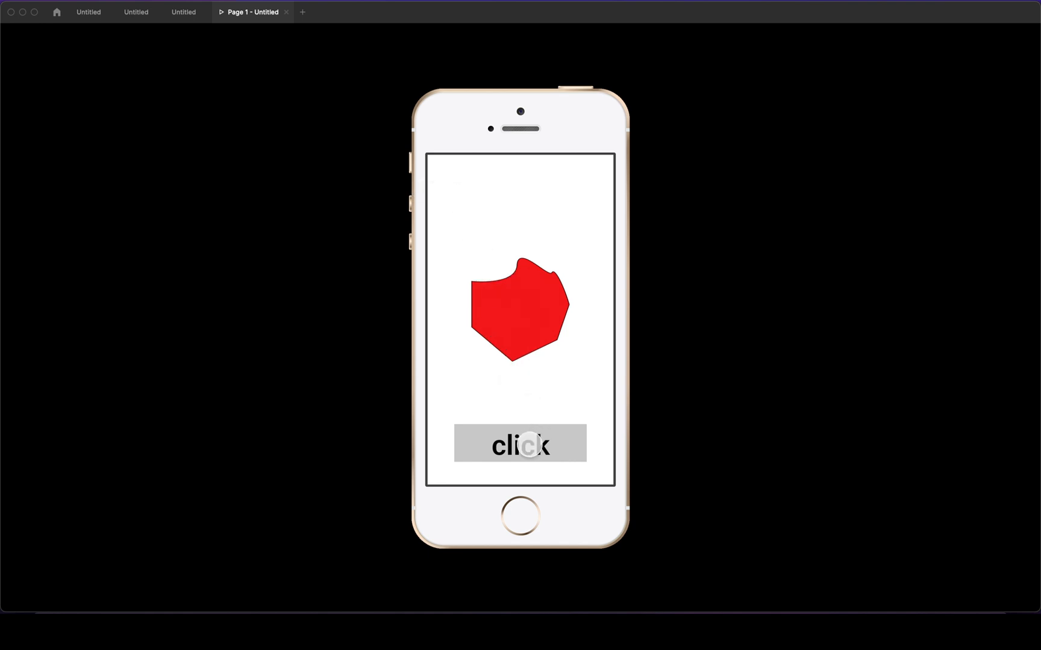
{"action": "left_click", "coordinate": [529, 444]}
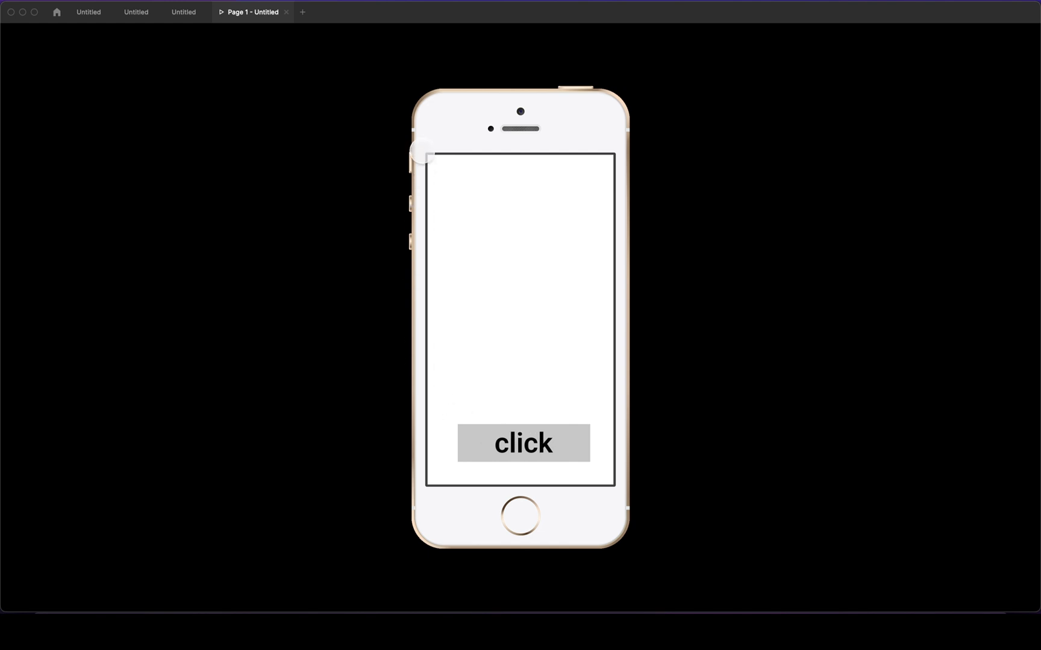
{"action": "left_click", "coordinate": [534, 437]}
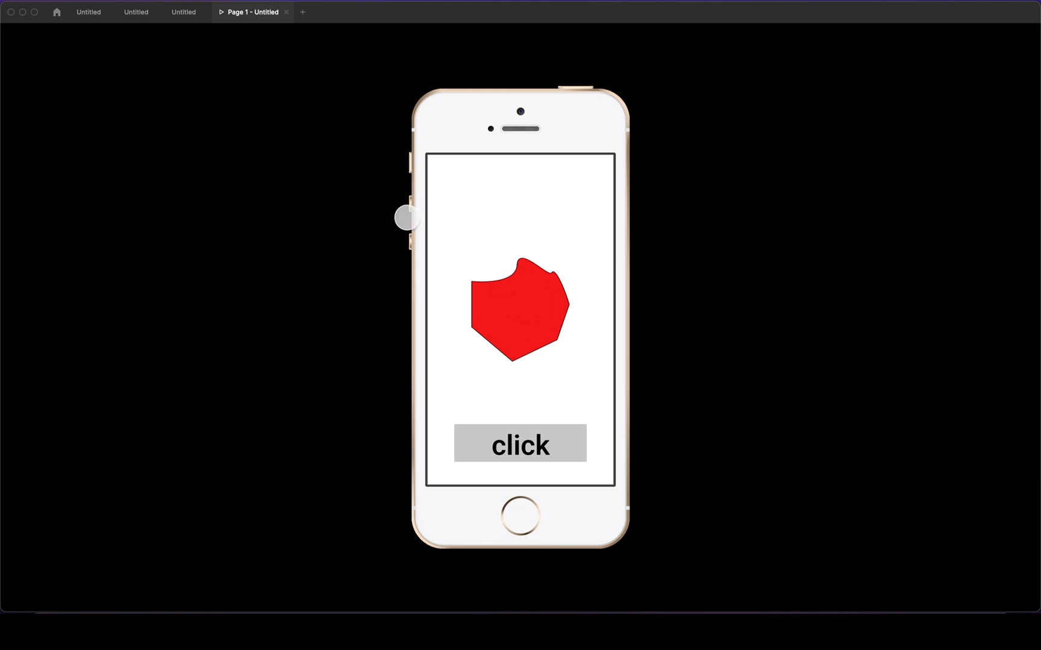
{"action": "left_click", "coordinate": [286, 12]}
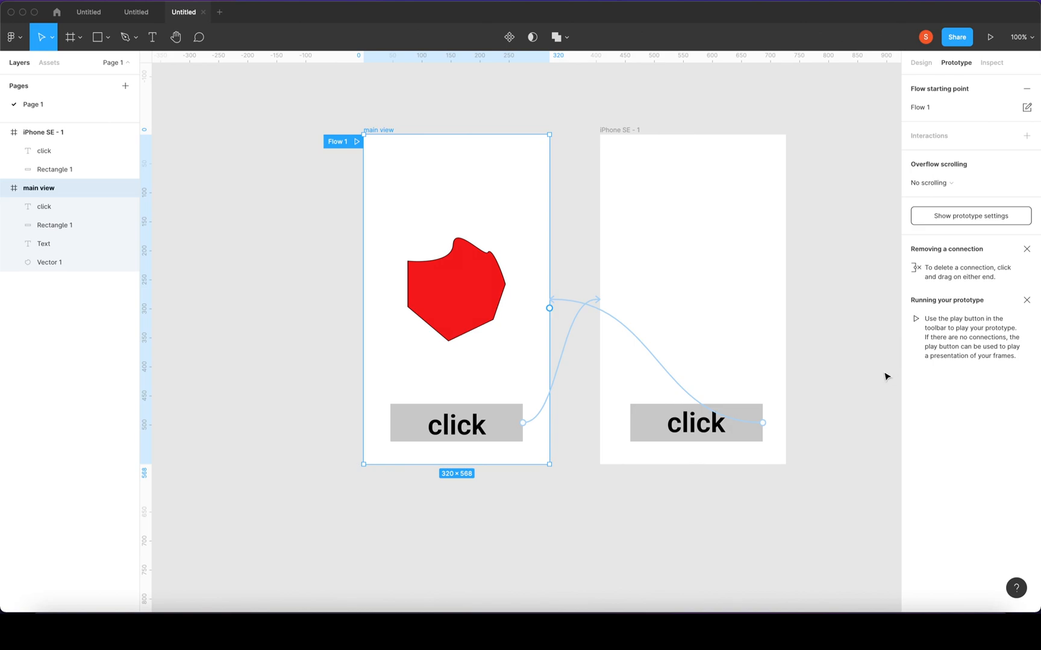
Step: Inspect the "main view" frame's properties and CSS code, and return to its design settings
{"action": "left_click", "coordinate": [991, 63]}
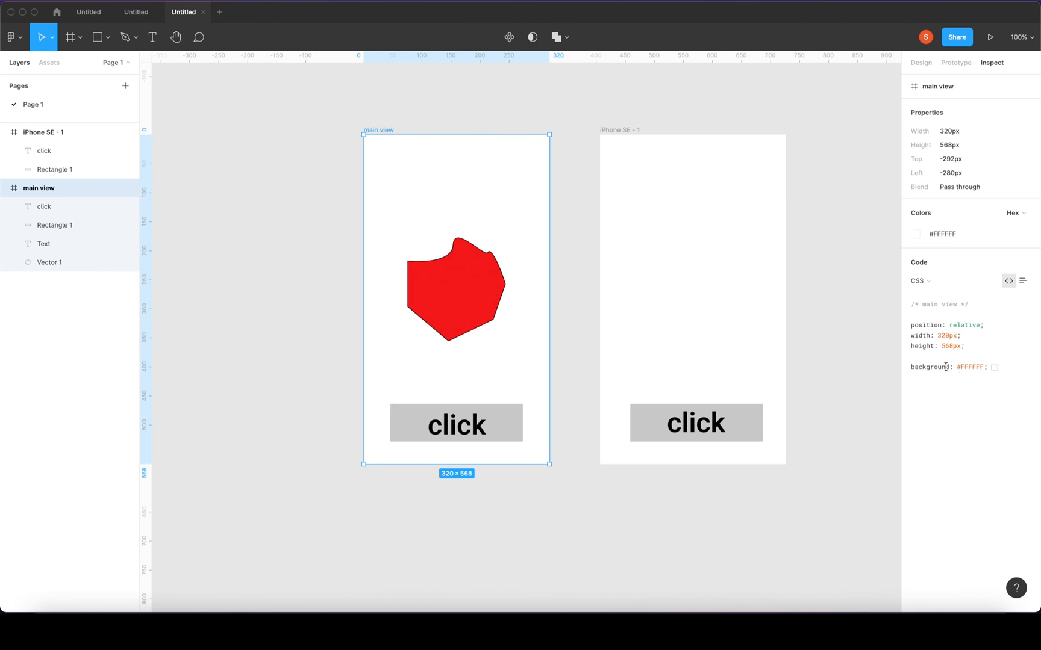
{"action": "left_click", "coordinate": [922, 63]}
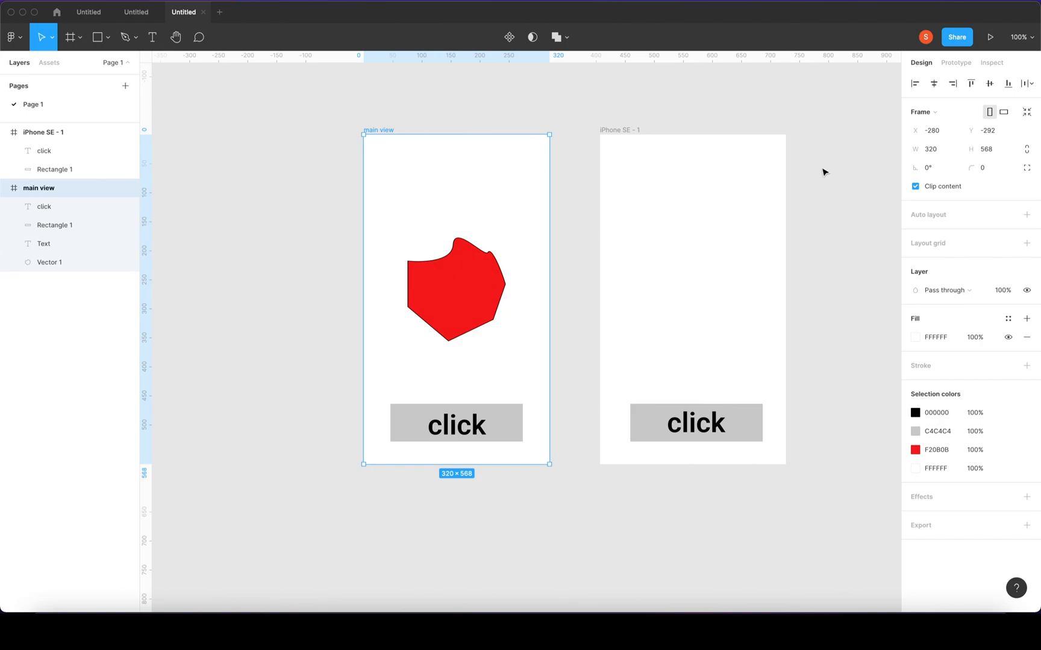